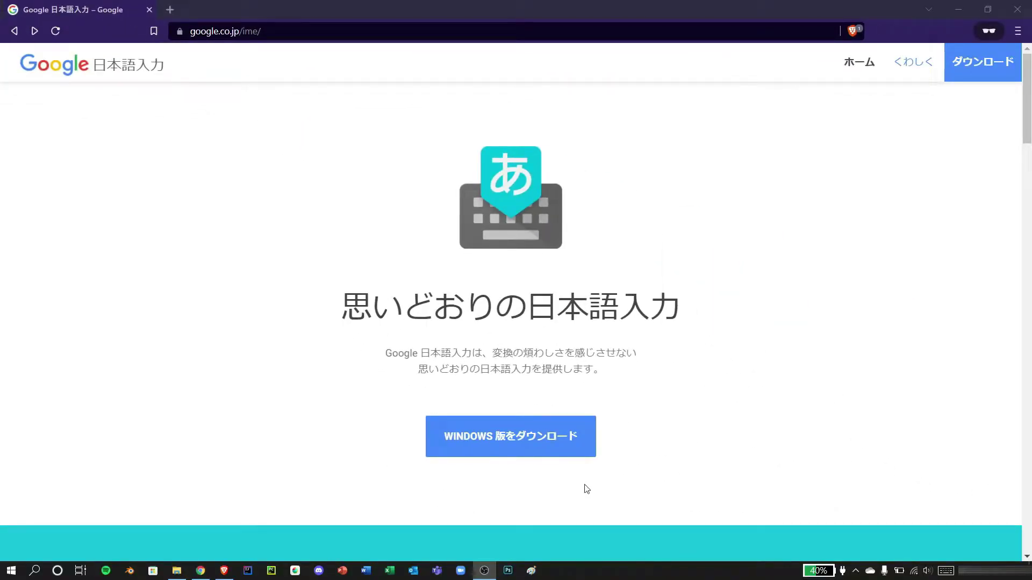
# Download GoogleJapaneseInputSetup.exe for Windows after accepting Google's terms
pyautogui.click(519, 450)
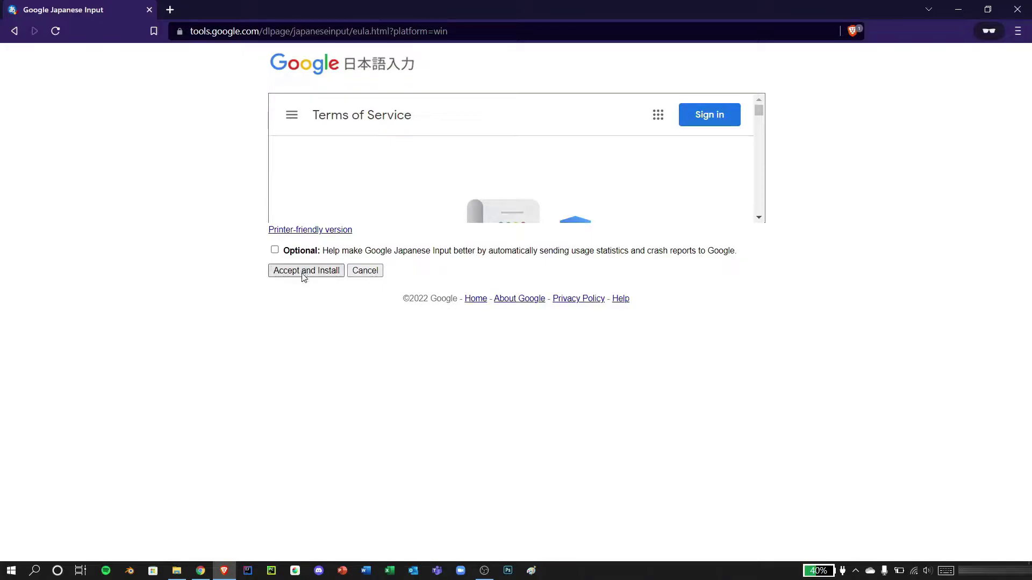
pyautogui.click(302, 274)
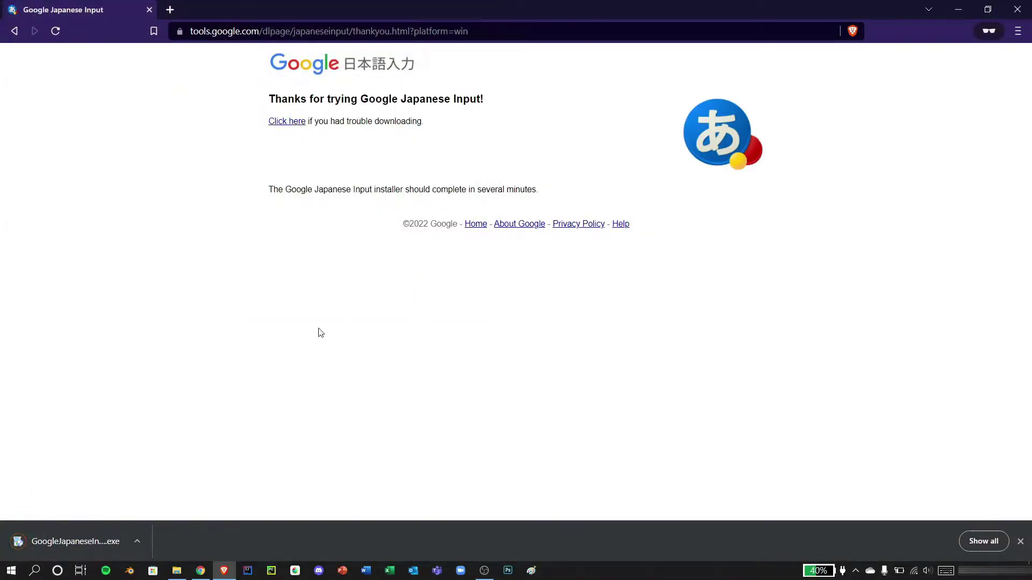
# Run the installer, skip migrating the MSIME user dictionary, and confirm the setup options
pyautogui.click(98, 543)
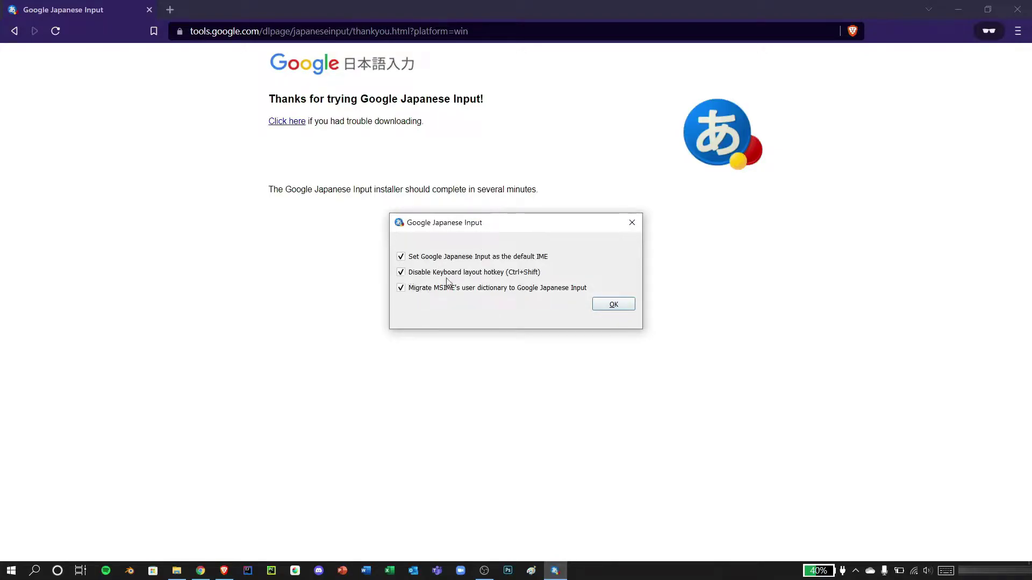
pyautogui.click(401, 288)
pyautogui.click(609, 310)
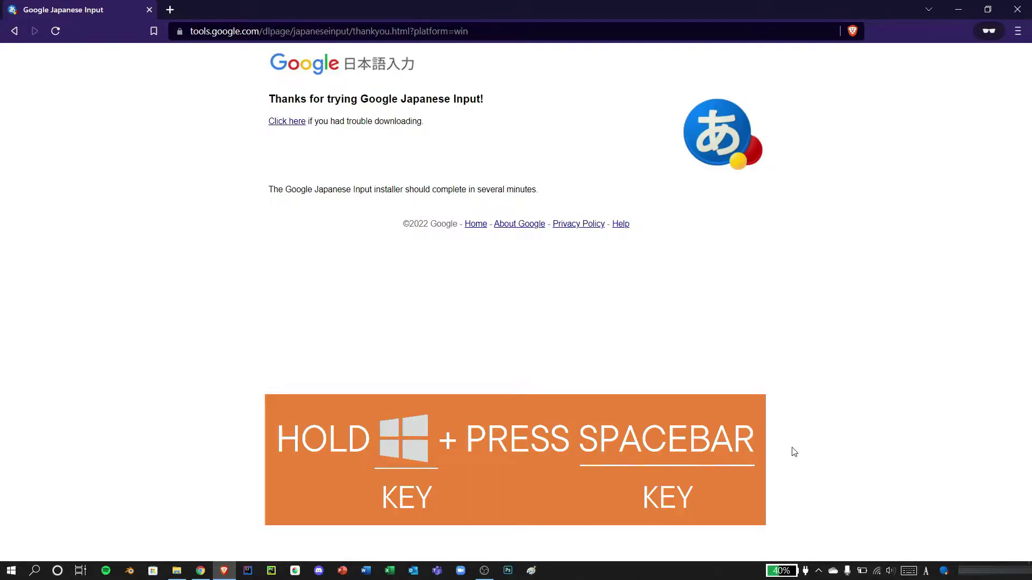
pyautogui.press('super+space')
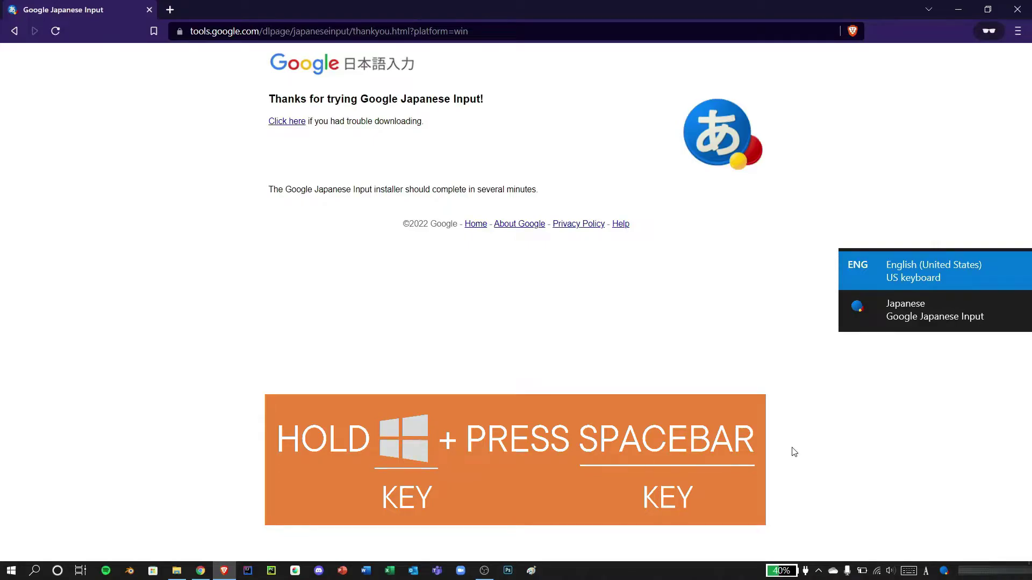
pyautogui.press('super+space')
pyautogui.press('super+space')
pyautogui.press('super+space')
pyautogui.press('super+space')
pyautogui.press('super+space')
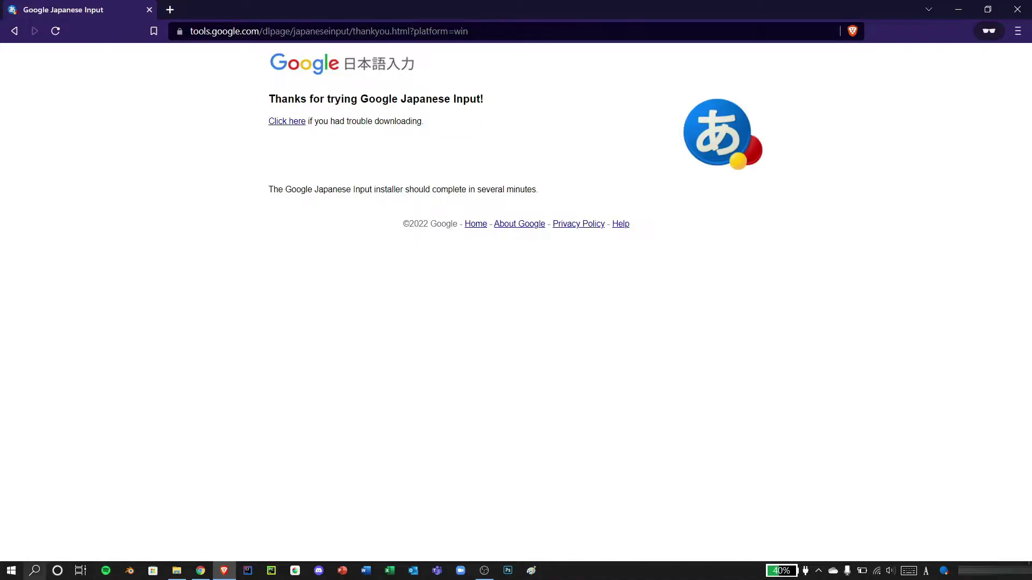
# Go to the Japanese language options under Time & Language in Windows Settings
pyautogui.click(22, 567)
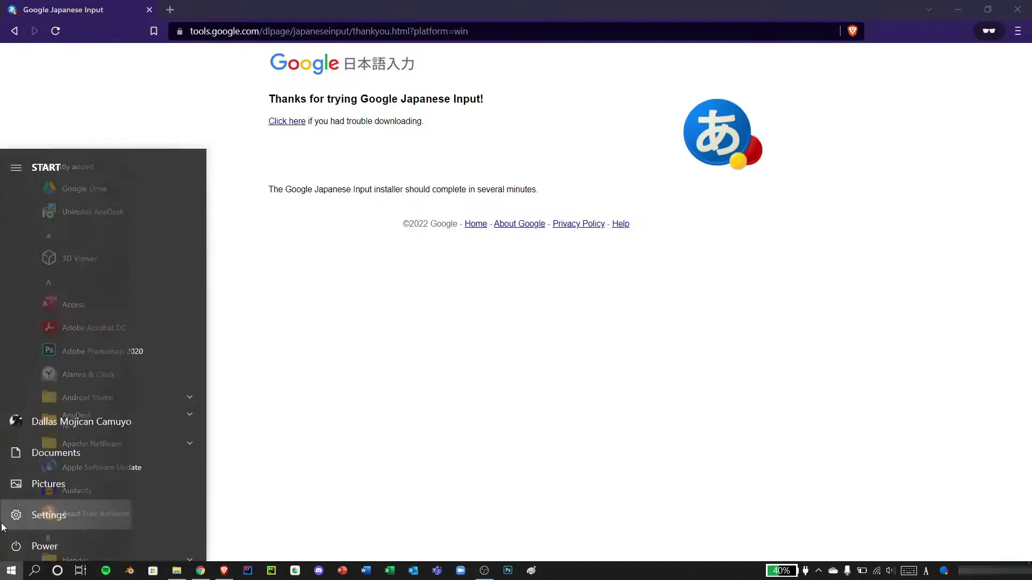
pyautogui.click(32, 515)
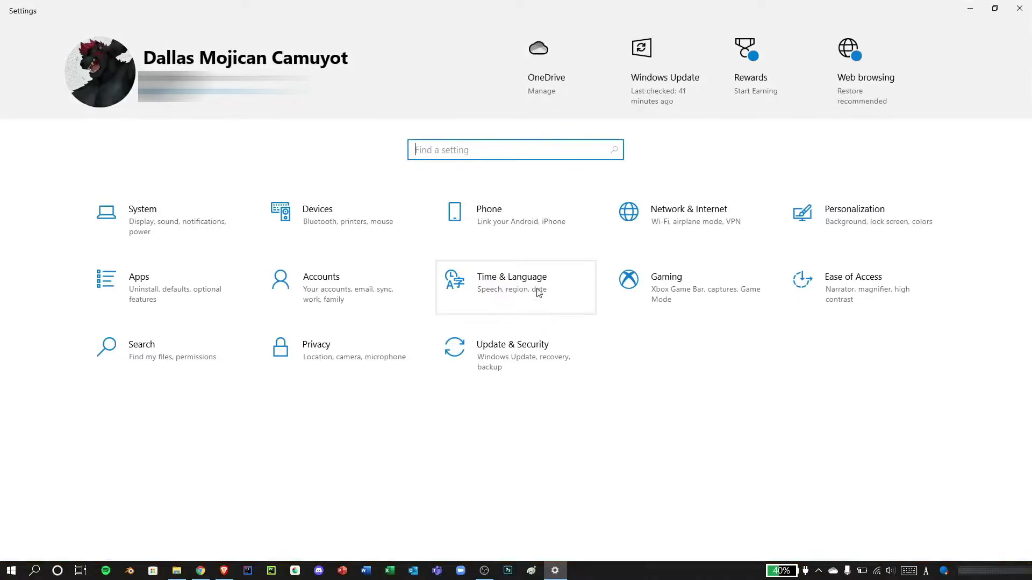
pyautogui.click(538, 293)
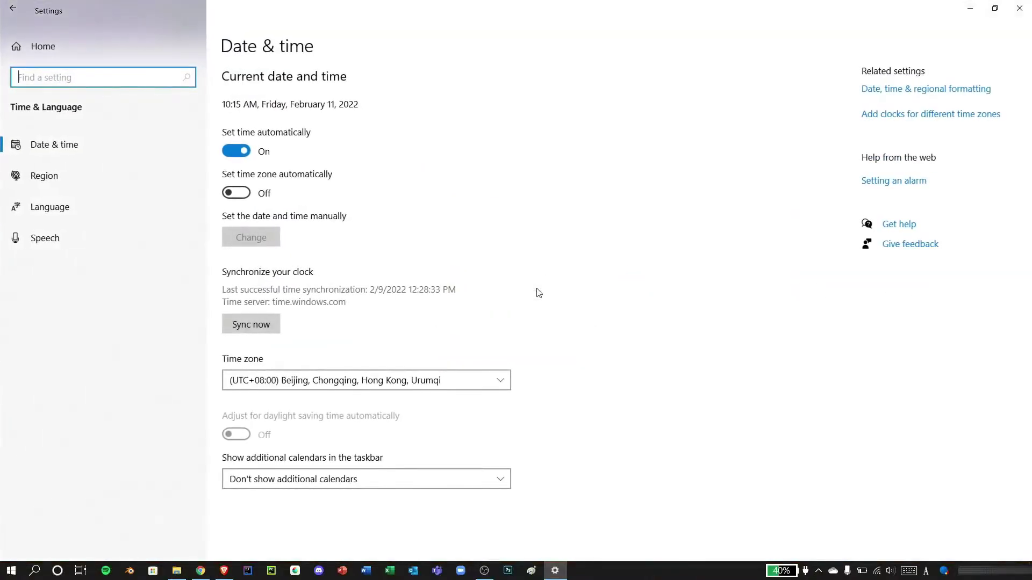
pyautogui.click(67, 207)
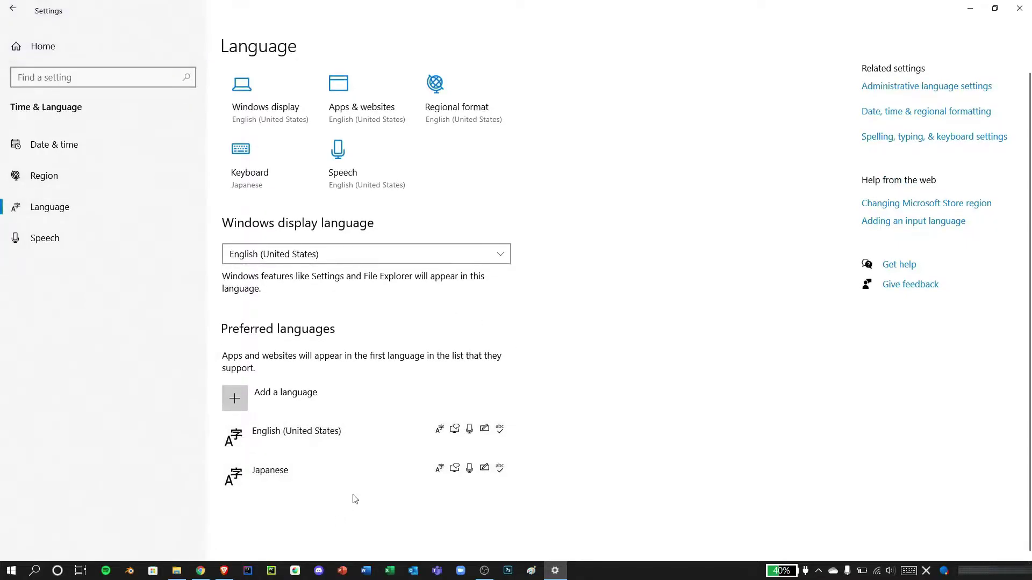
pyautogui.click(354, 497)
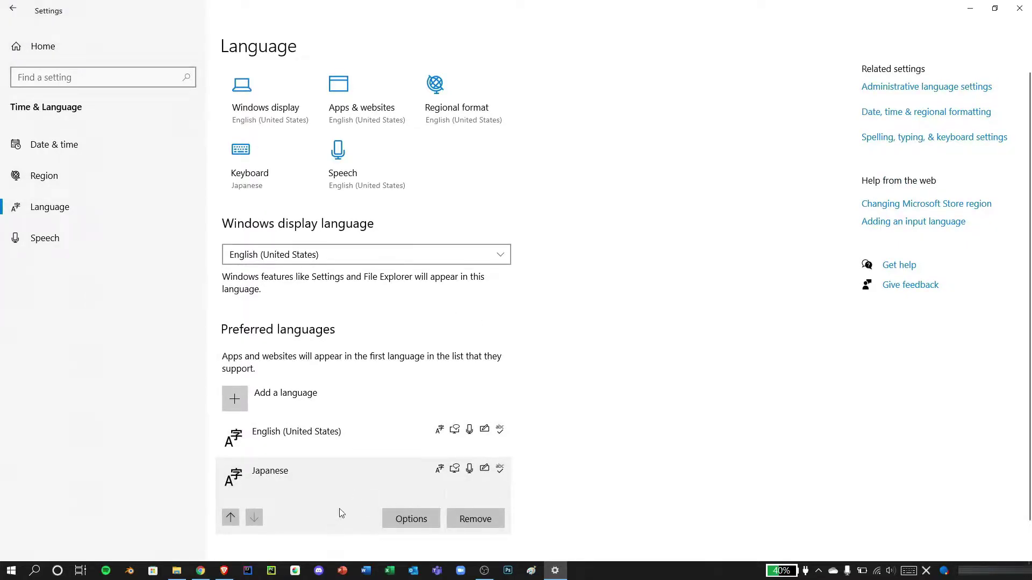
pyautogui.click(406, 520)
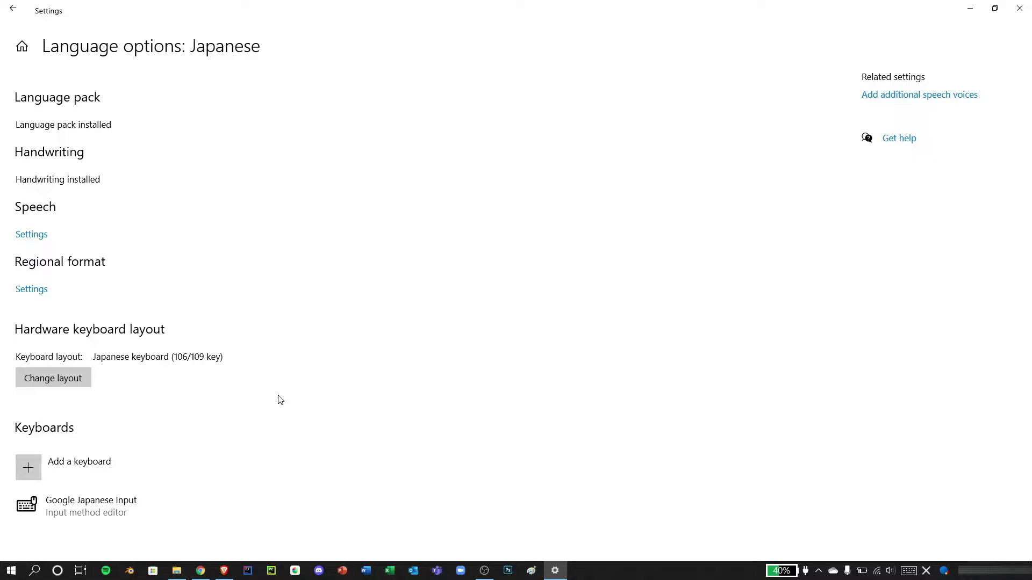
# Change the hardware keyboard layout to English keyboard (101/102 key) and return to Word
pyautogui.click(76, 378)
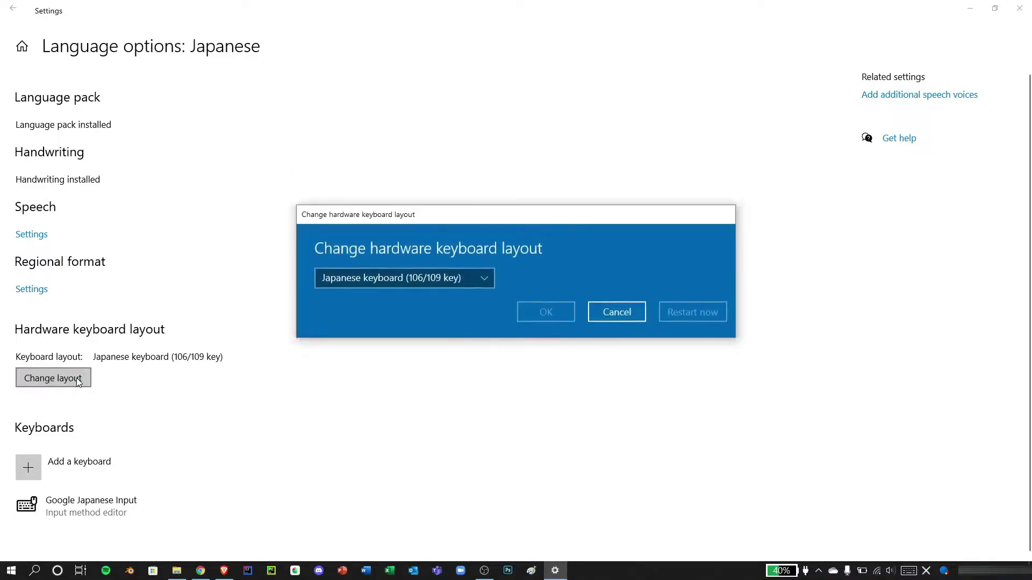
pyautogui.click(428, 279)
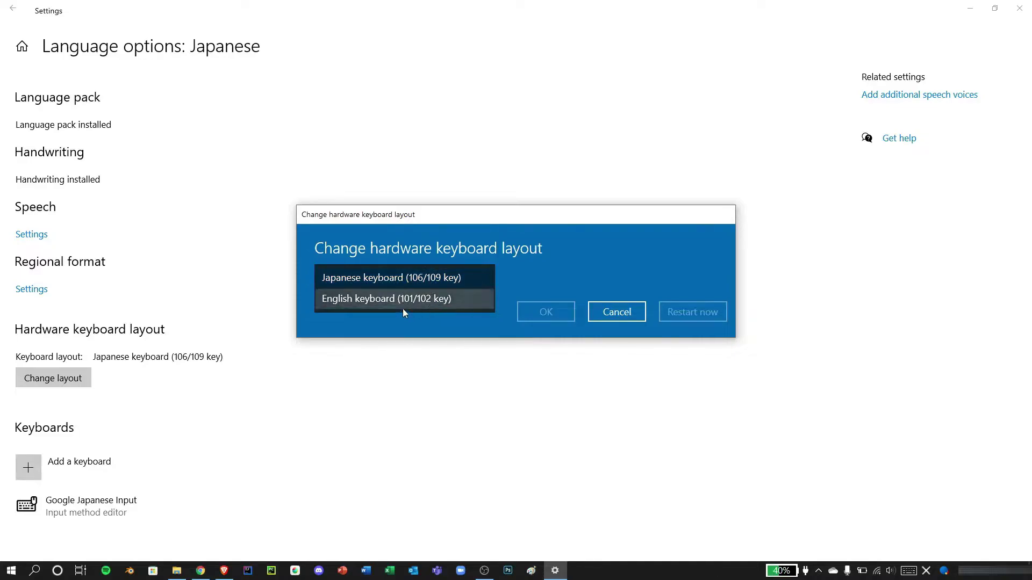
pyautogui.click(433, 302)
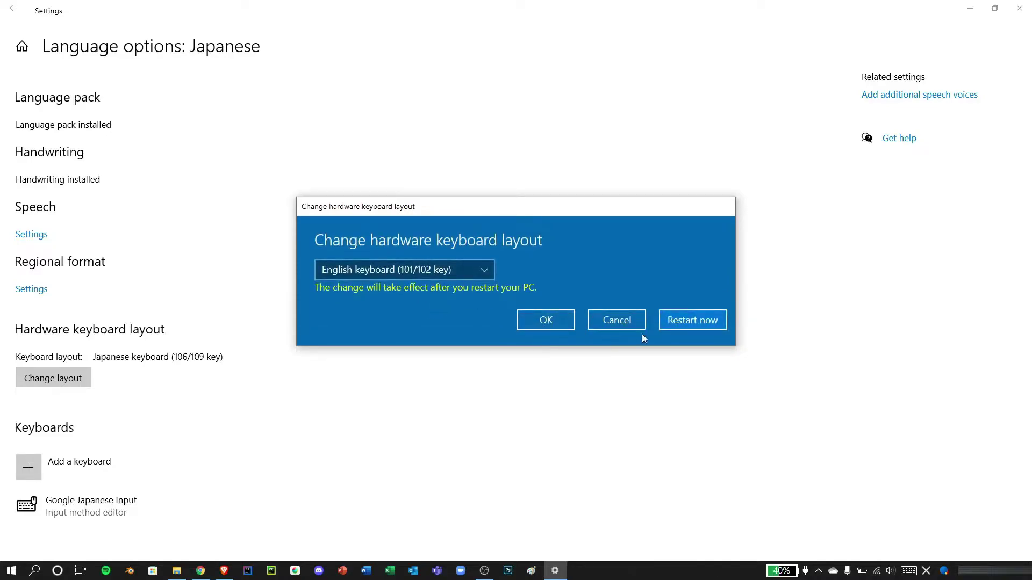
pyautogui.click(707, 318)
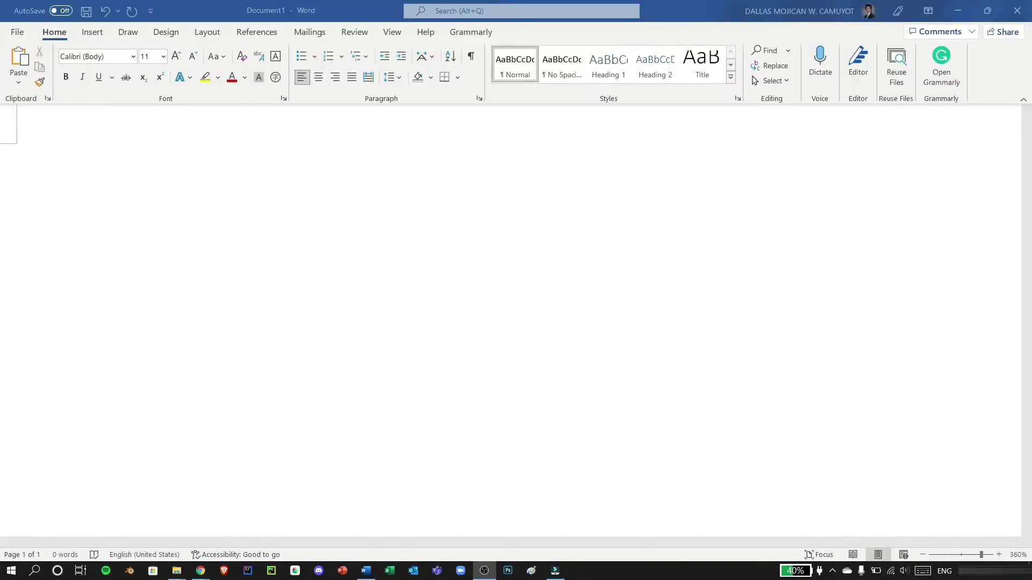
pyautogui.click(746, 209)
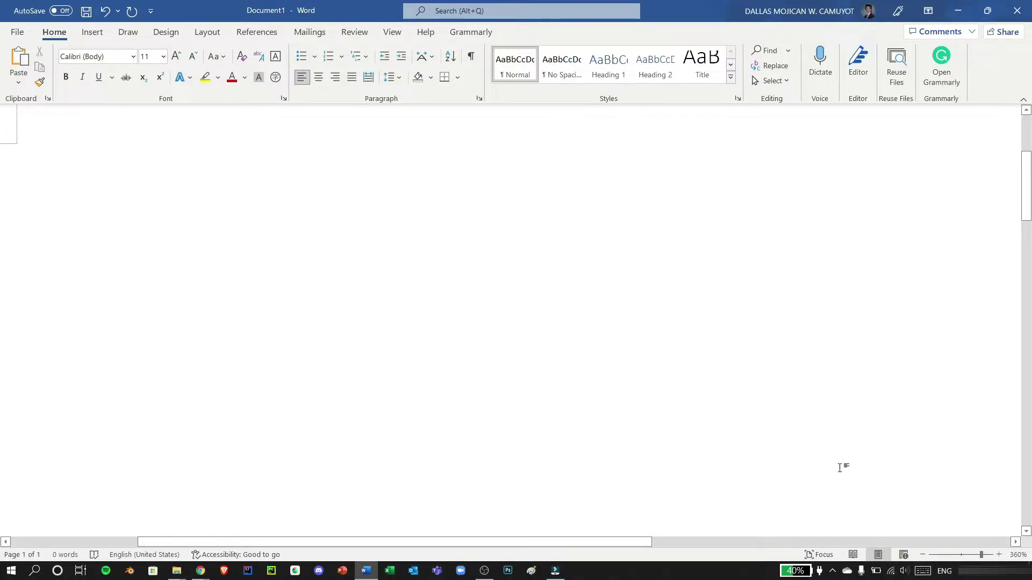
pyautogui.press('super+space')
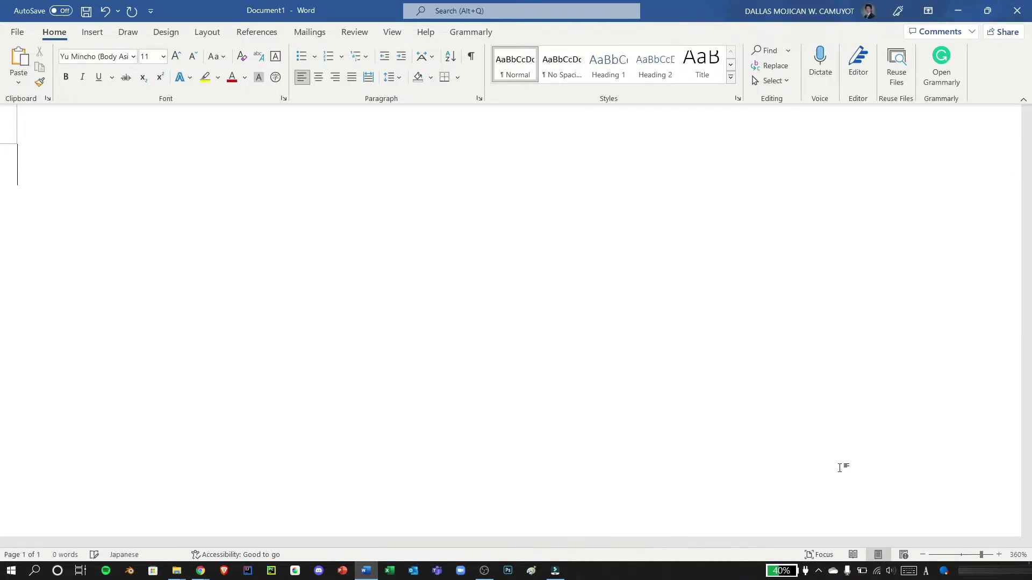
pyautogui.press('super+space')
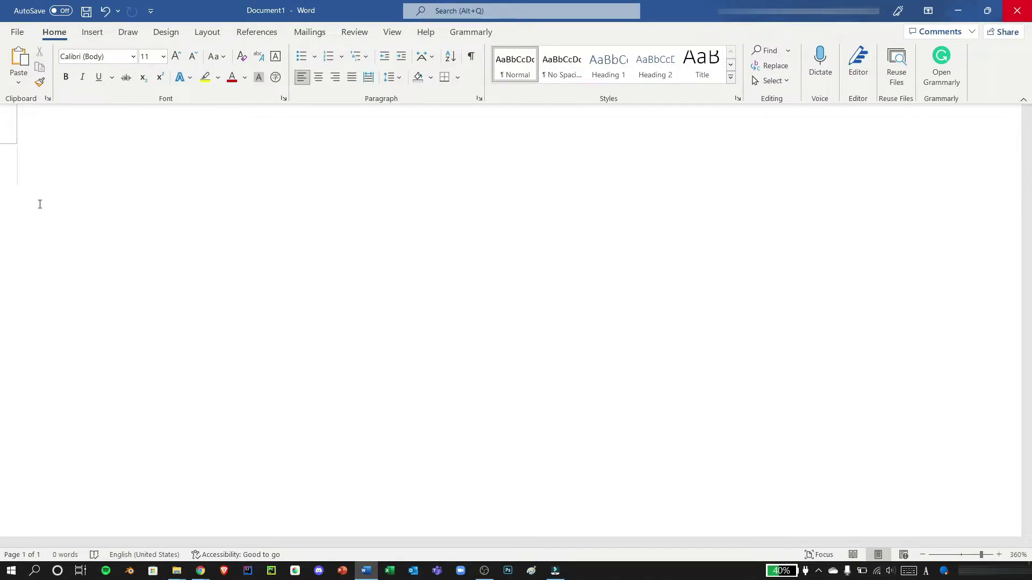
# Type the sample heading 'Romaji -> Hiragana -> Katakana/Kanji' in the document
pyautogui.write('Romaji ')
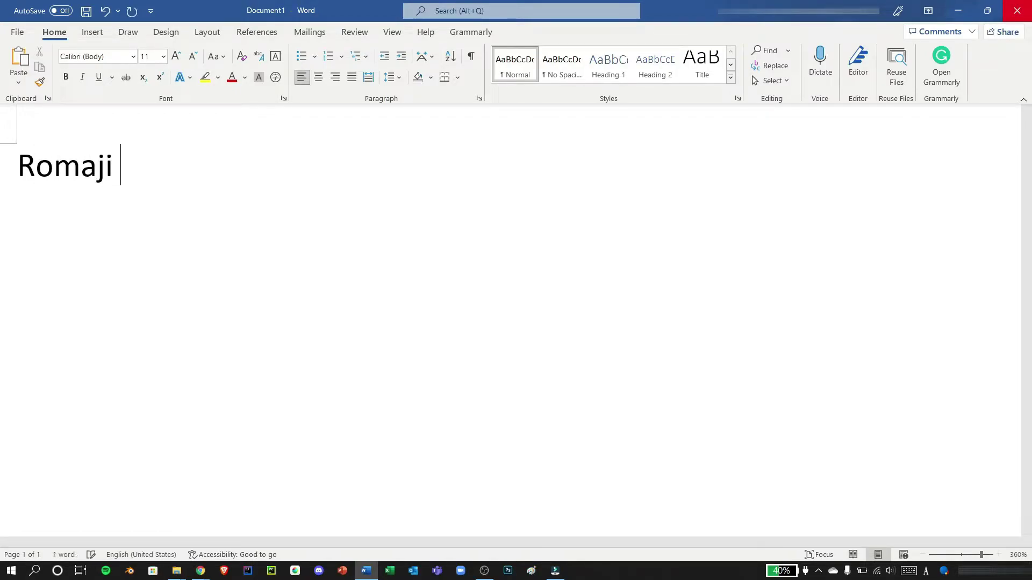
pyautogui.write('-')
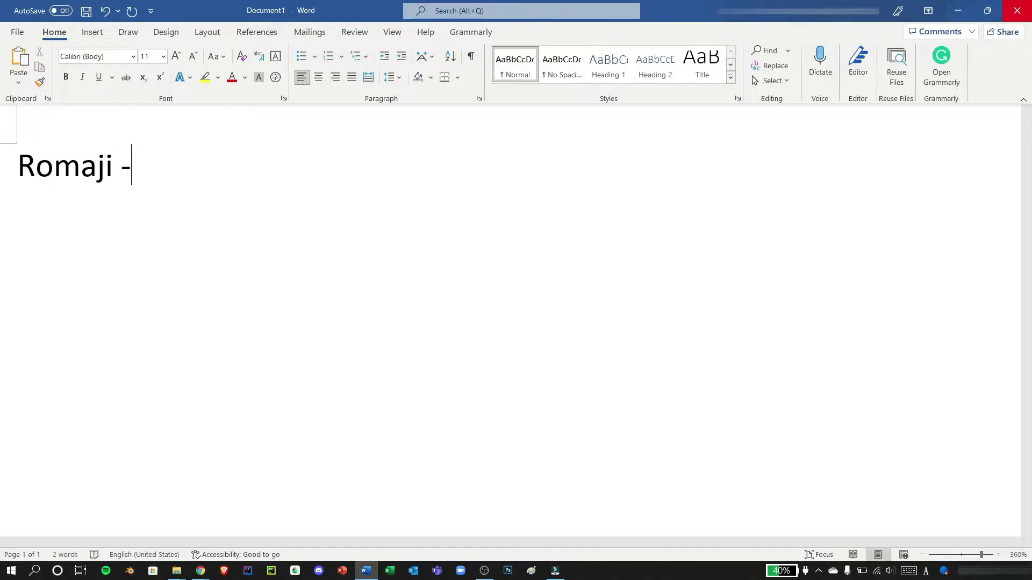
pyautogui.write('> Hiragana')
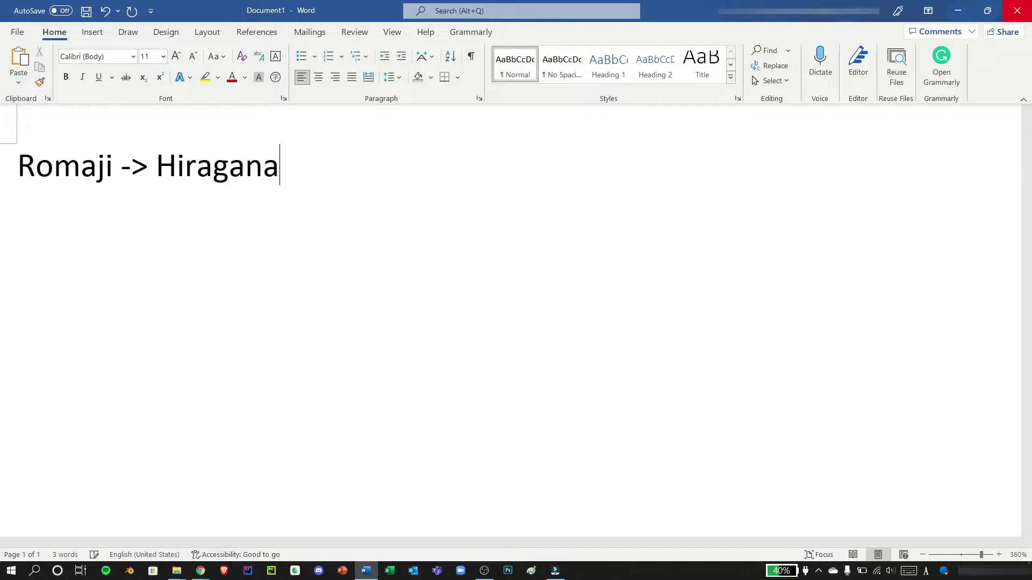
pyautogui.write(' -> Kata')
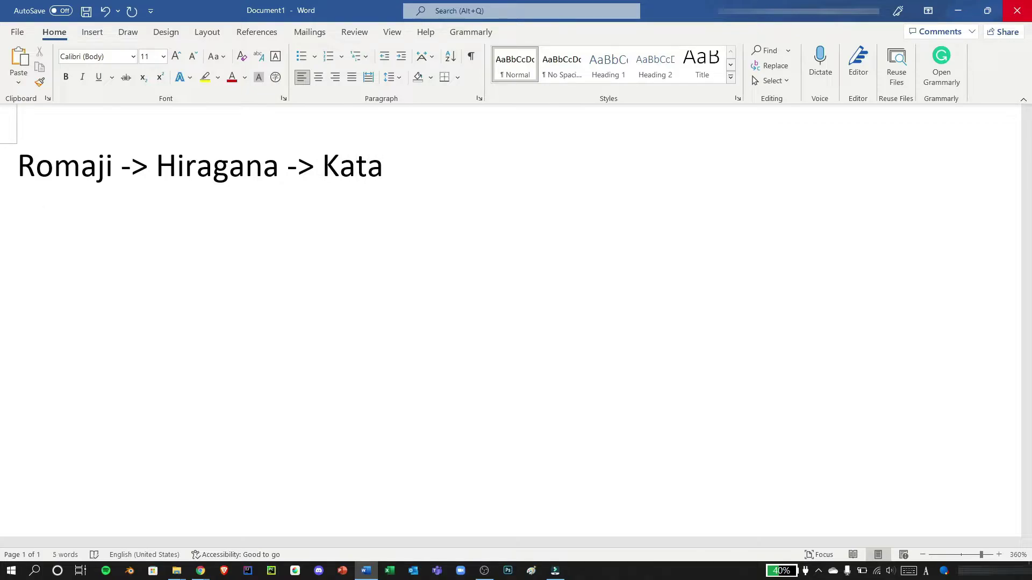
pyautogui.write('kana/')
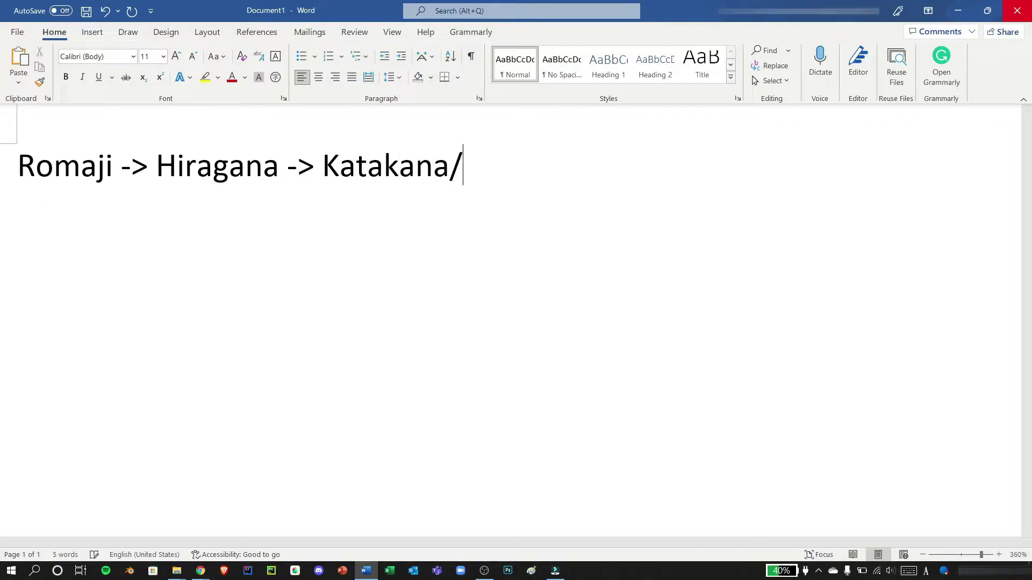
pyautogui.write('Kanji')
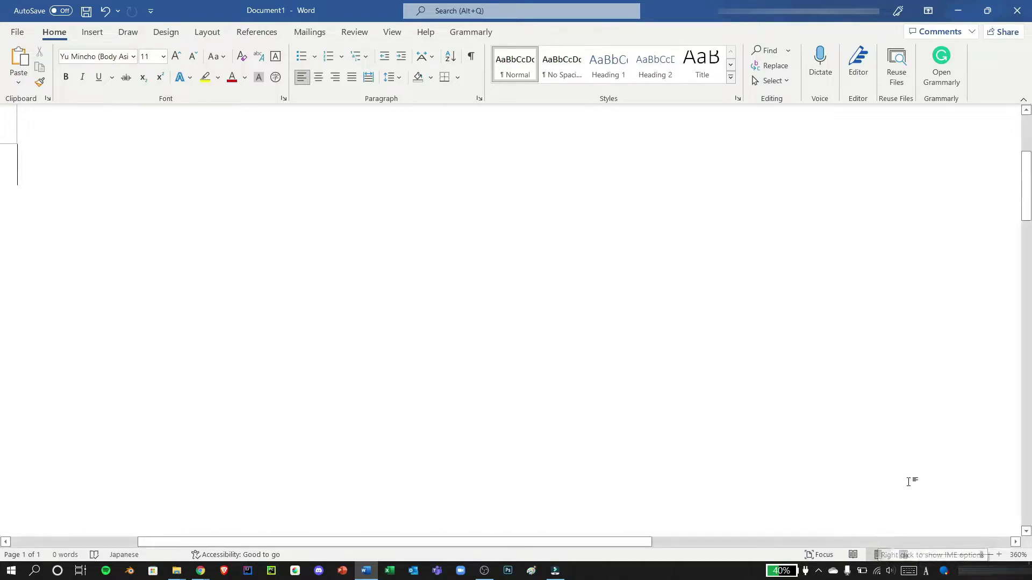
# Toggle Google Japanese Input between hiragana (あ) and direct (A) modes with Alt+~, testing ひ
pyautogui.click(927, 572)
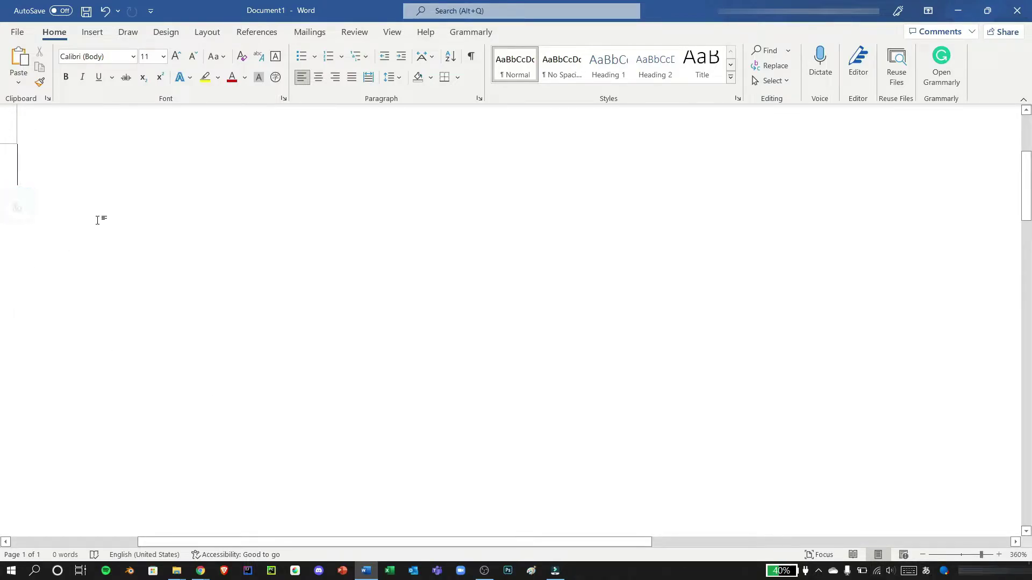
pyautogui.write('hi')
pyautogui.press('BackSpace')
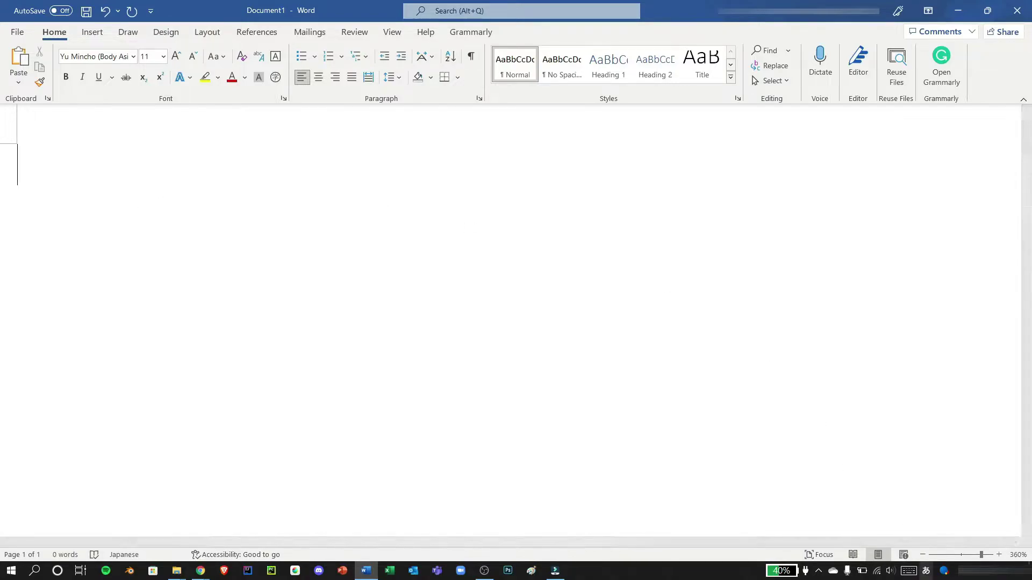
pyautogui.hotkey('alt', '`')
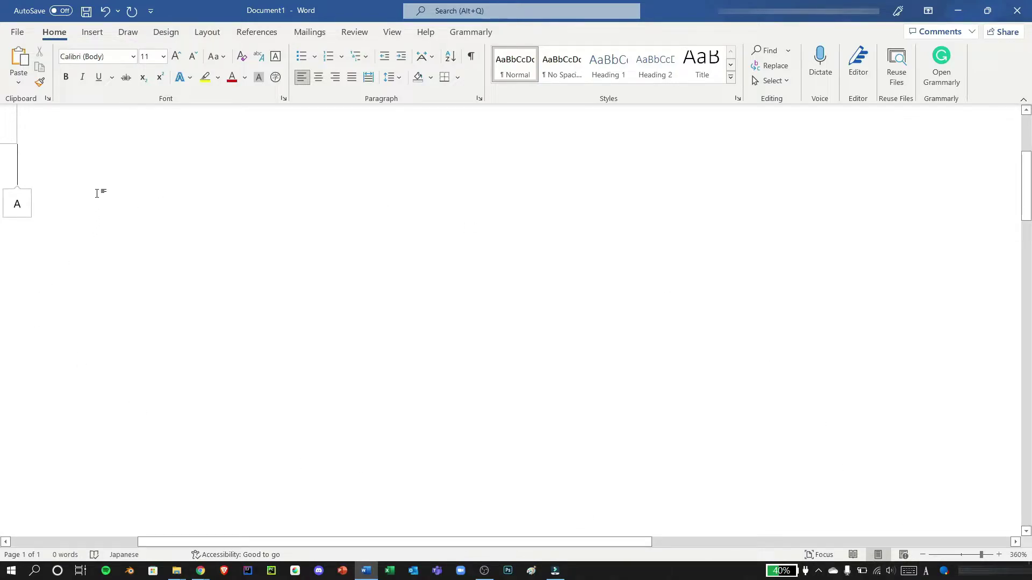
pyautogui.hotkey('alt', 'shift')
pyautogui.press('alt')
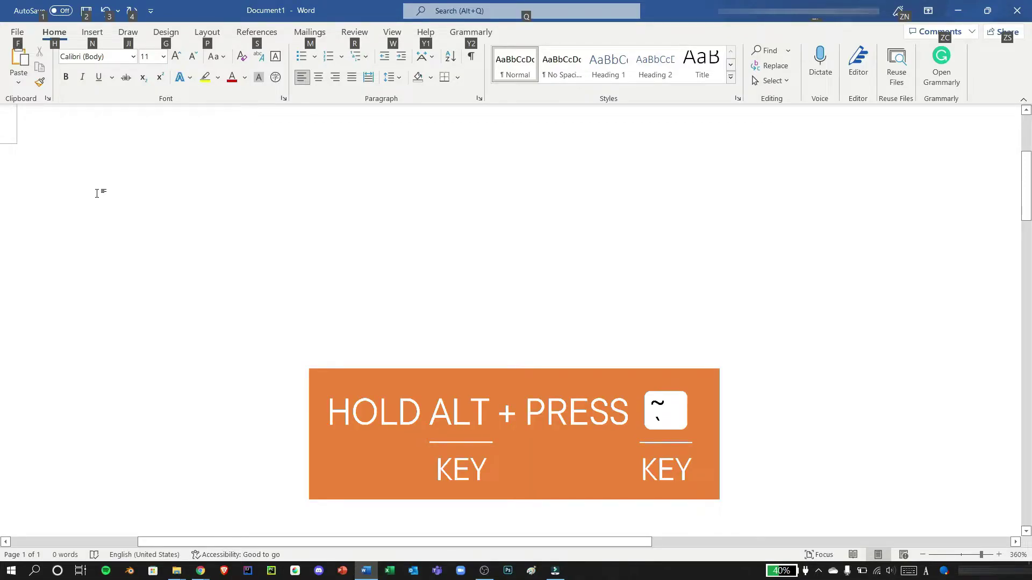
pyautogui.hotkey('alt', '`')
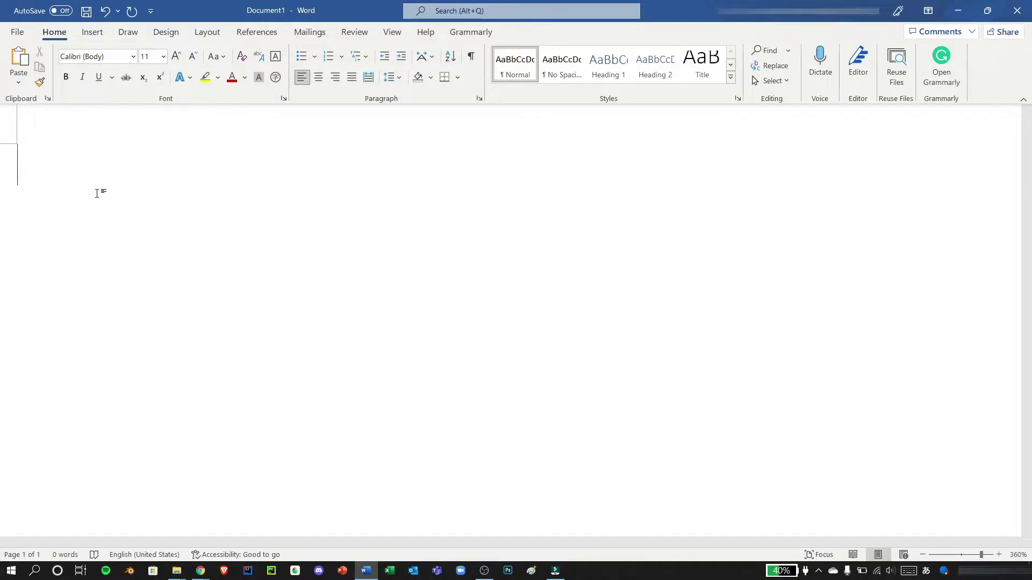
pyautogui.press('alt')
pyautogui.hotkey('alt', '`')
pyautogui.hotkey('alt', '`')
pyautogui.write('sayou')
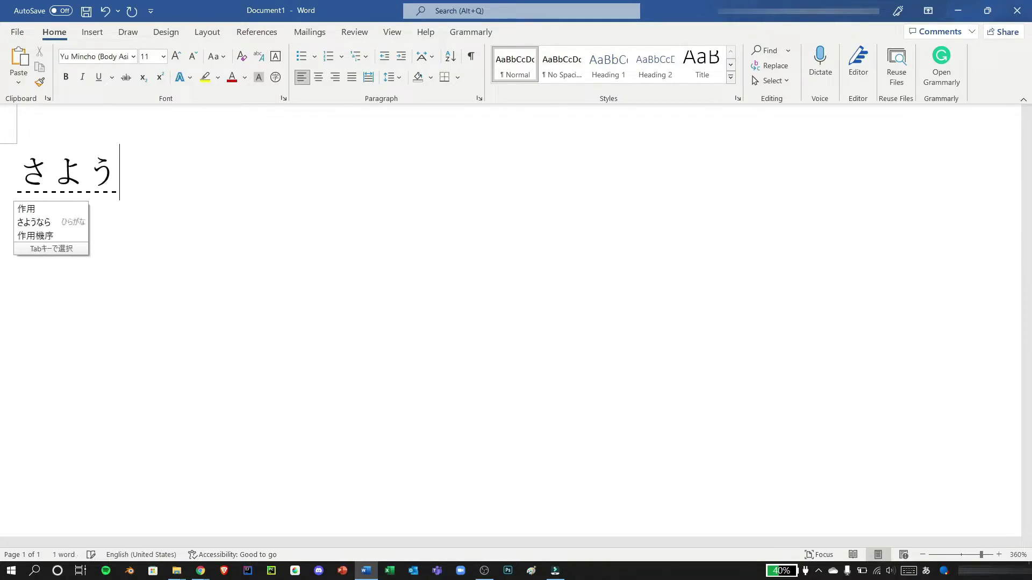
pyautogui.write('nara')
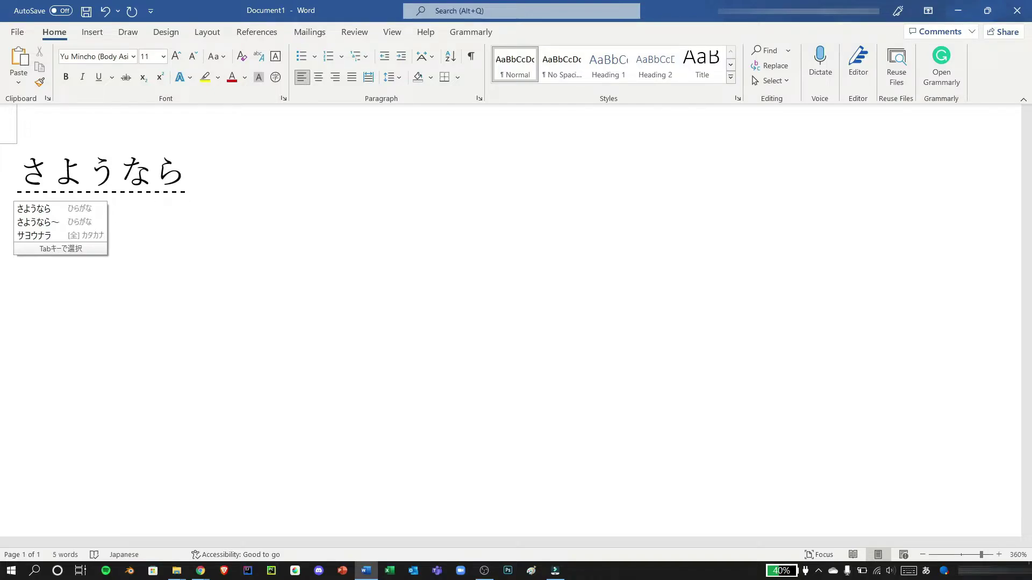
pyautogui.press('Return')
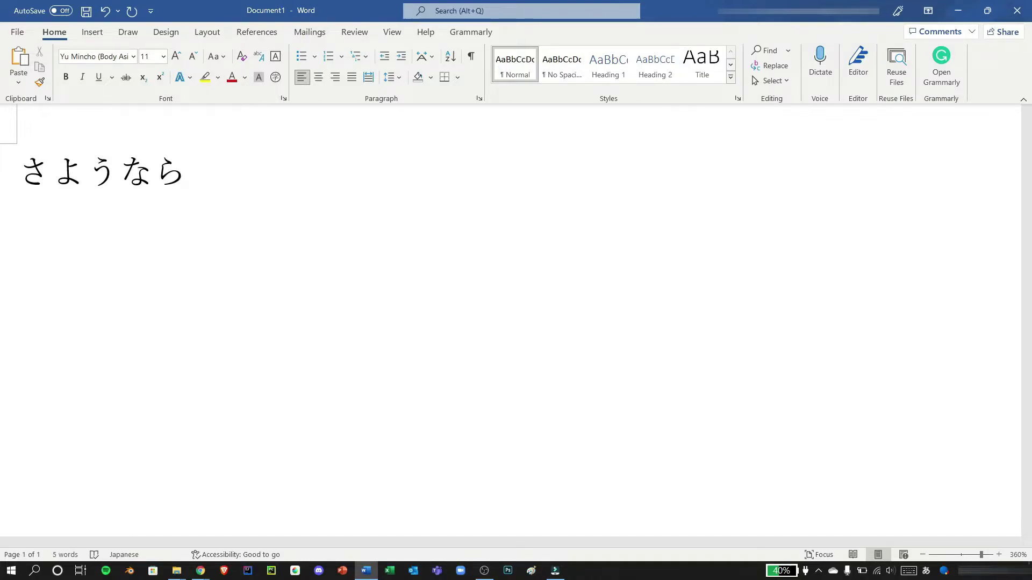
pyautogui.press('BackSpace')
pyautogui.press('BackSpace')
pyautogui.press('BackSpace')
pyautogui.press('BackSpace')
pyautogui.press('BackSpace')
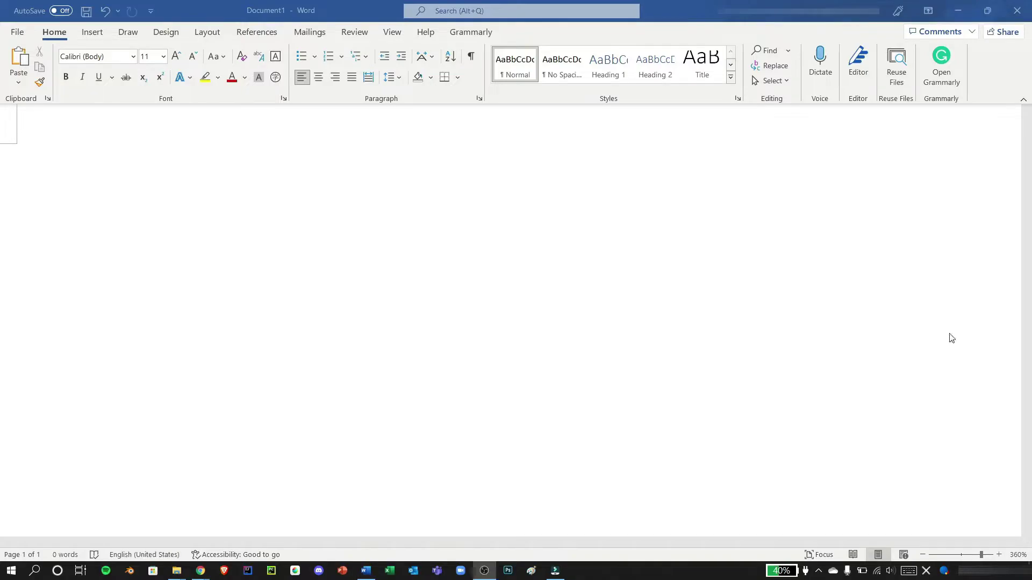
# Type 'French Fries', then 'Romaji: Furaidopoteto' below it, and begin a 'Katakana:' line
pyautogui.click(380, 328)
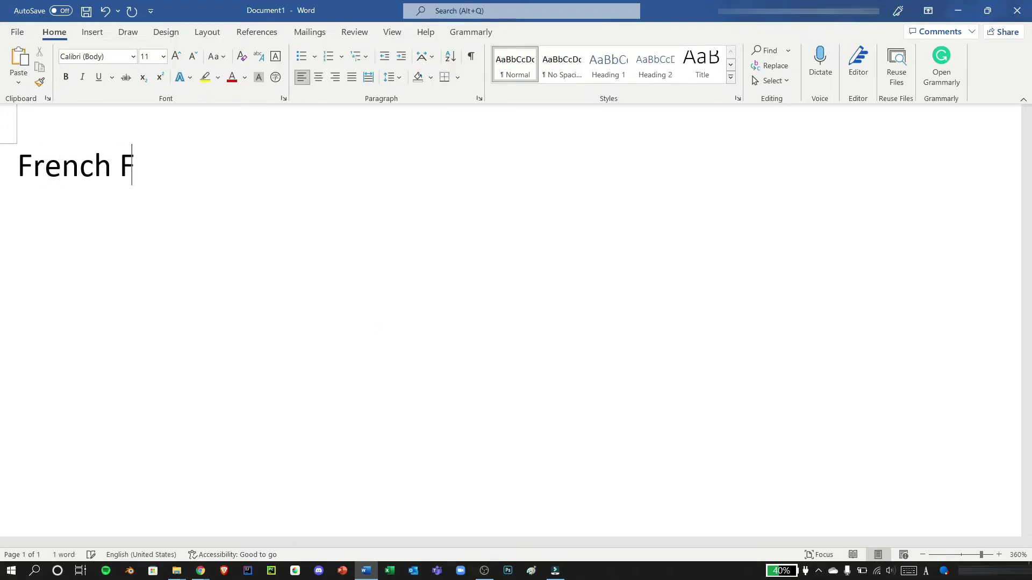
pyautogui.write('ries')
pyautogui.press('Return')
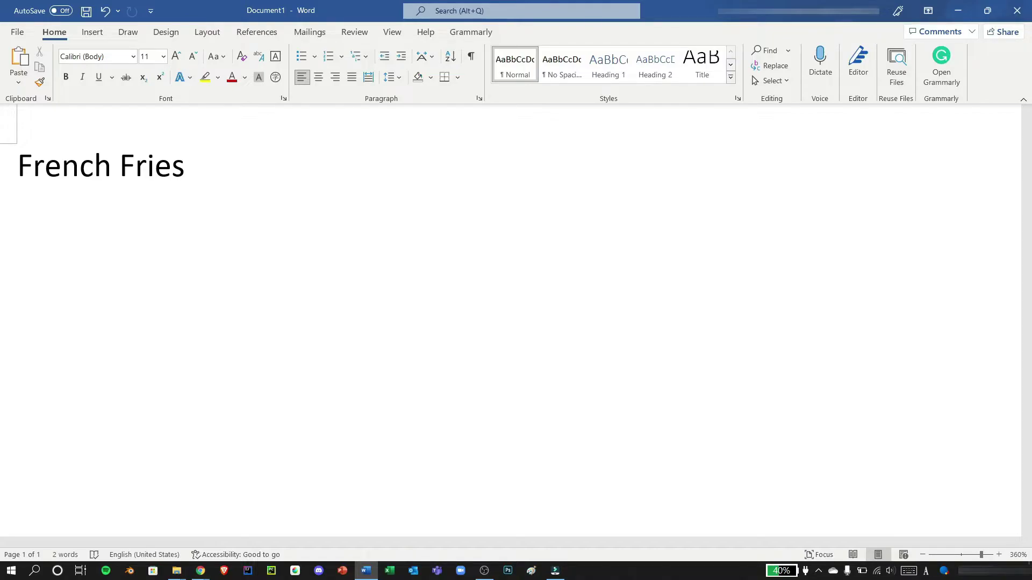
pyautogui.write('Romaji')
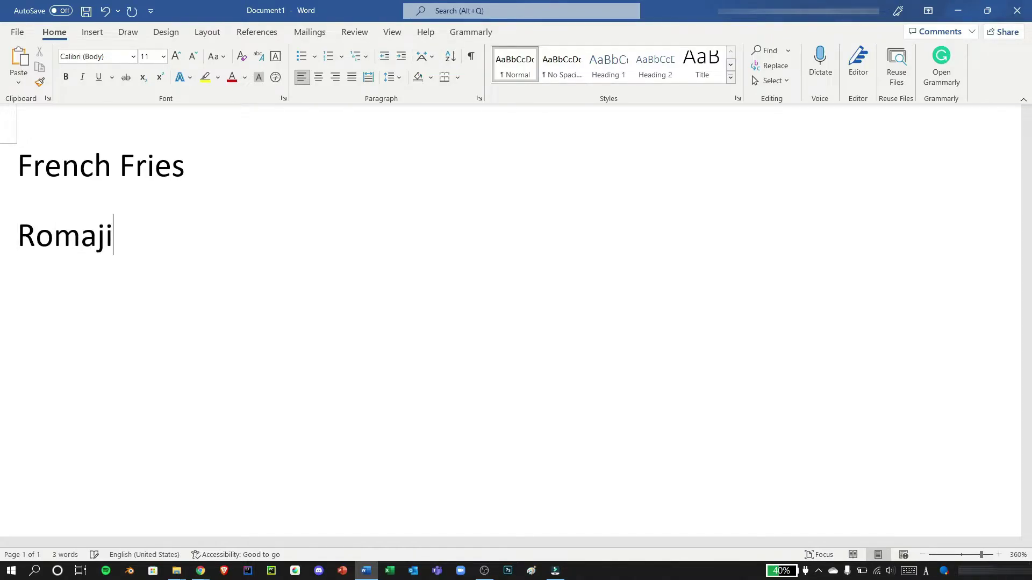
pyautogui.write(': ')
pyautogui.write('Ru')
pyautogui.press('BackSpace')
pyautogui.press('BackSpace')
pyautogui.write('Furaido')
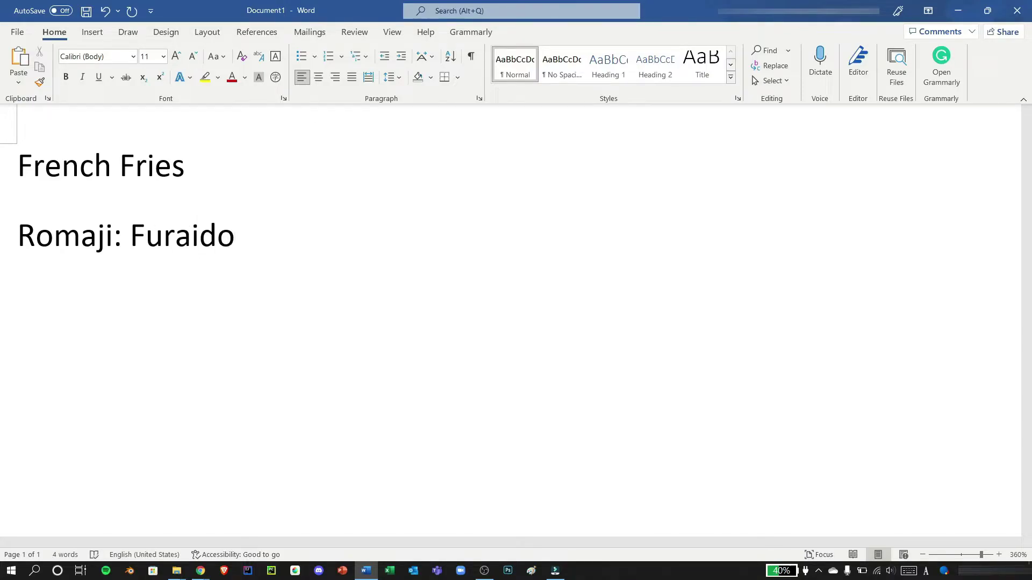
pyautogui.write('poteto')
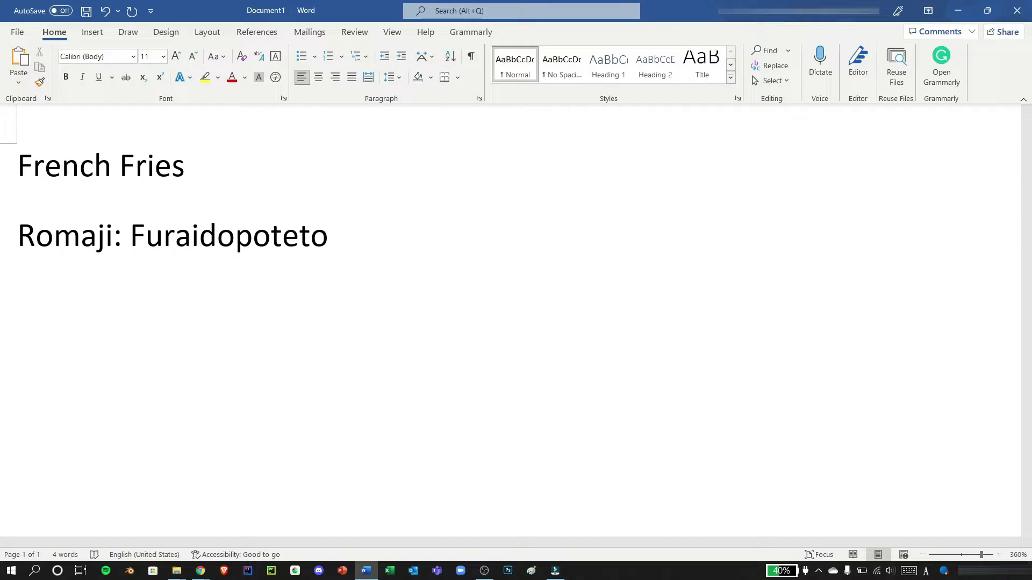
pyautogui.press('Return')
pyautogui.write('Kata')
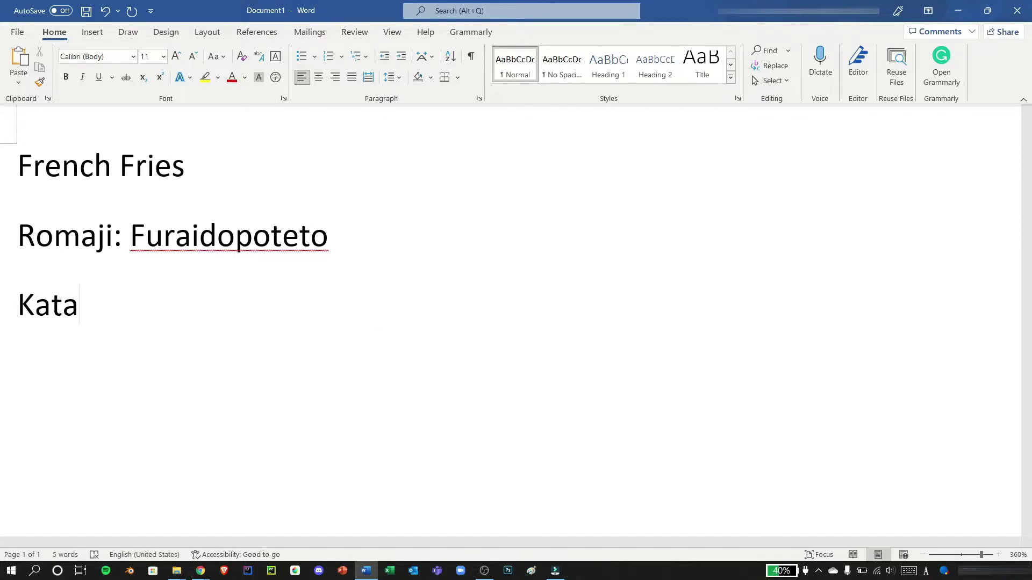
pyautogui.write('kana:')
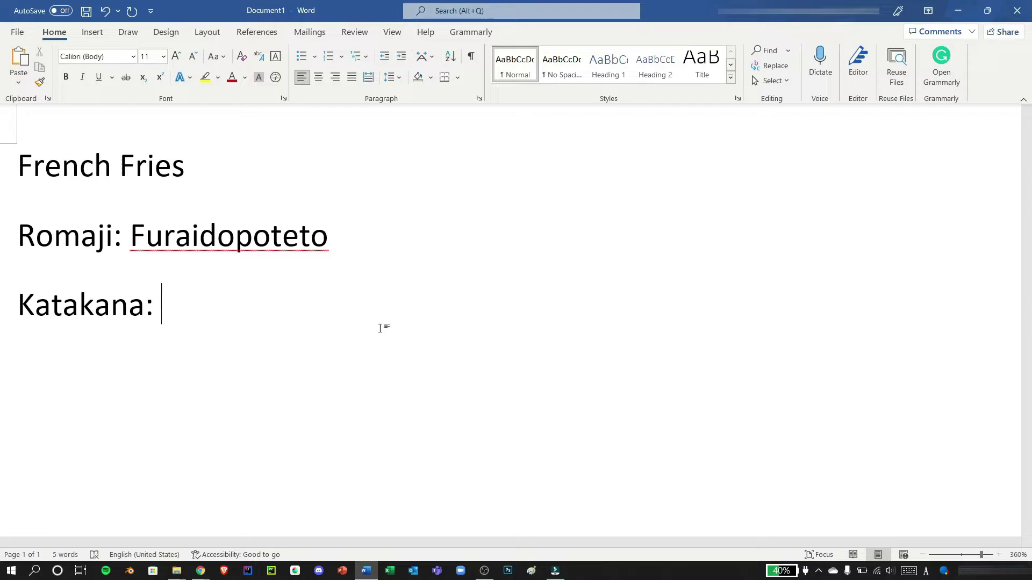
# Turn on hiragana, type furaidopoteto, convert it to katakana, then delete it again
pyautogui.press('alt')
pyautogui.hotkey('alt', '`')
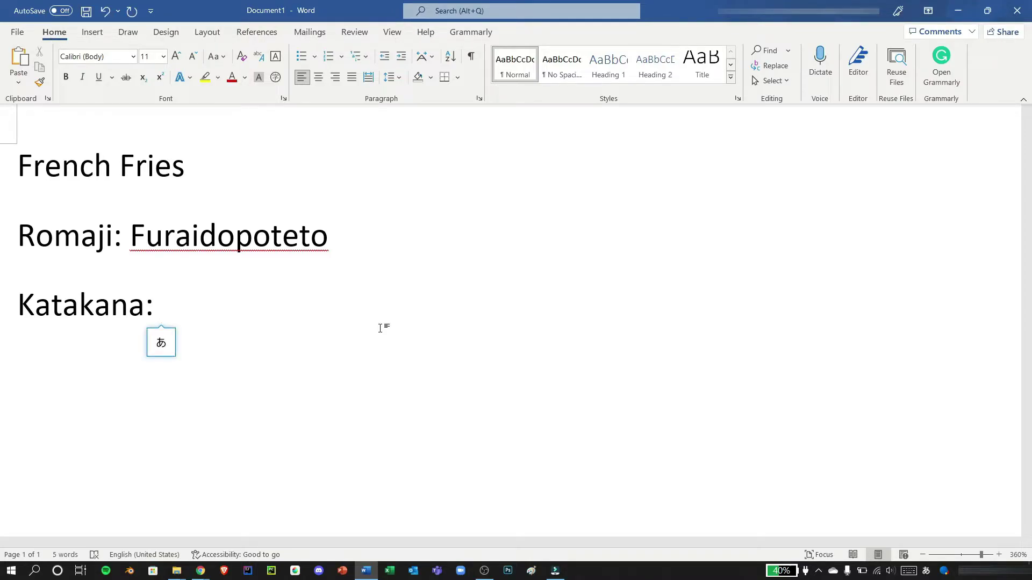
pyautogui.write('f')
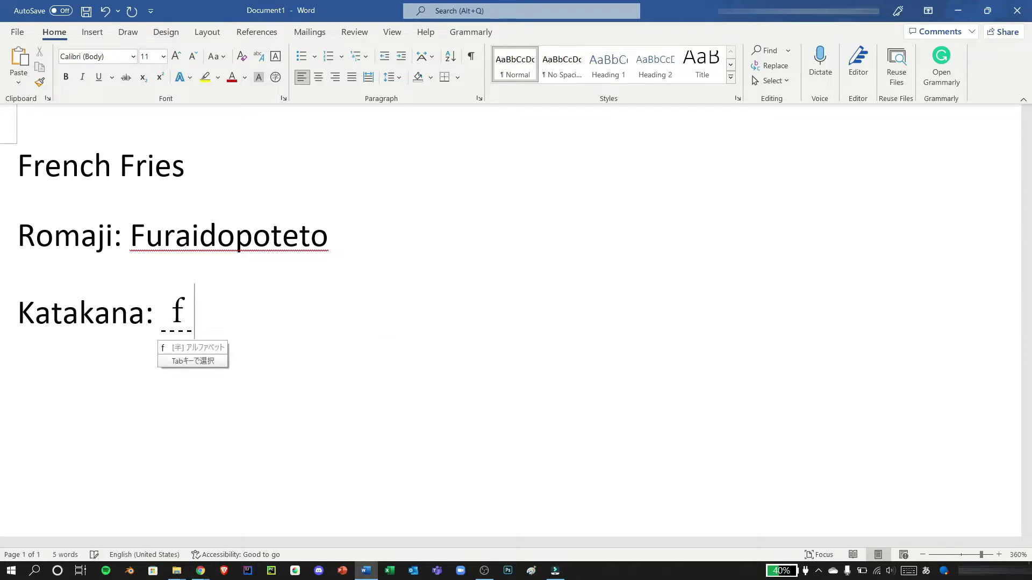
pyautogui.write('urai')
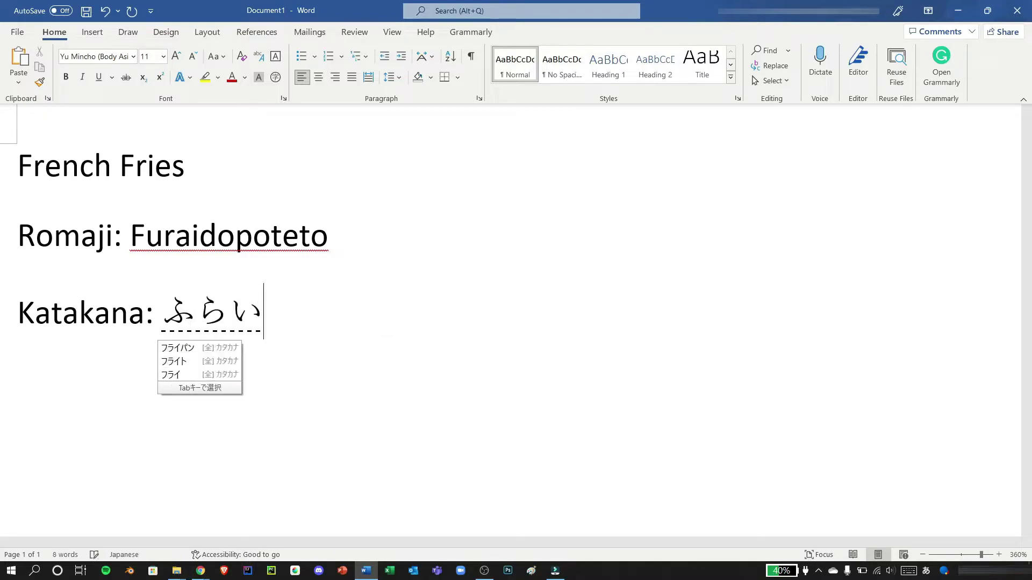
pyautogui.write('dopoteto')
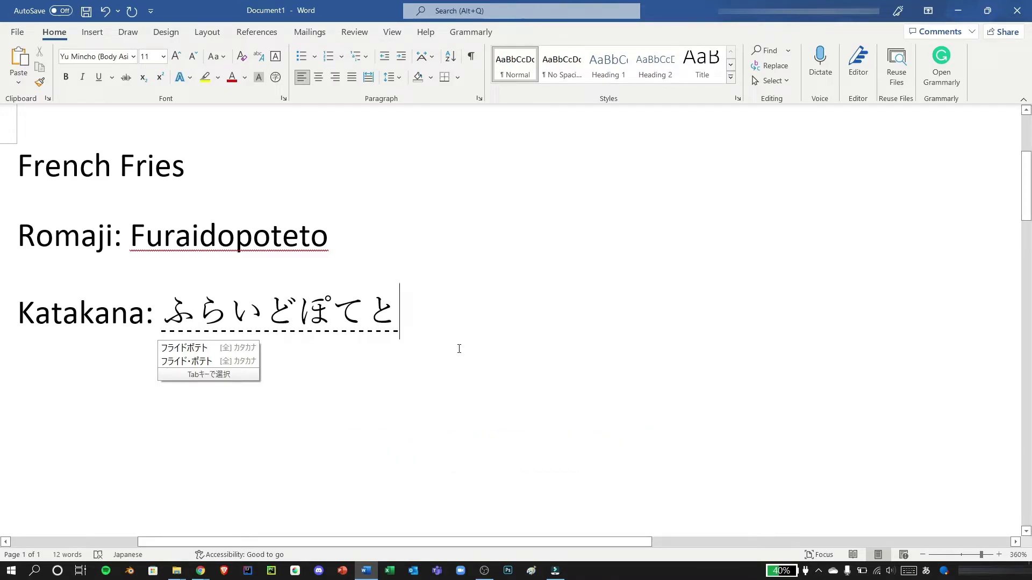
pyautogui.press('Tab')
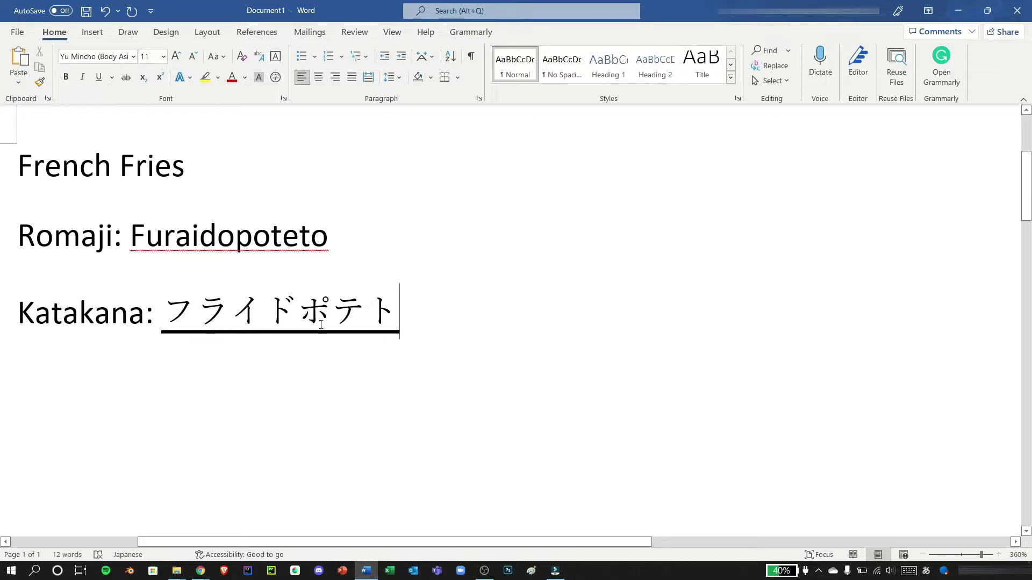
pyautogui.press('Return')
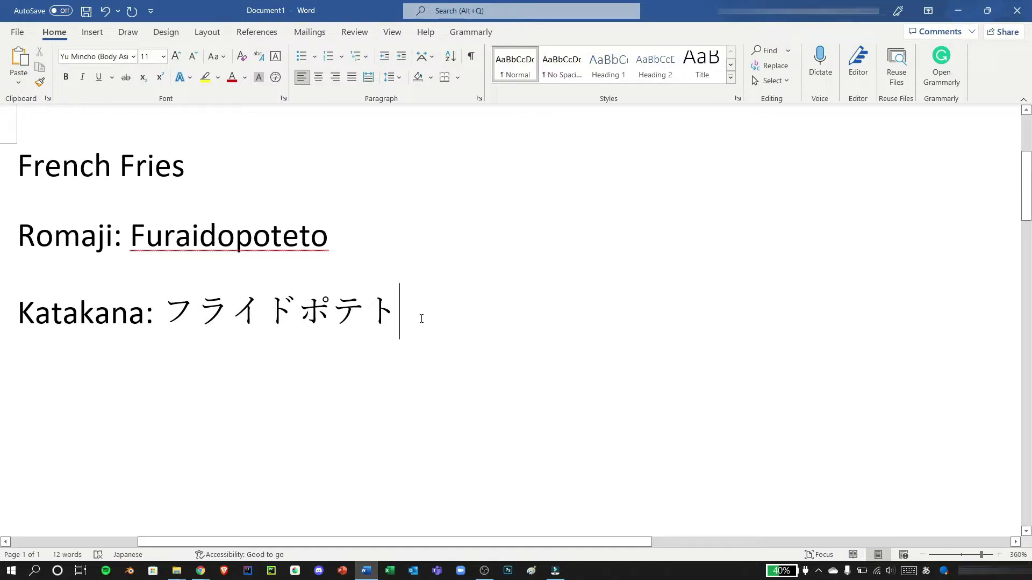
pyautogui.press('BackSpace')
pyautogui.press('BackSpace')
pyautogui.press('BackSpace')
pyautogui.press('BackSpace')
pyautogui.press('BackSpace')
pyautogui.press('BackSpace')
pyautogui.press('BackSpace')
pyautogui.press('BackSpace')
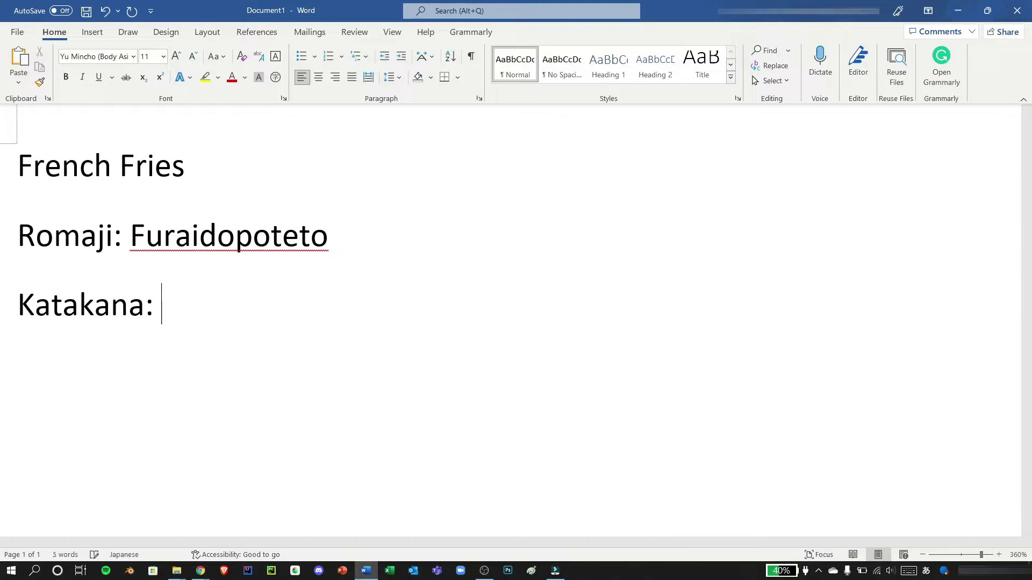
# Type furaidopoteto and compare the dotted and undotted katakana conversion candidates
pyautogui.write('furaidopo')
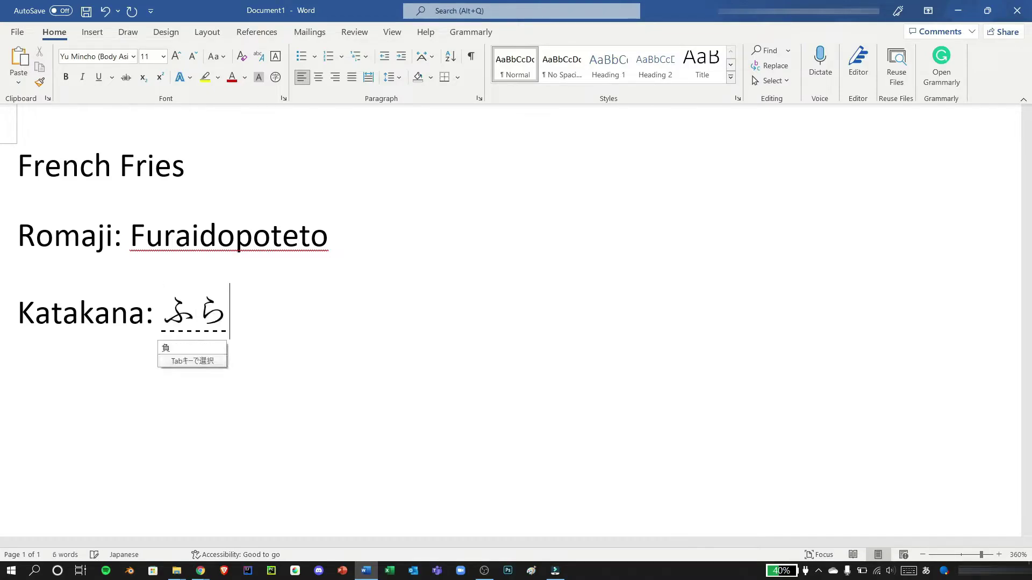
pyautogui.write('teto')
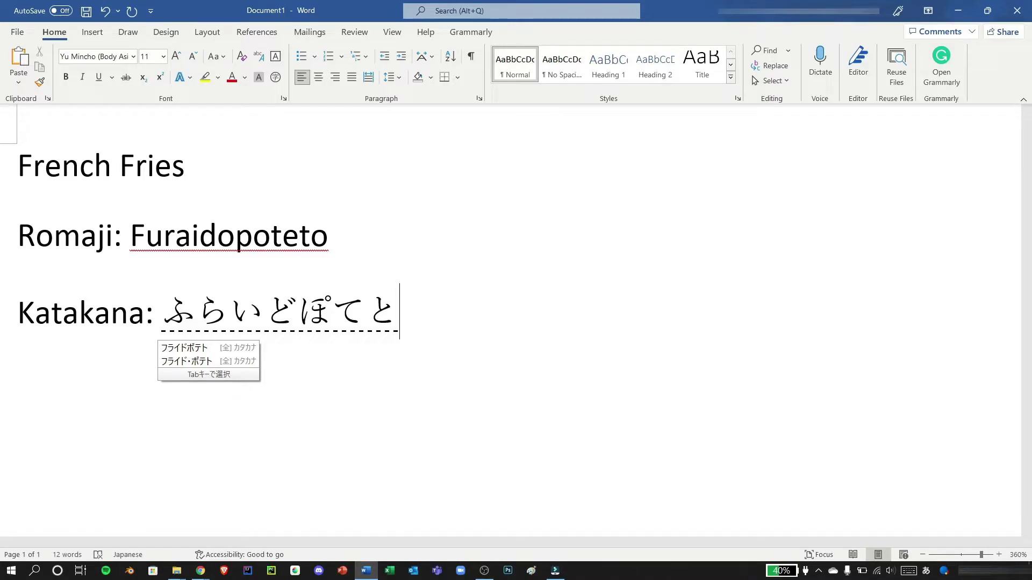
pyautogui.press('space')
pyautogui.press('space')
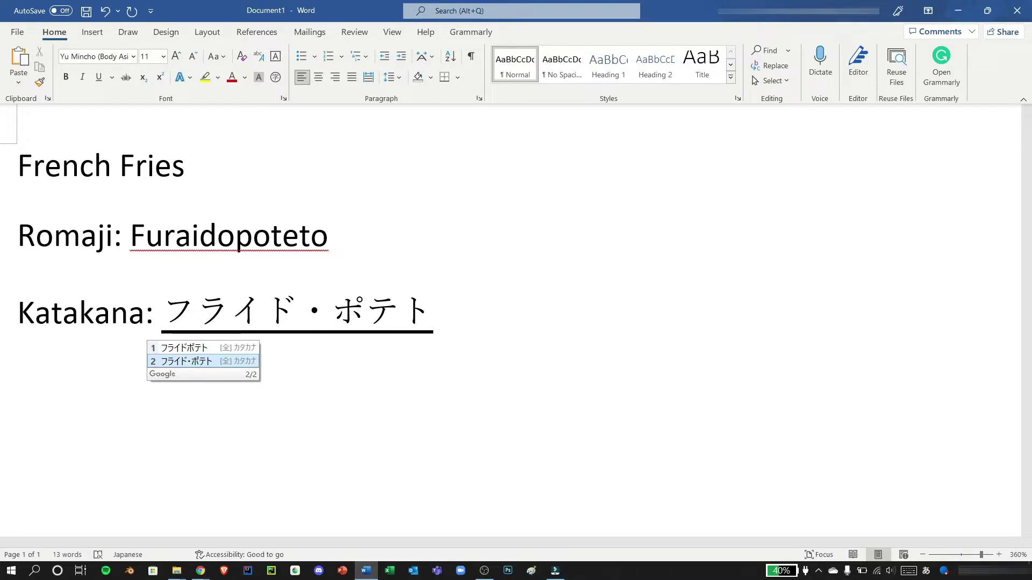
pyautogui.press('Up')
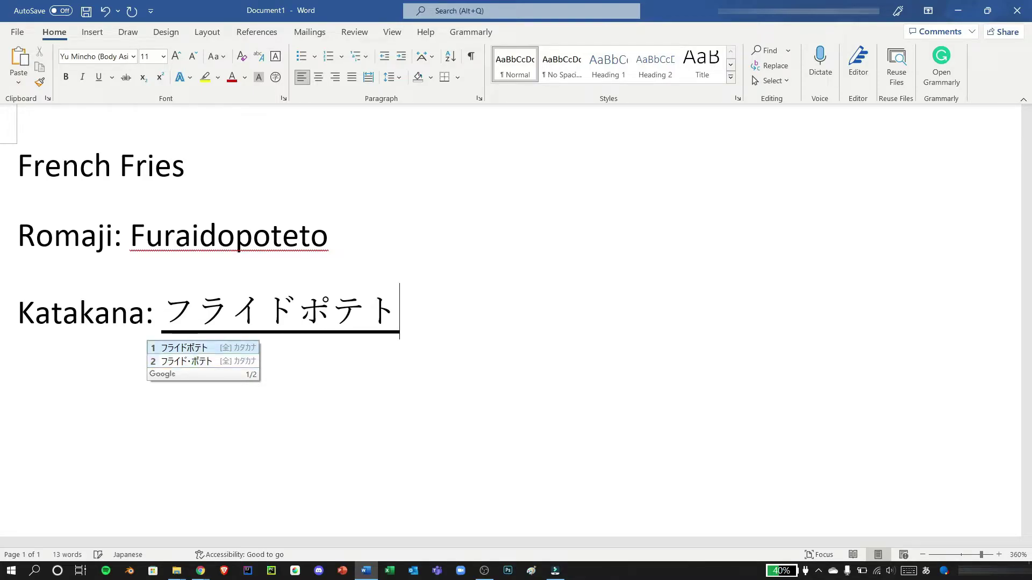
pyautogui.press('Down')
pyautogui.press('Up')
pyautogui.press('Down')
pyautogui.press('Up')
pyautogui.press('Down')
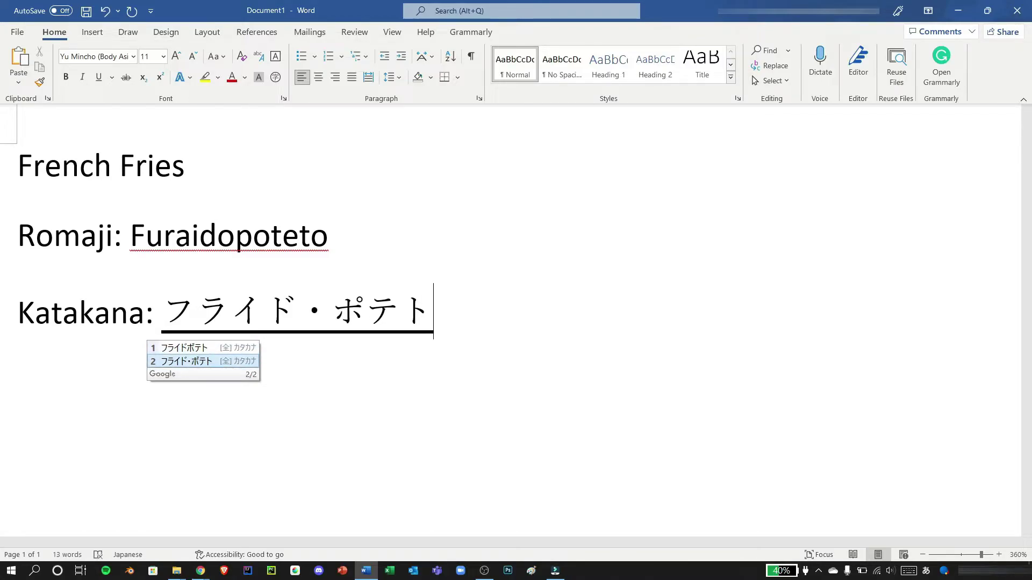
pyautogui.press('Up')
pyautogui.press('Down')
# Revert to hiragana, convert with F7, and commit フライドポテト
pyautogui.press('Escape')
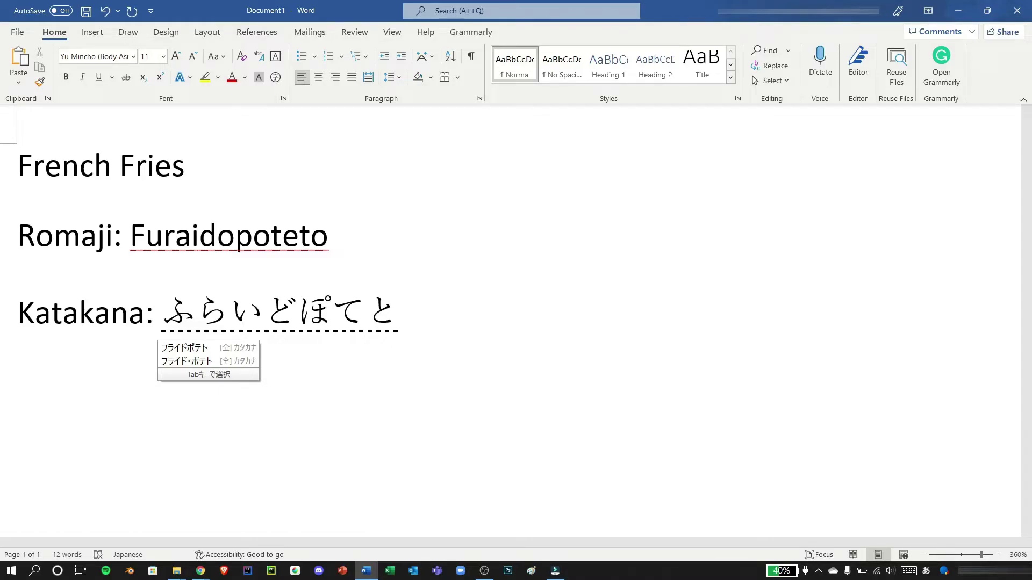
pyautogui.press('F7')
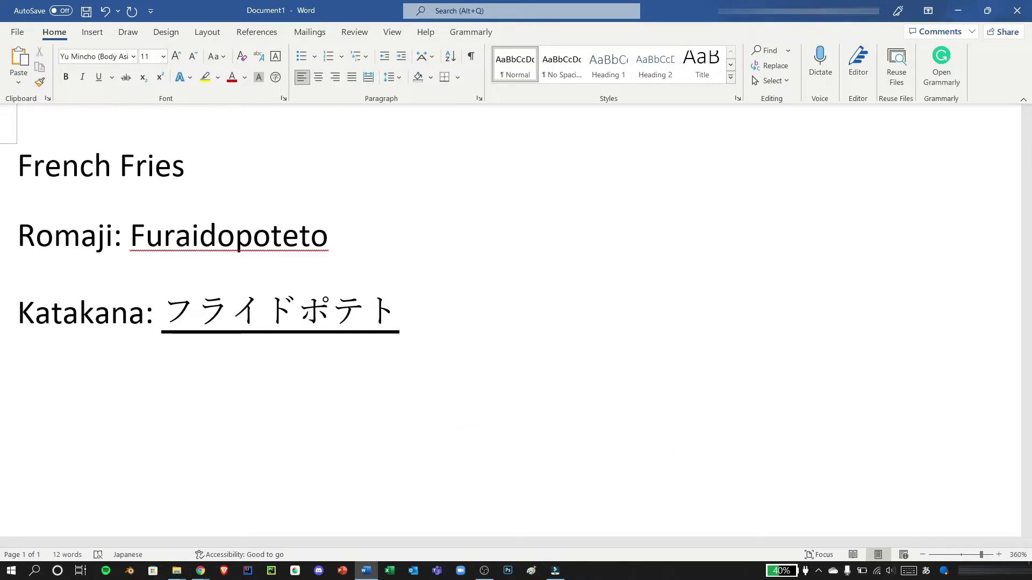
pyautogui.press('Return')
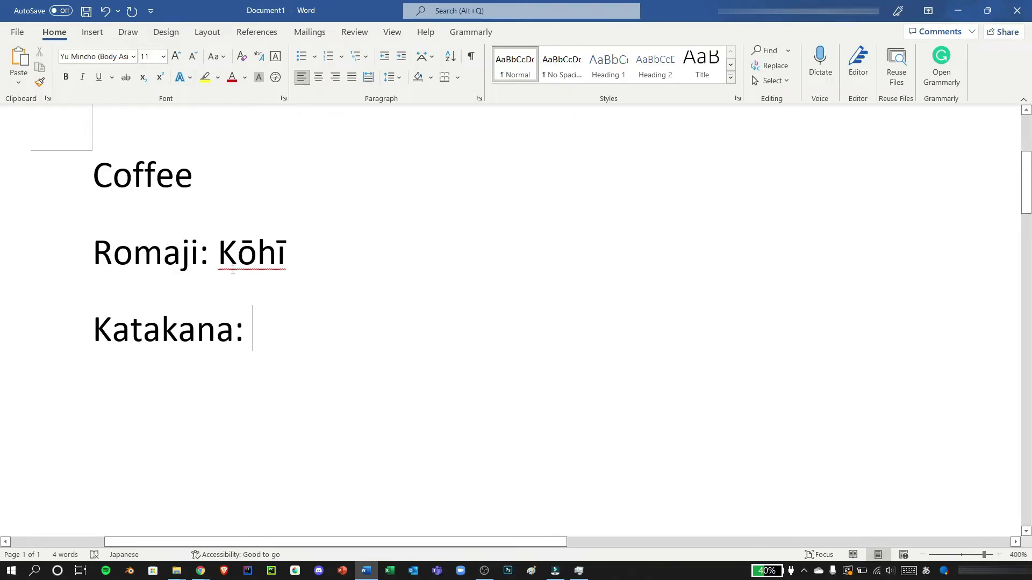
# Enter ko-hi- after Katakana:, commit the コーヒー candidate, and insert a page break
pyautogui.moveTo(228, 261); pyautogui.dragTo(286, 261)
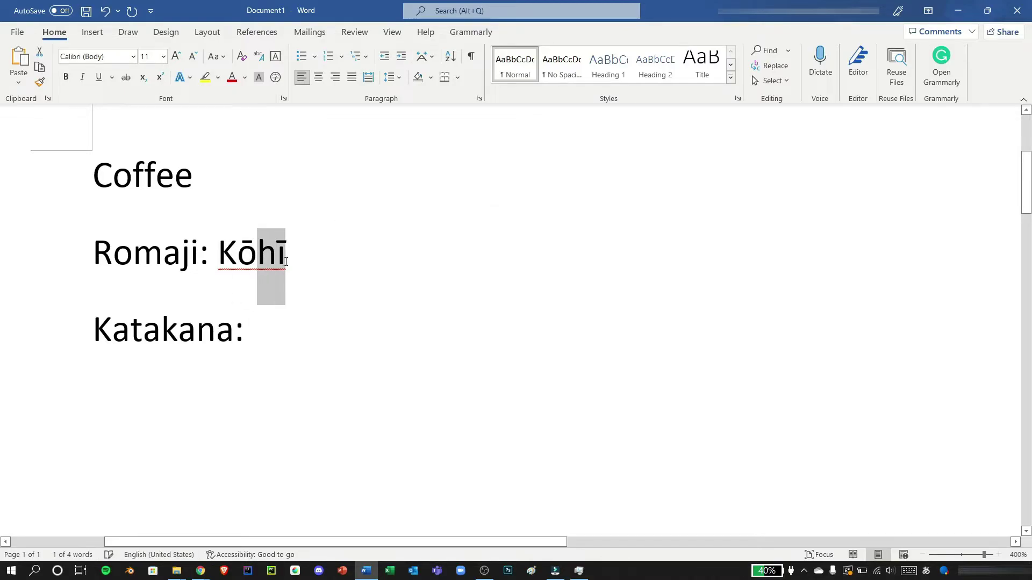
pyautogui.click(267, 336)
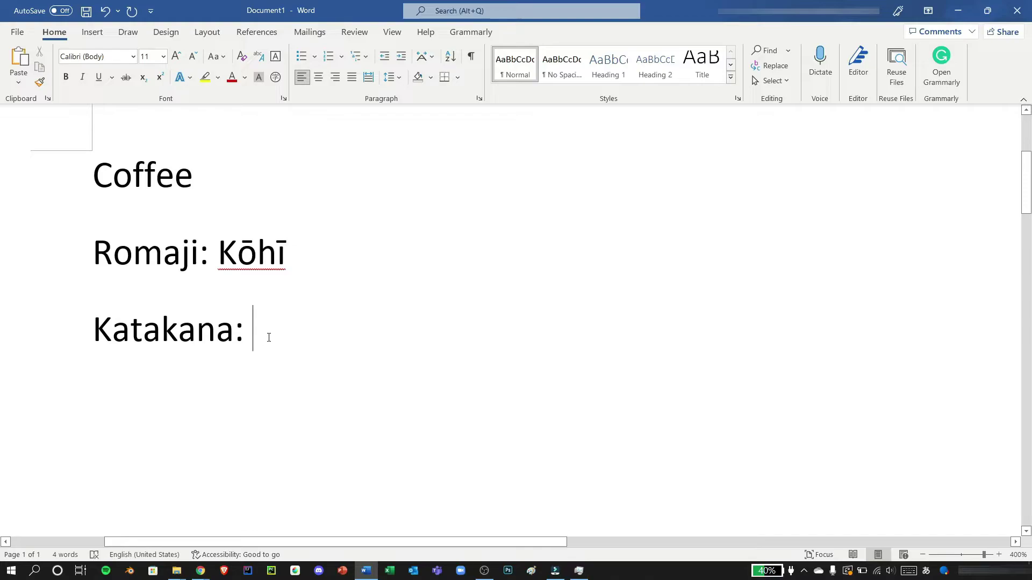
pyautogui.write('ko')
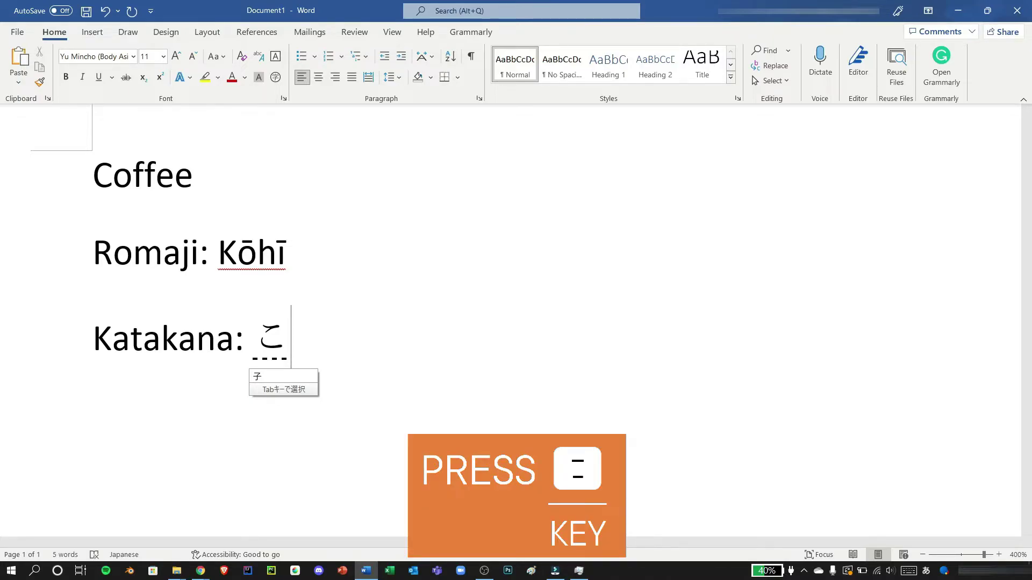
pyautogui.write('-hi')
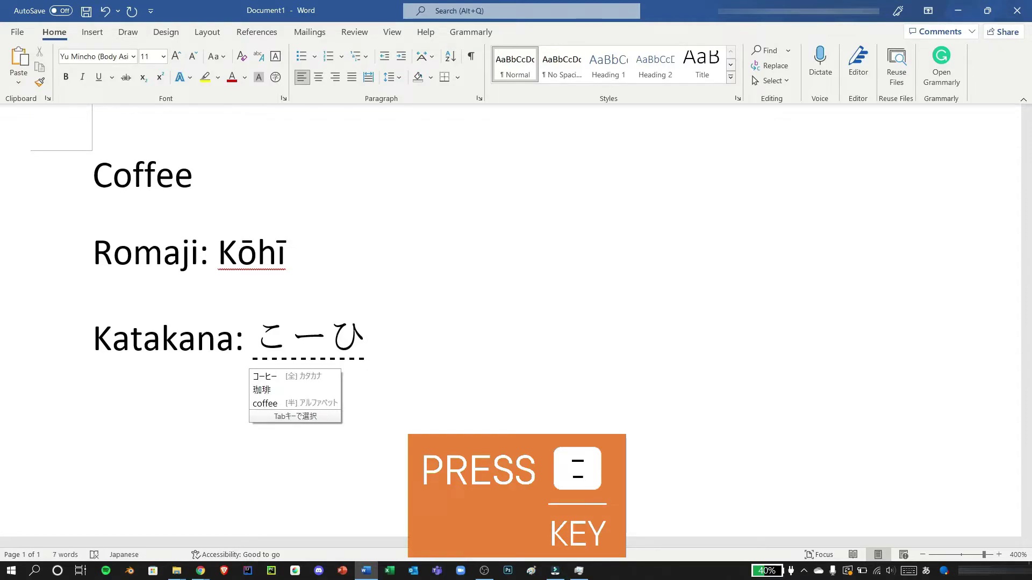
pyautogui.write('-')
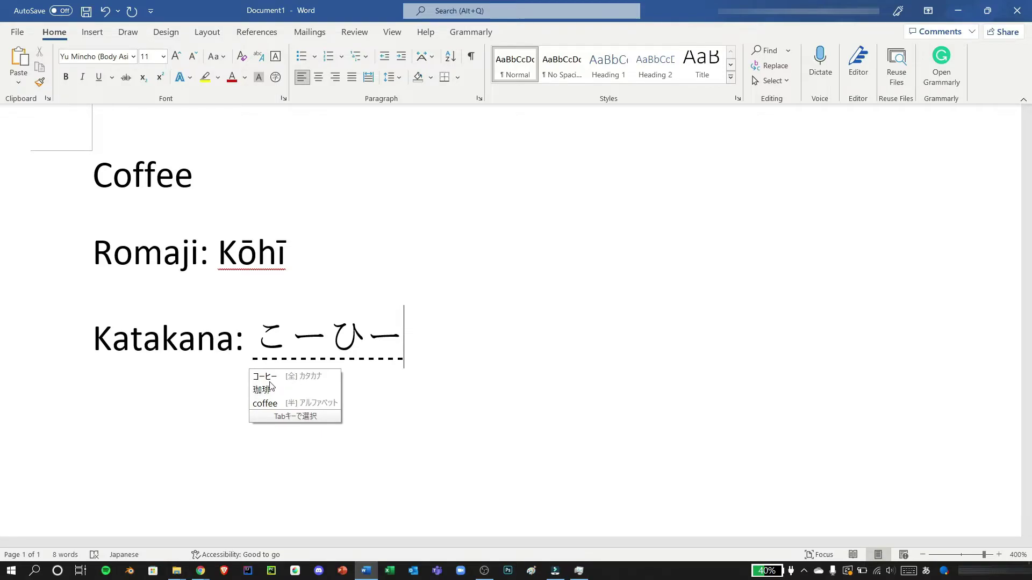
pyautogui.click(269, 382)
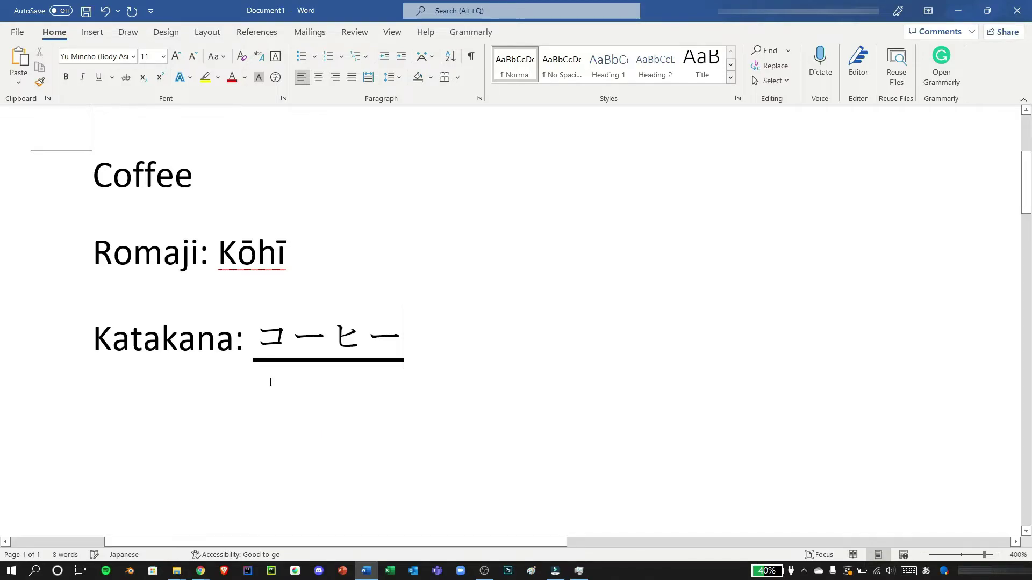
pyautogui.press('Return')
pyautogui.hotkey('ctrl', 'Return')
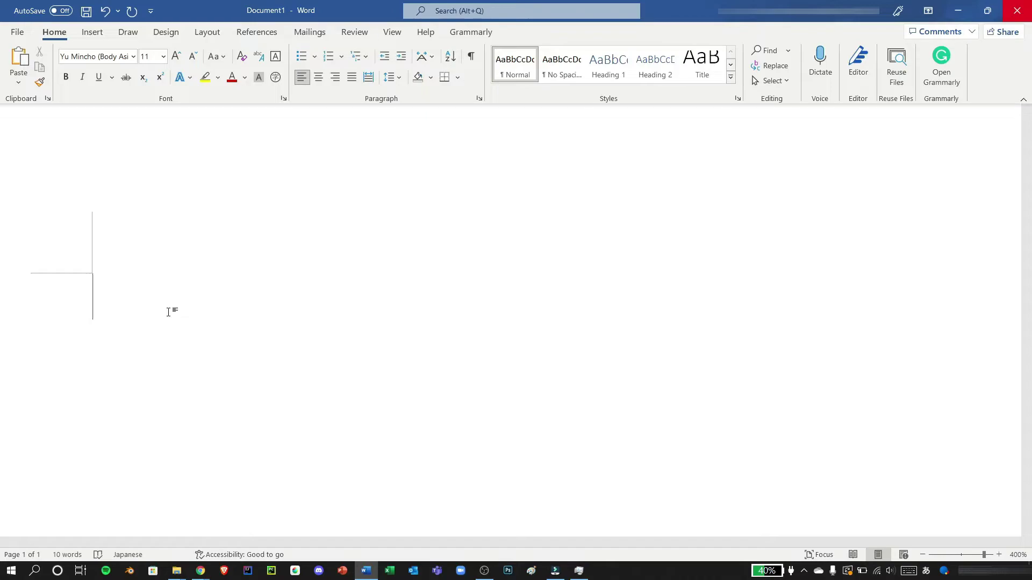
# Type ki and pick 木 from the kanji conversion candidates
pyautogui.write('ki')
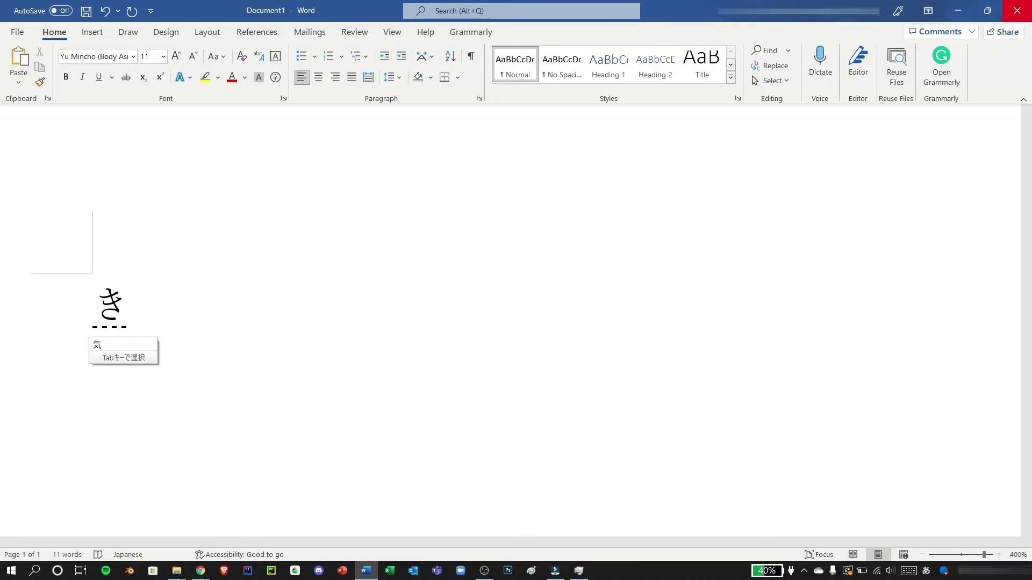
pyautogui.press('space')
pyautogui.press('space')
pyautogui.press('space')
pyautogui.press('space')
pyautogui.press('space')
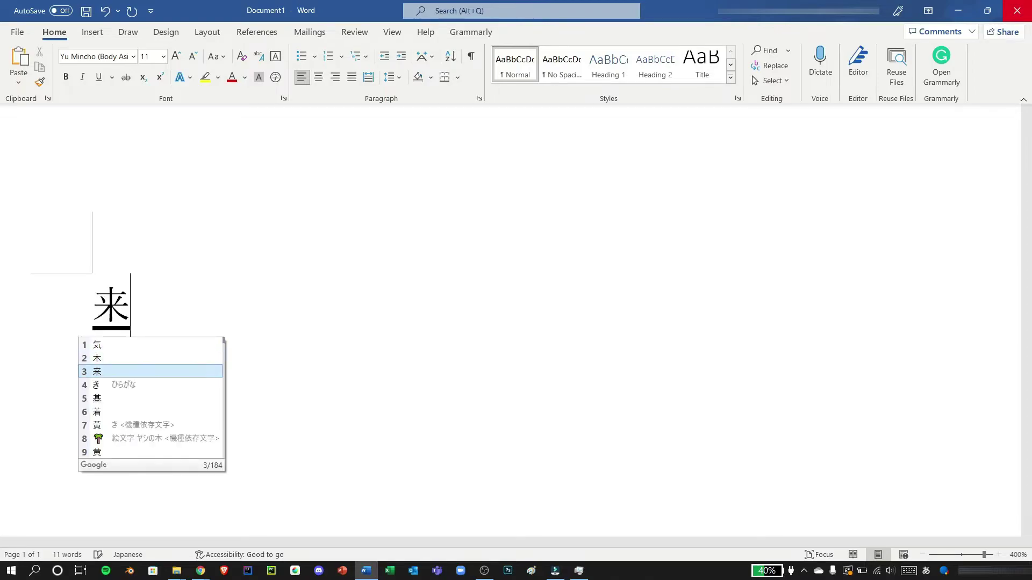
pyautogui.press('space')
pyautogui.press('space')
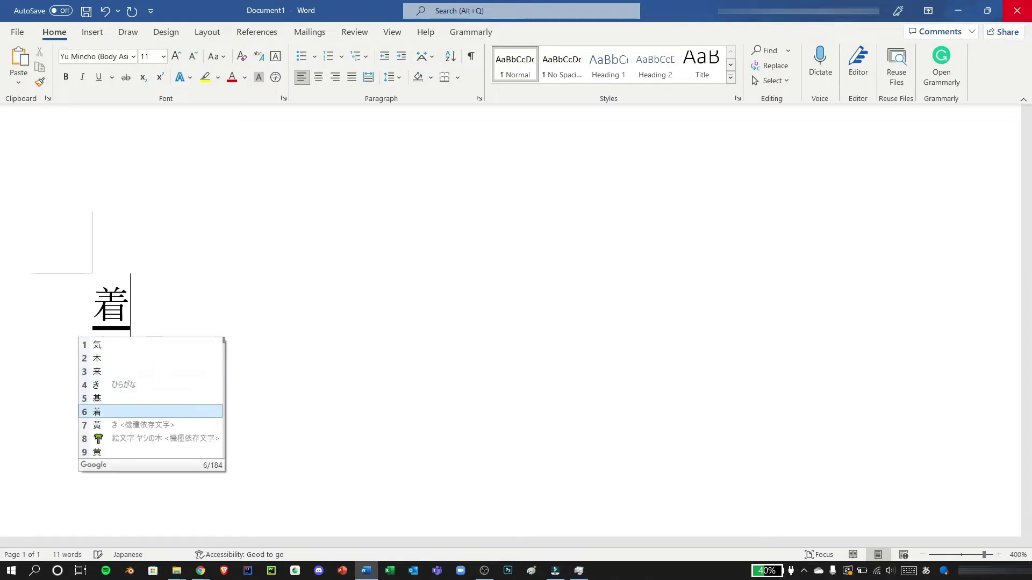
pyautogui.press('Home')
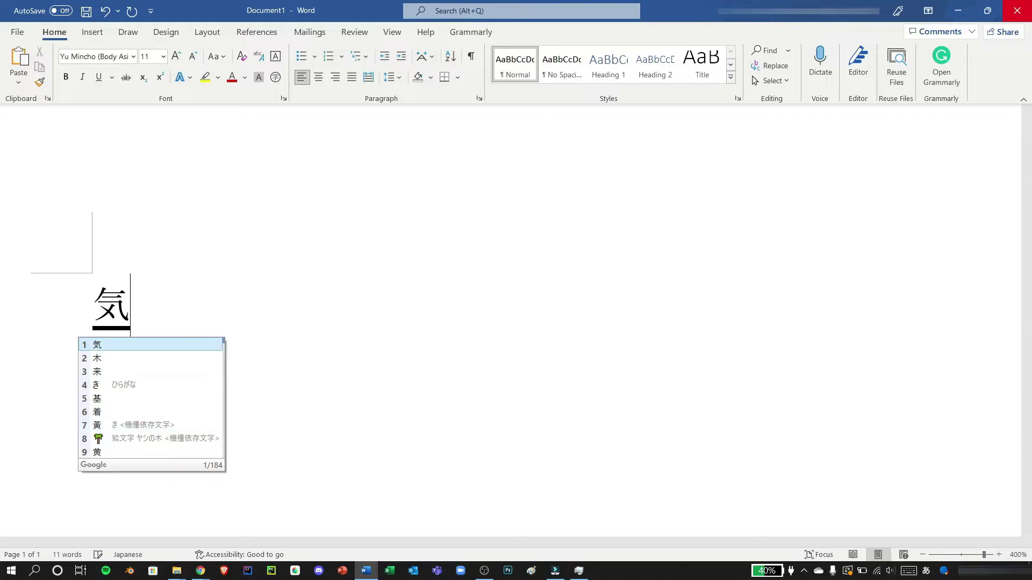
pyautogui.press('space')
pyautogui.press('space')
pyautogui.press('space')
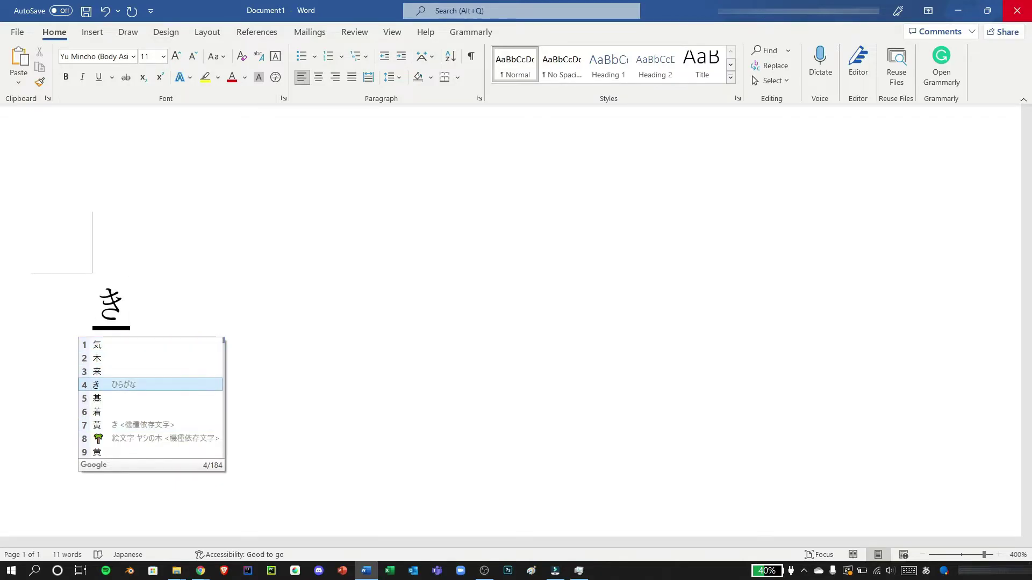
pyautogui.press('Up')
pyautogui.press('Up')
pyautogui.press('space')
pyautogui.press('space')
pyautogui.press('Up')
pyautogui.press('Up')
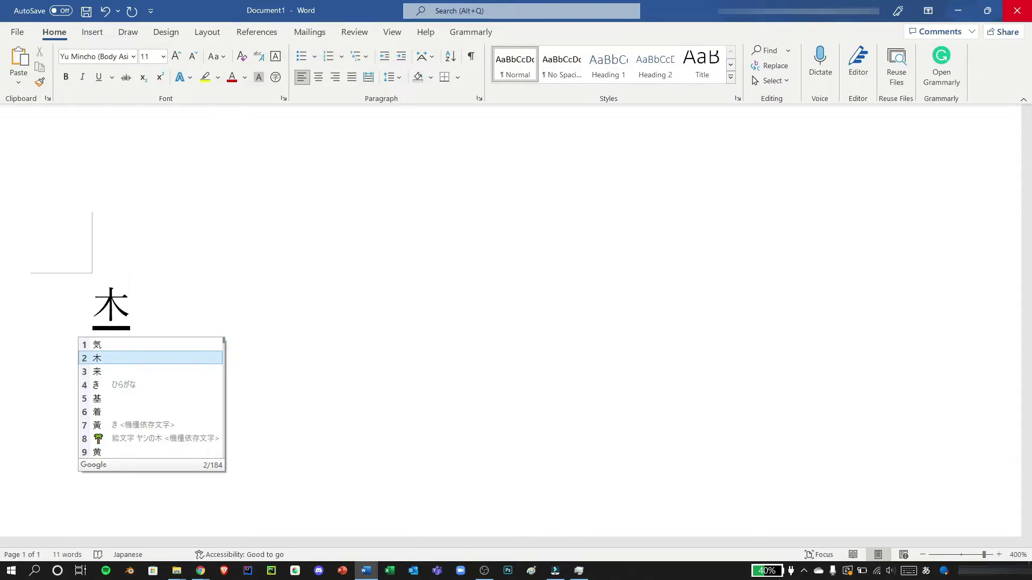
pyautogui.press('Return')
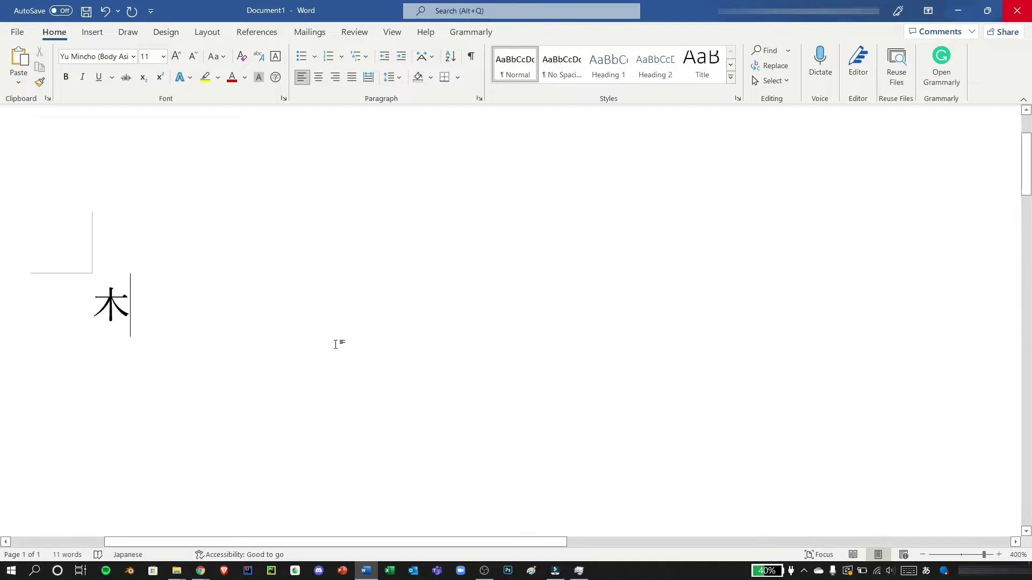
pyautogui.scroll(-6, 337, 343)
pyautogui.scroll(-2, 337, 345)
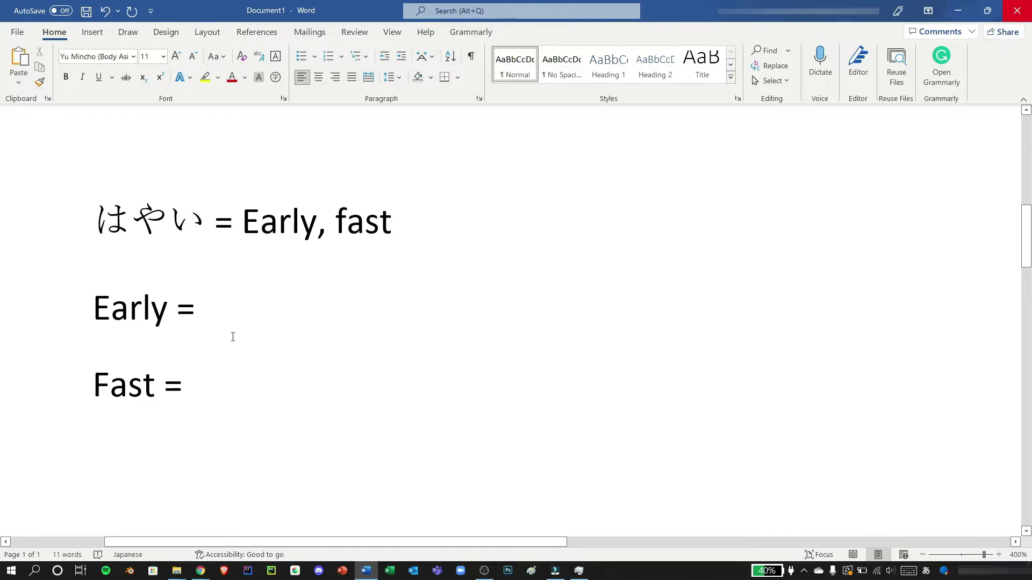
# Complete 'Early =' with 早い, typed as hayai and picked from the candidates
pyautogui.click(246, 309)
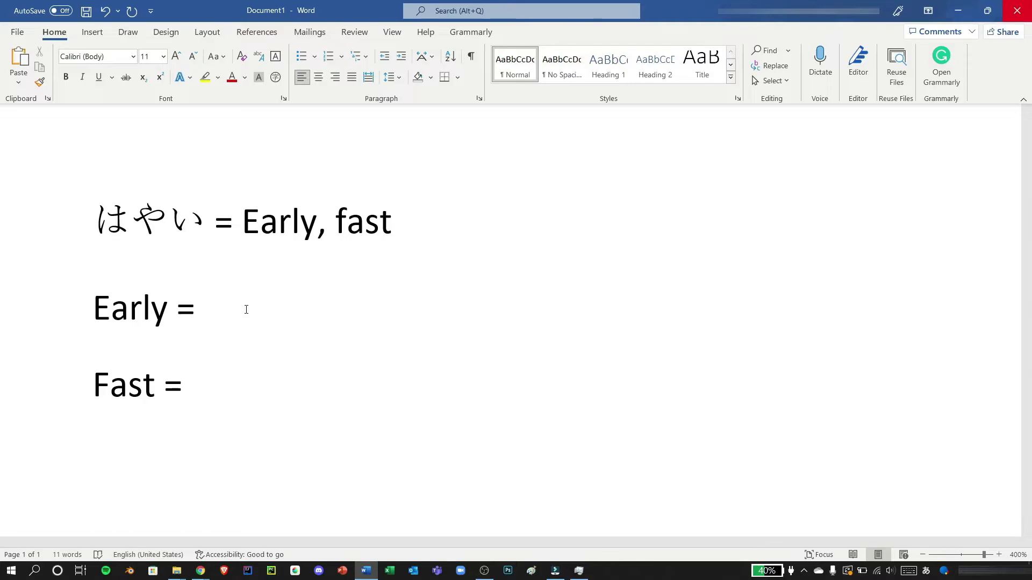
pyautogui.write('hayai')
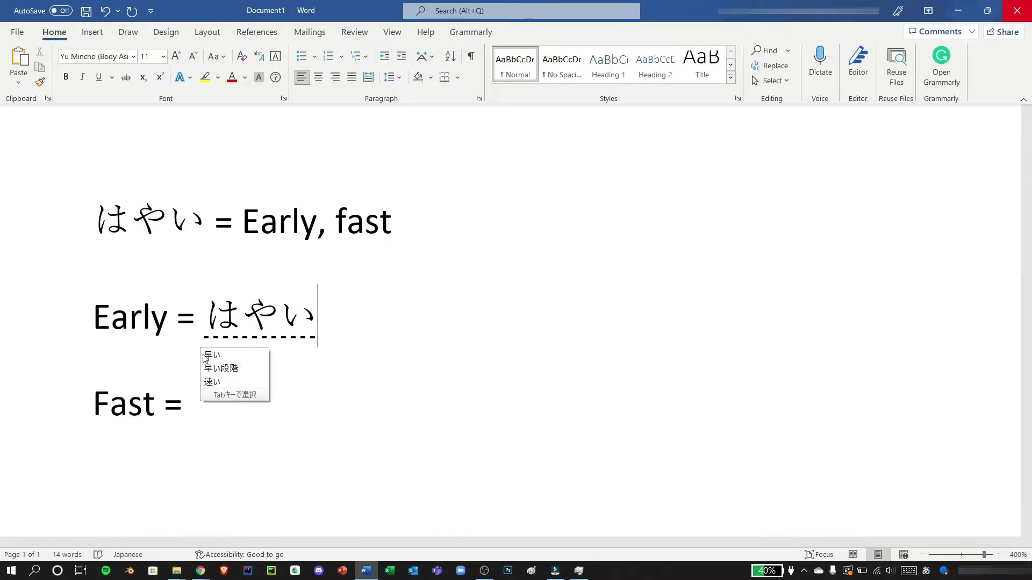
pyautogui.click(241, 355)
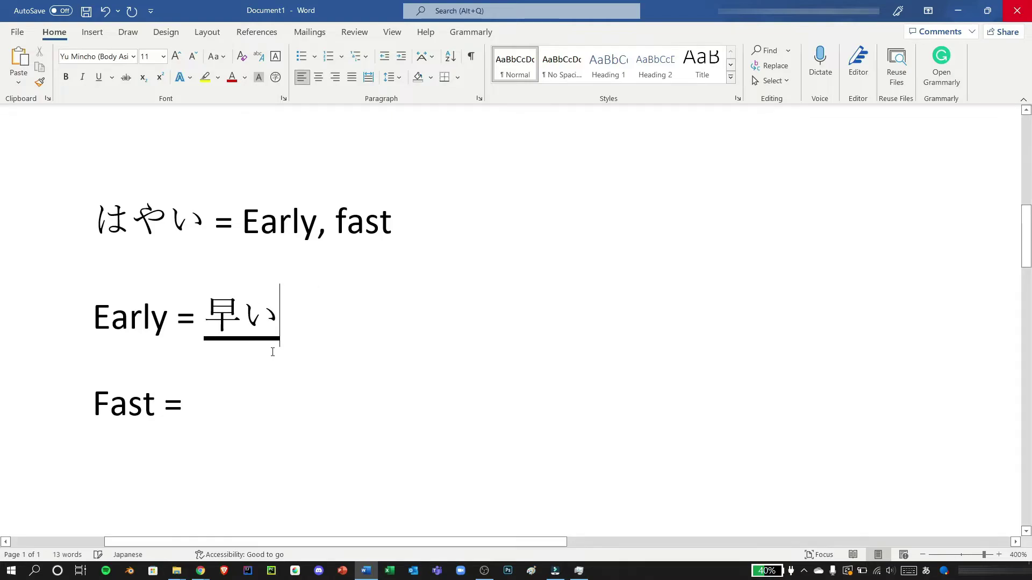
pyautogui.press('Return')
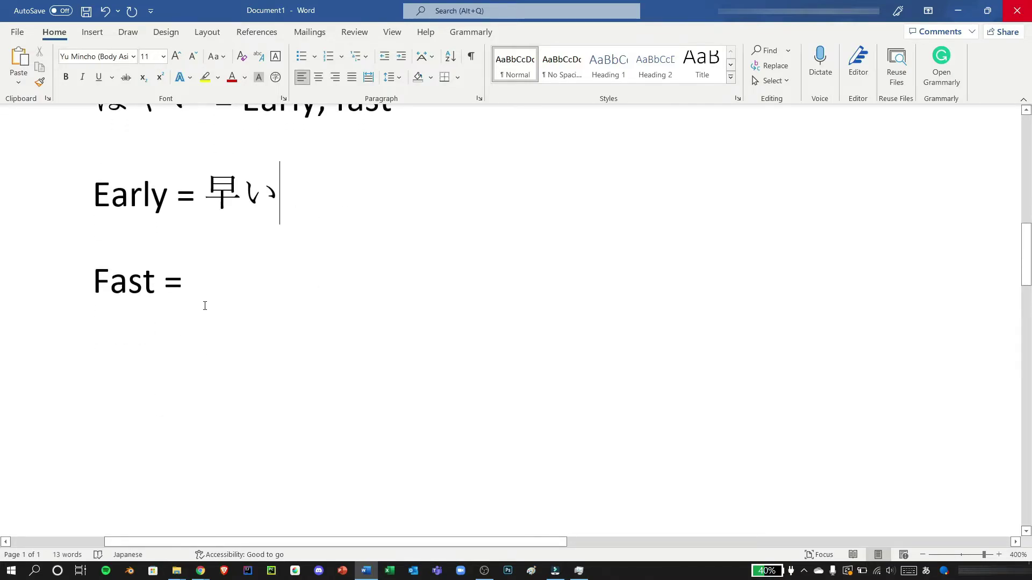
# Complete 'Fast =' with 速い by cycling the candidates for はやい
pyautogui.click(209, 397)
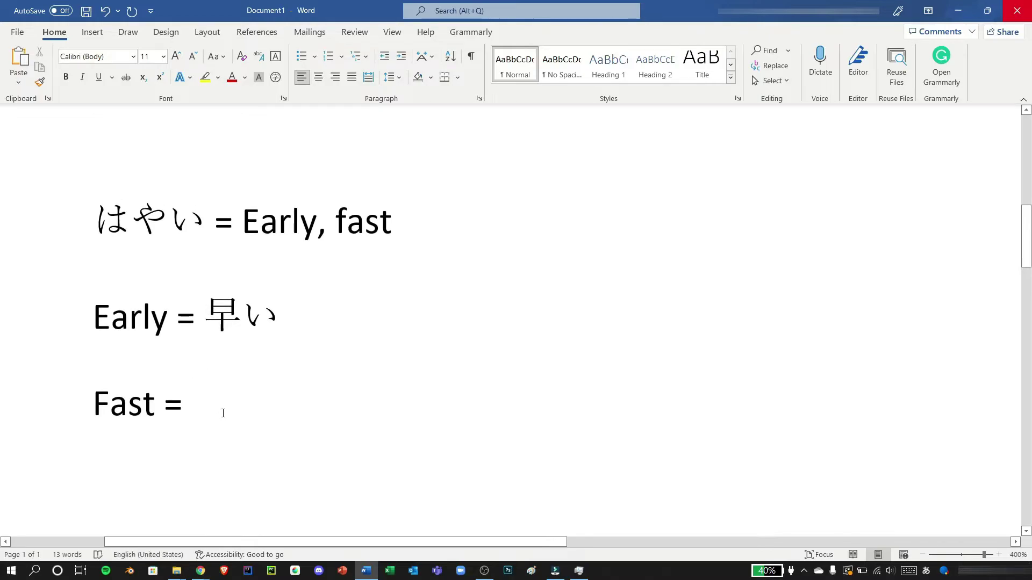
pyautogui.write('hayai')
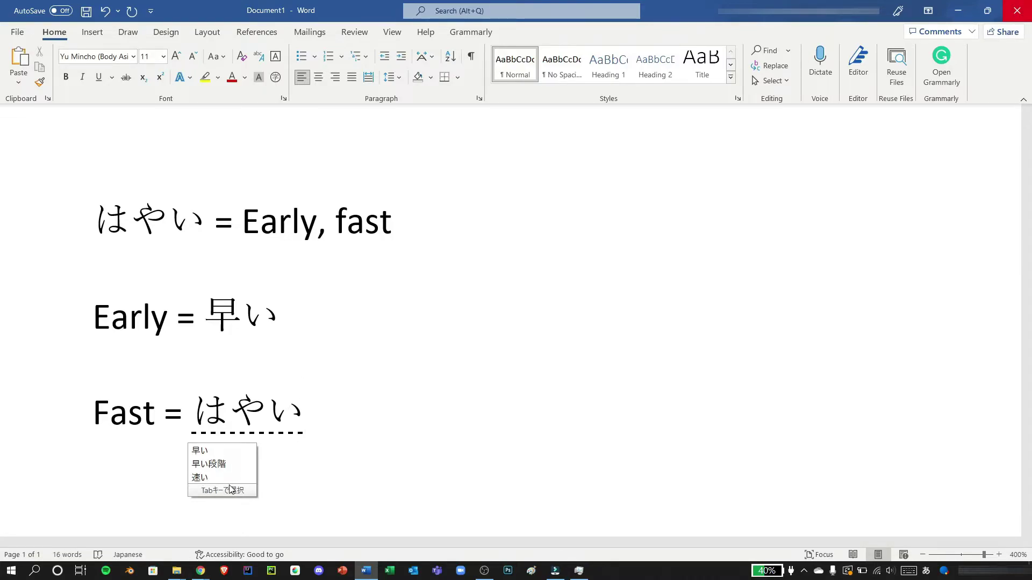
pyautogui.press('Tab')
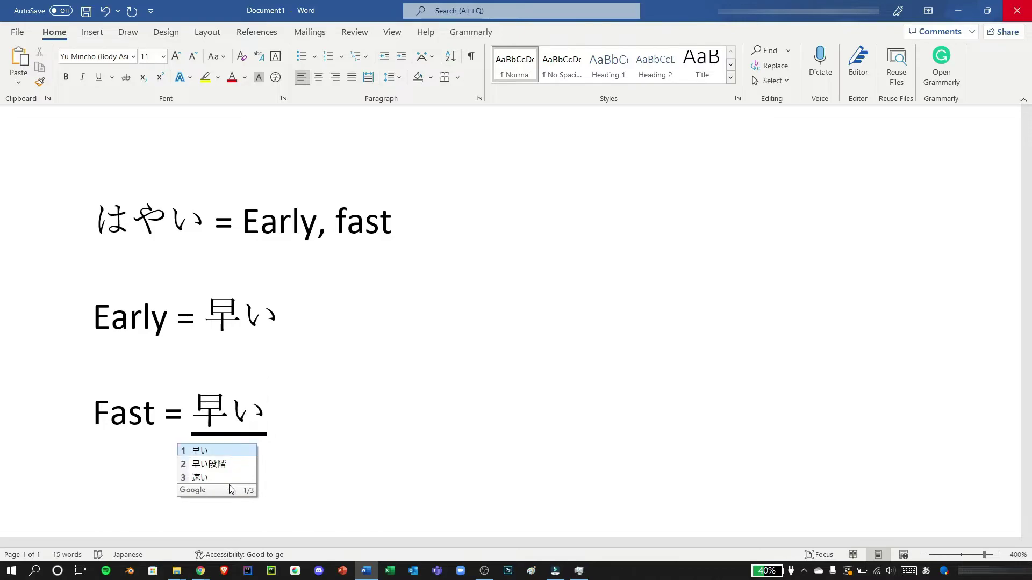
pyautogui.press('Tab')
pyautogui.press('Tab')
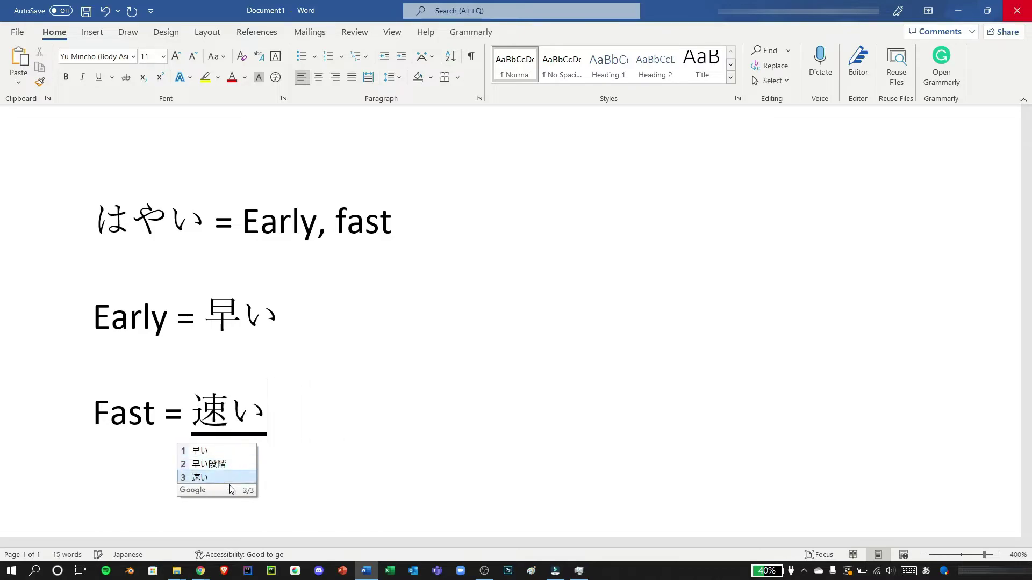
pyautogui.hotkey('shift', 'Tab')
pyautogui.press('Tab')
pyautogui.hotkey('shift', 'Tab')
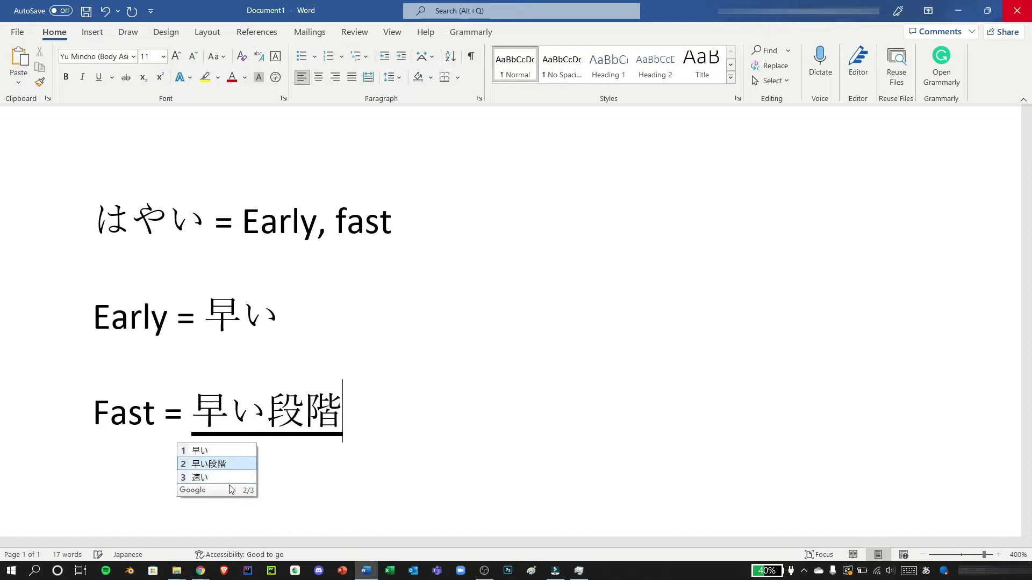
pyautogui.hotkey('shift', 'Tab')
pyautogui.press('Tab')
pyautogui.press('Tab')
pyautogui.press('Return')
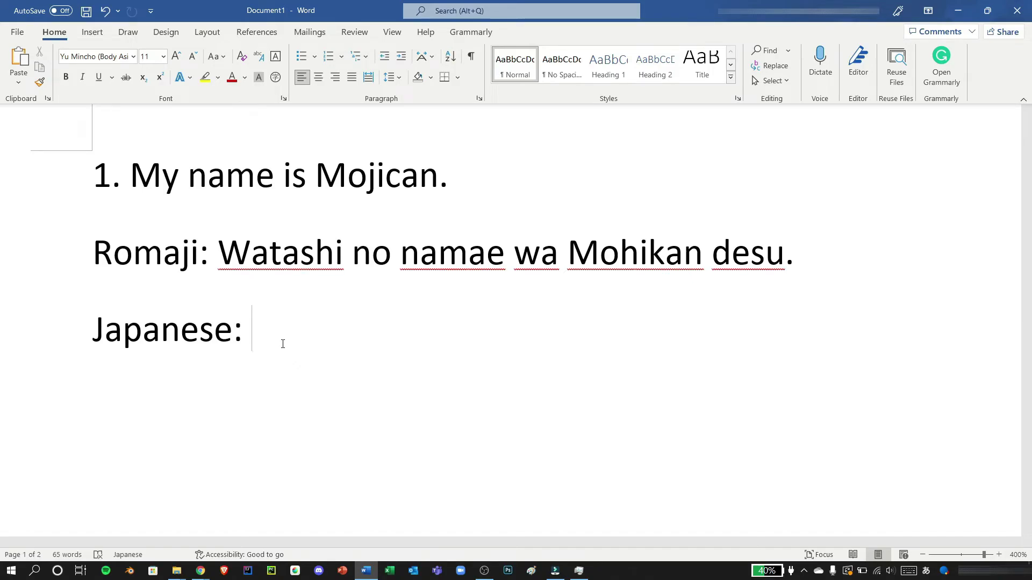
# Type 私の名前は on the Japanese line, converting わたしの and なまえ to kanji
pyautogui.write('watash')
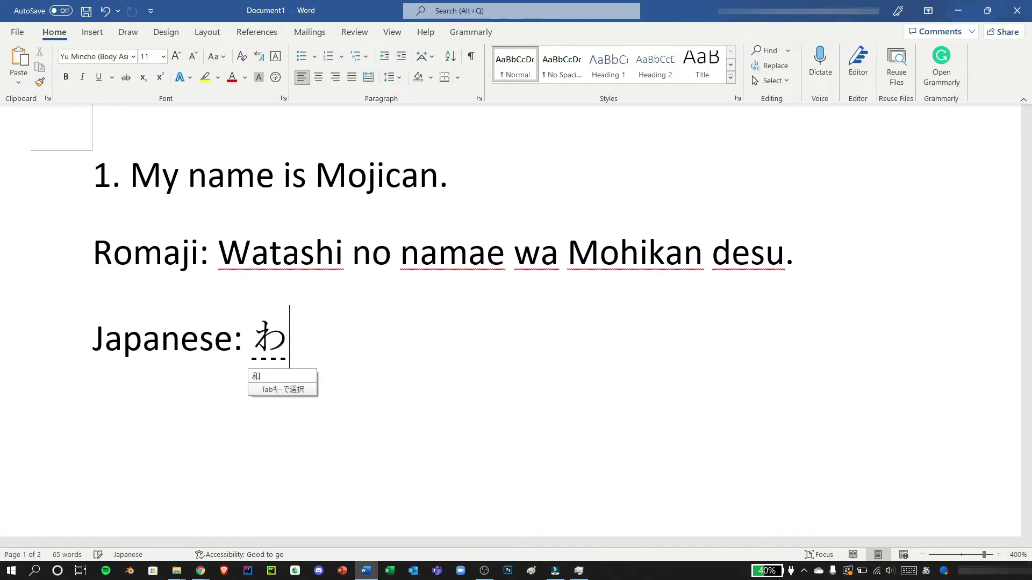
pyautogui.write('ino')
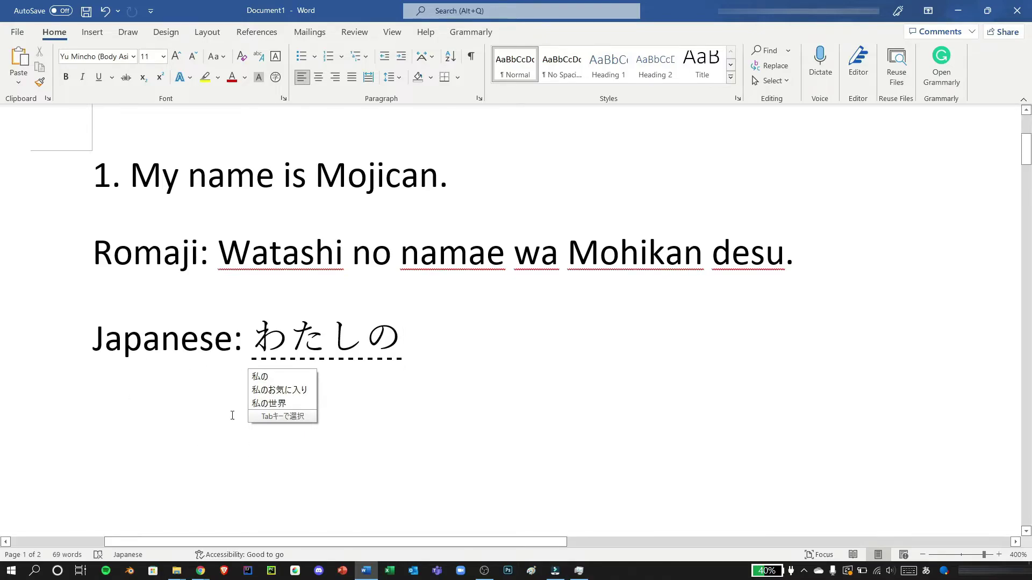
pyautogui.click(264, 381)
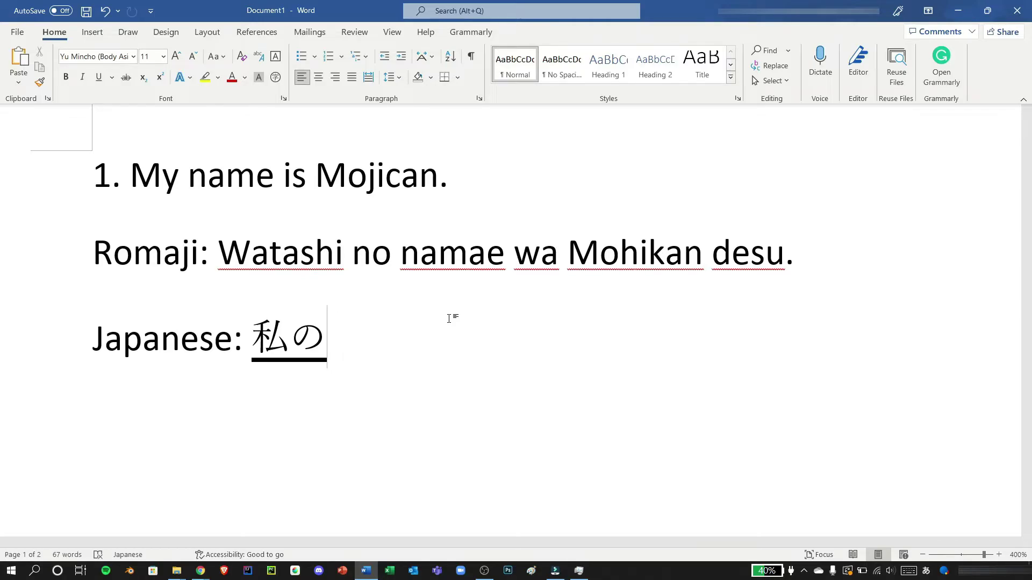
pyautogui.write('namae')
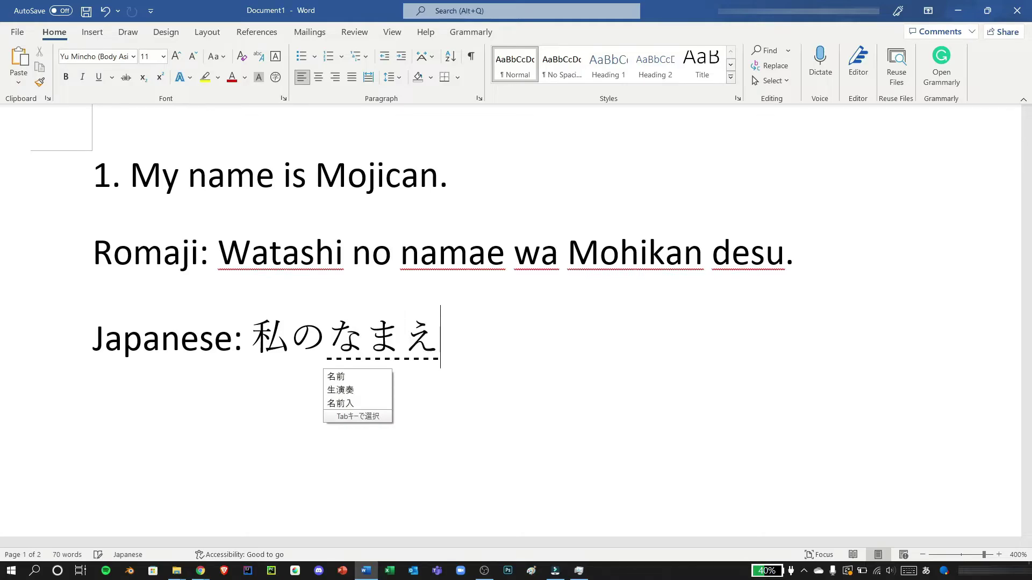
pyautogui.press('space')
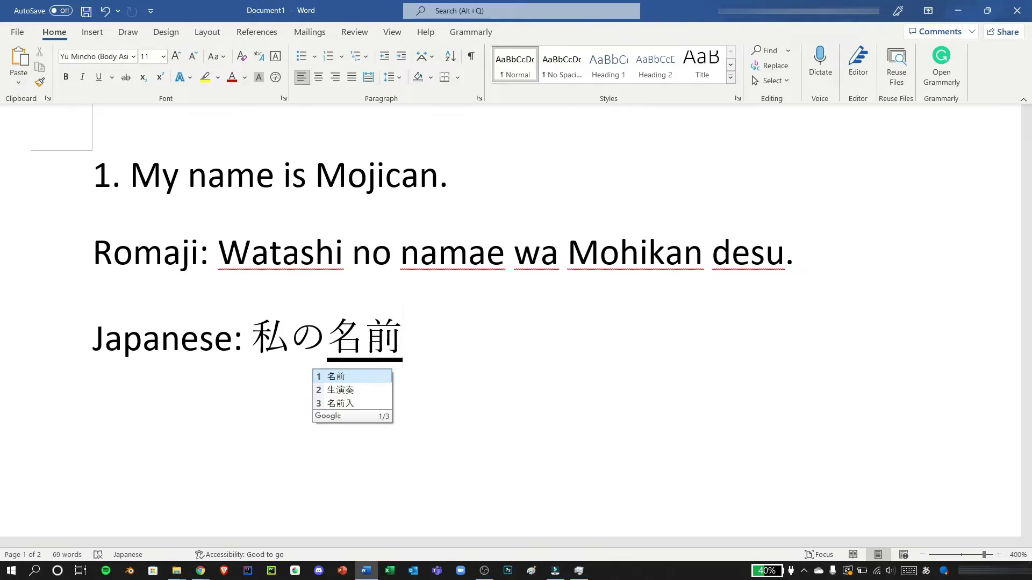
pyautogui.write('ha')
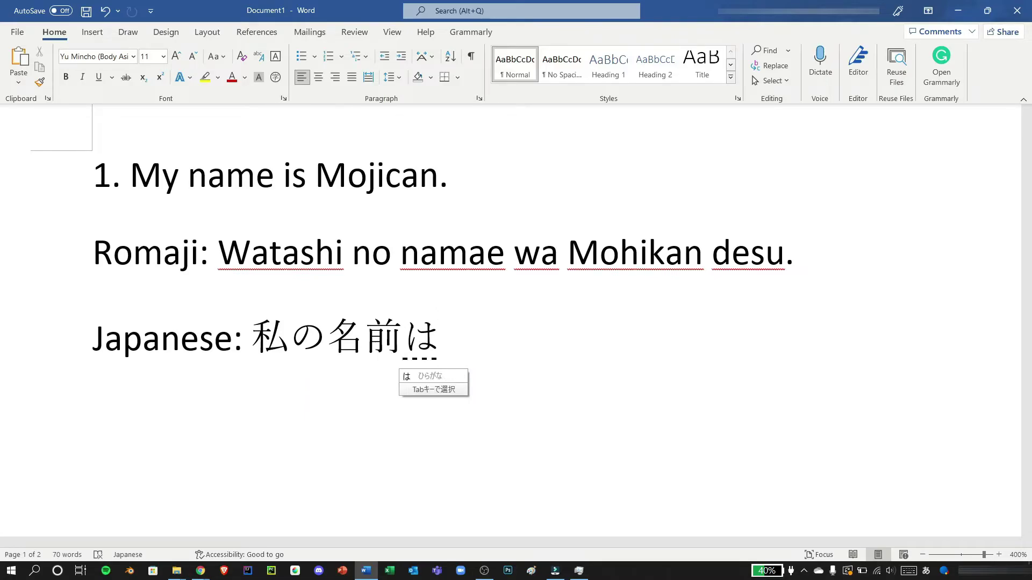
pyautogui.press('Return')
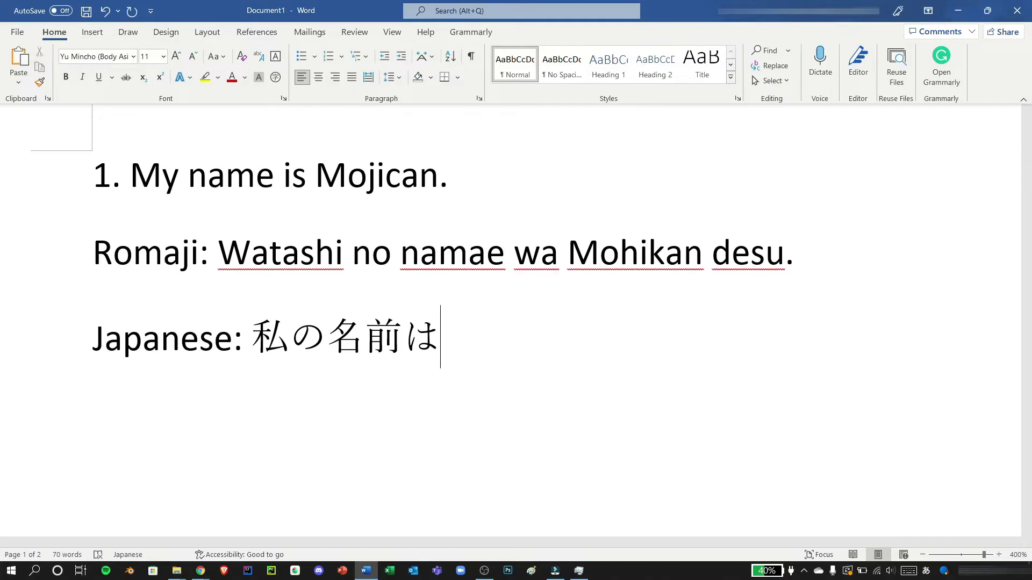
# Add モヒカン in katakana followed by です
pyautogui.write('mohi')
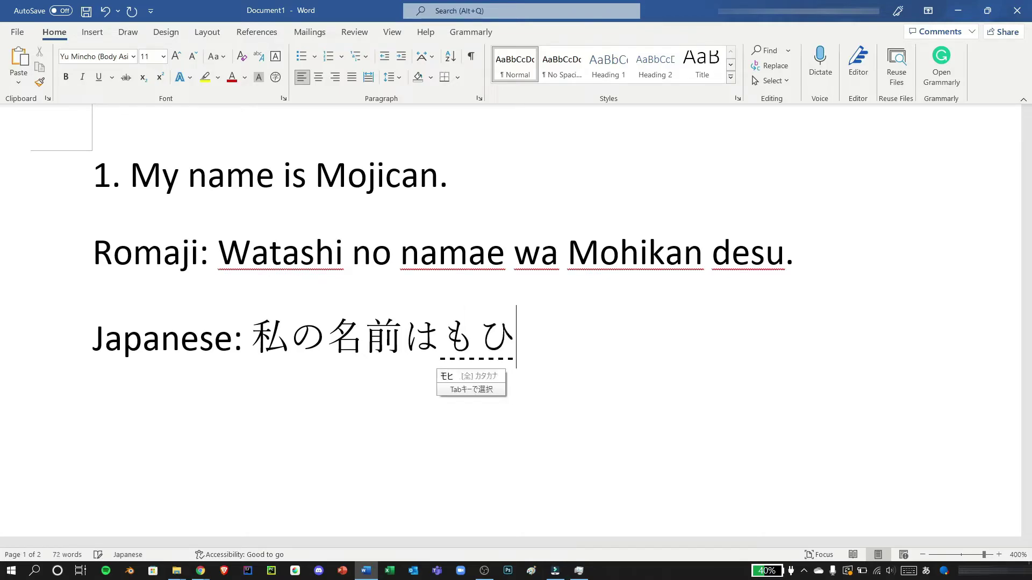
pyautogui.write('kan')
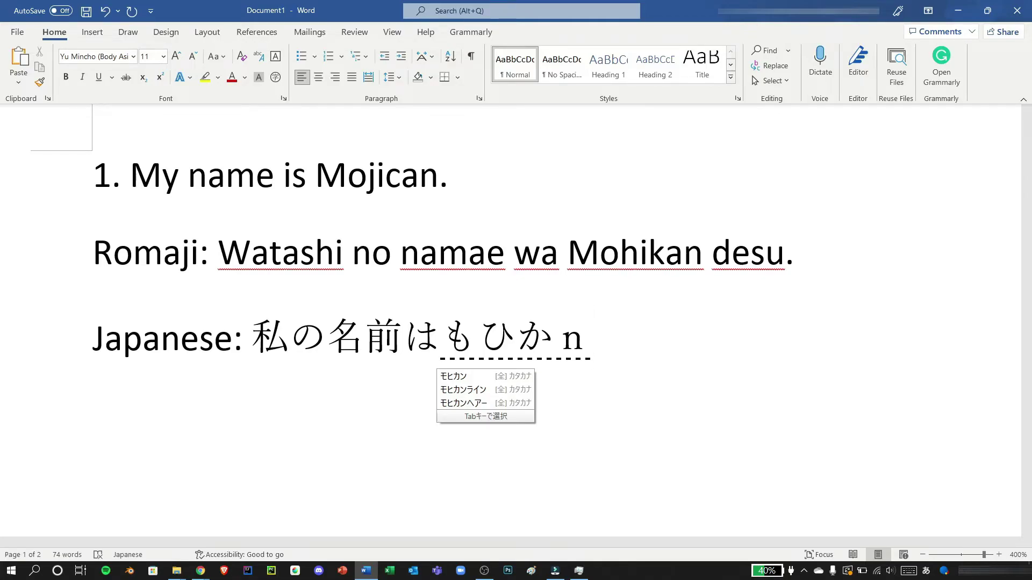
pyautogui.write('n')
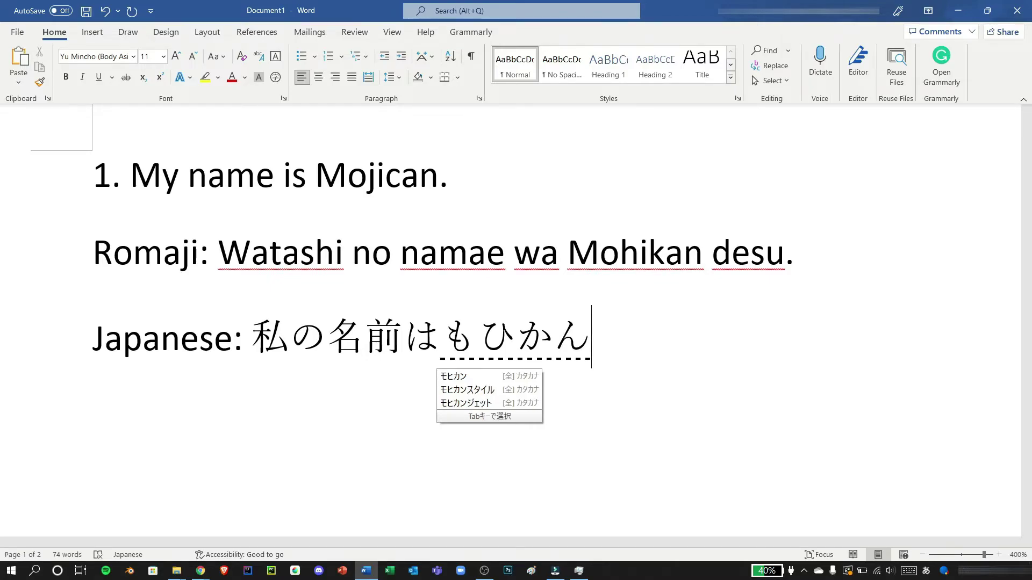
pyautogui.click(459, 380)
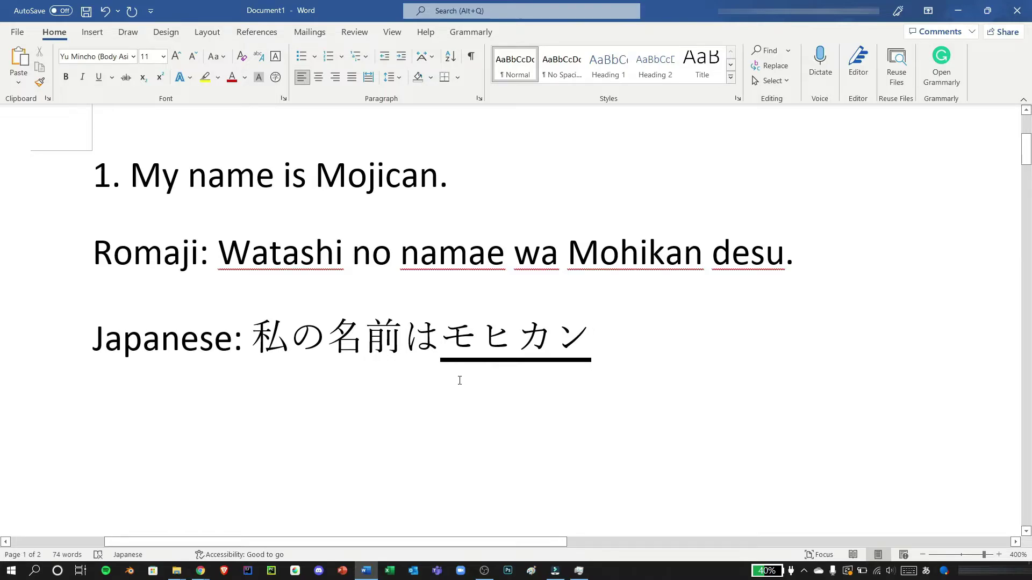
pyautogui.press('Return')
pyautogui.write('desu')
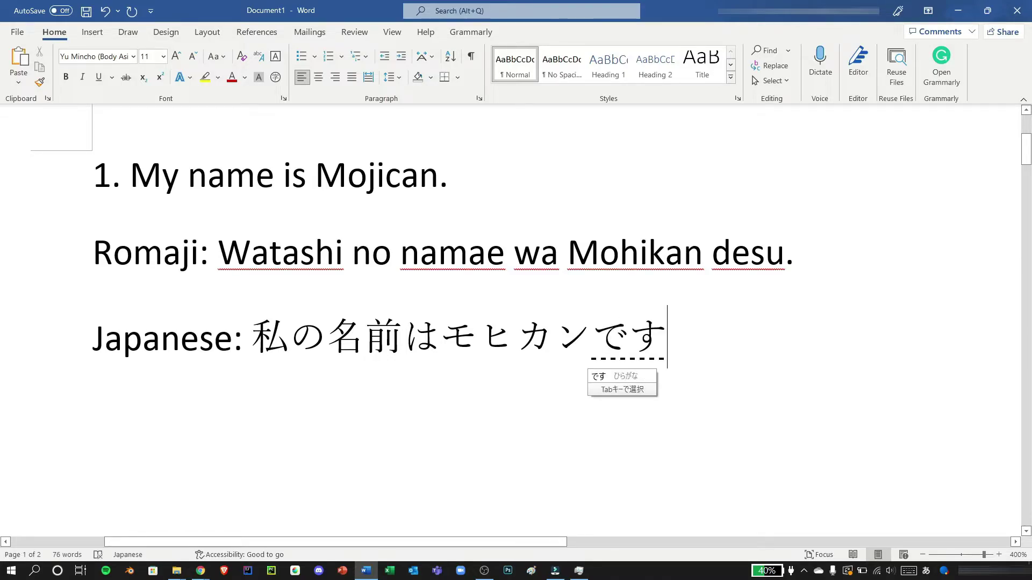
pyautogui.write('.')
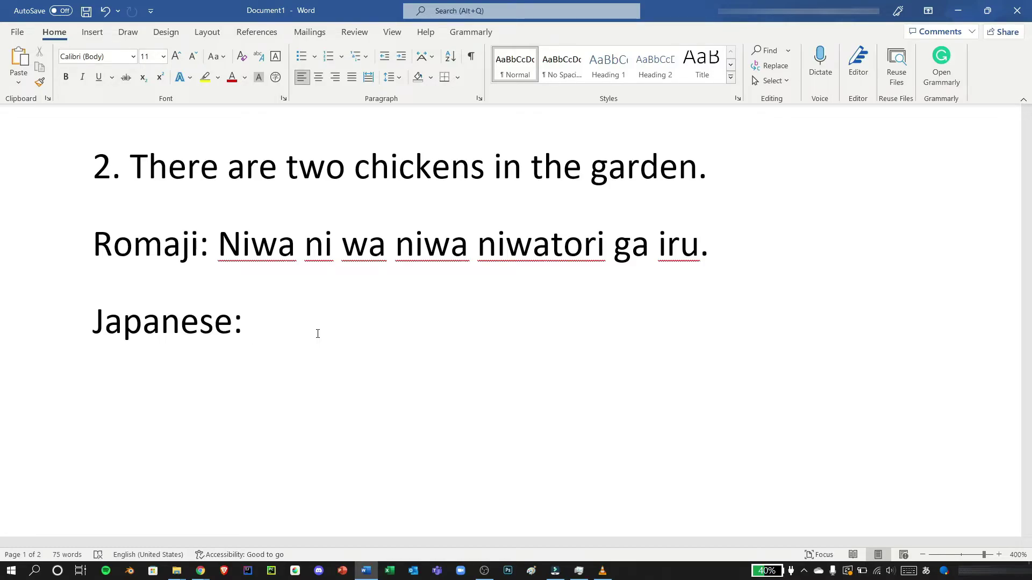
# Type 庭には二羽, choosing 庭 and the bird counter 二羽 from the candidates
pyautogui.write('niwa')
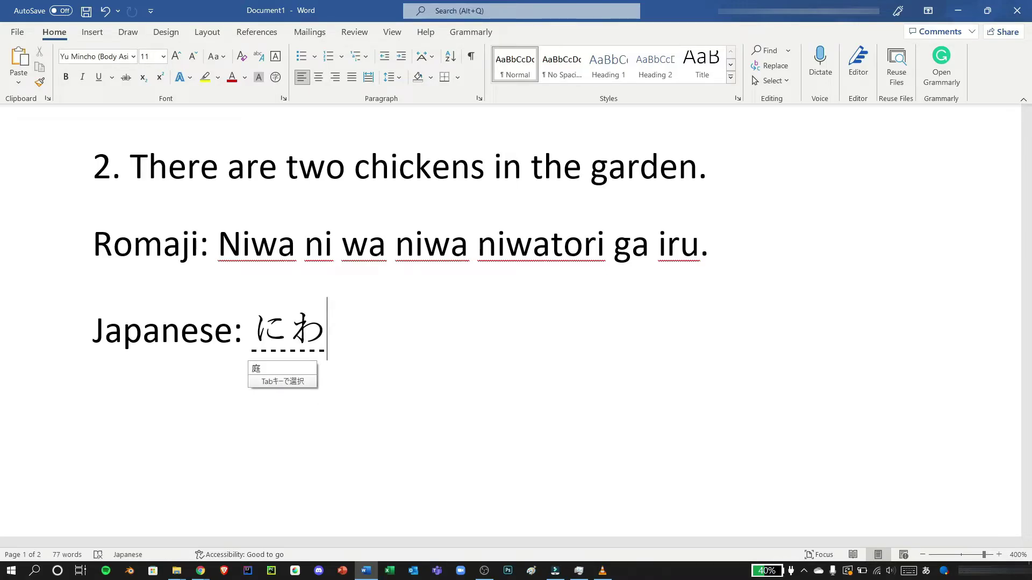
pyautogui.click(300, 368)
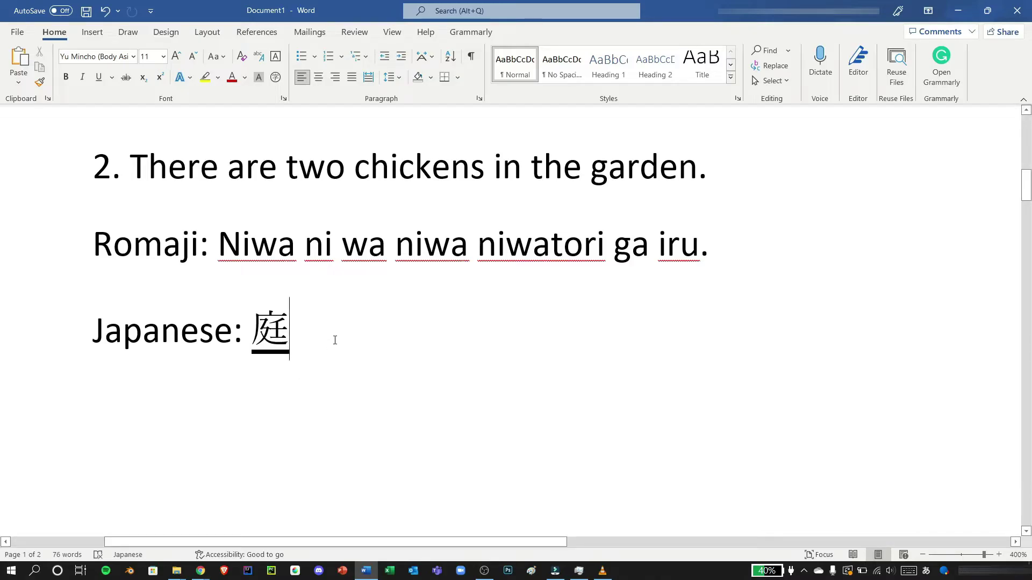
pyautogui.write('nih')
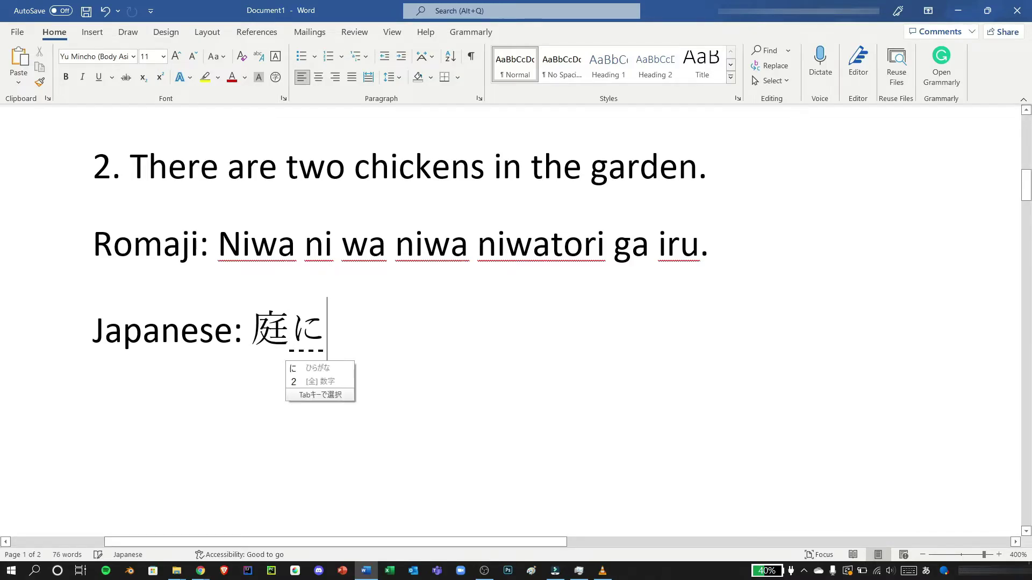
pyautogui.write('a')
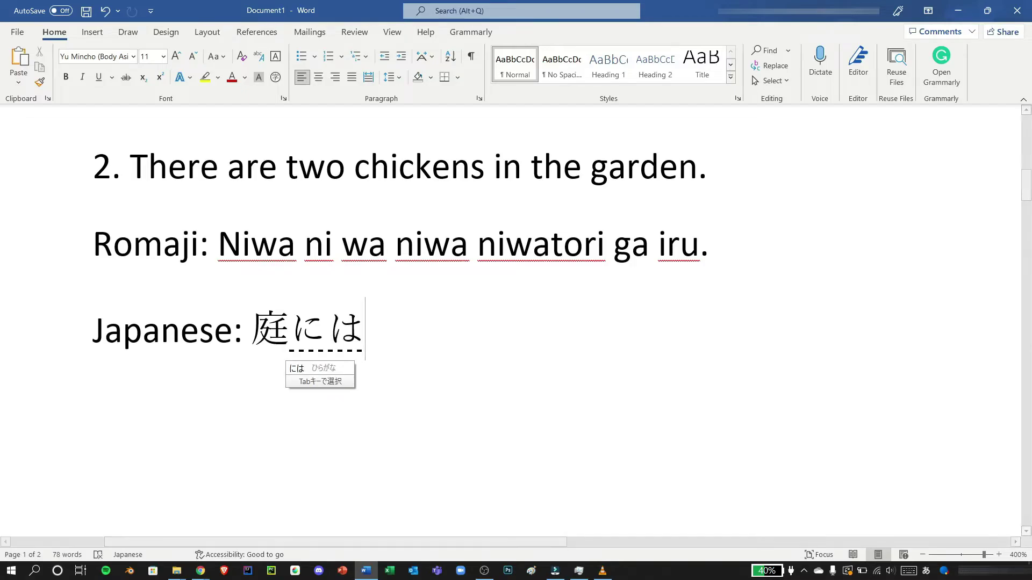
pyautogui.press('Return')
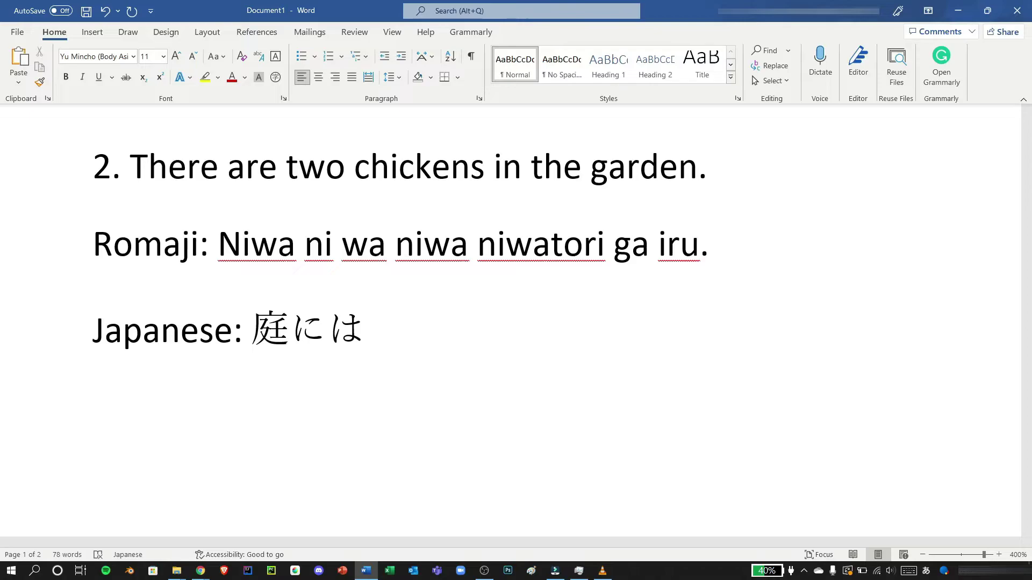
pyautogui.write('niwa')
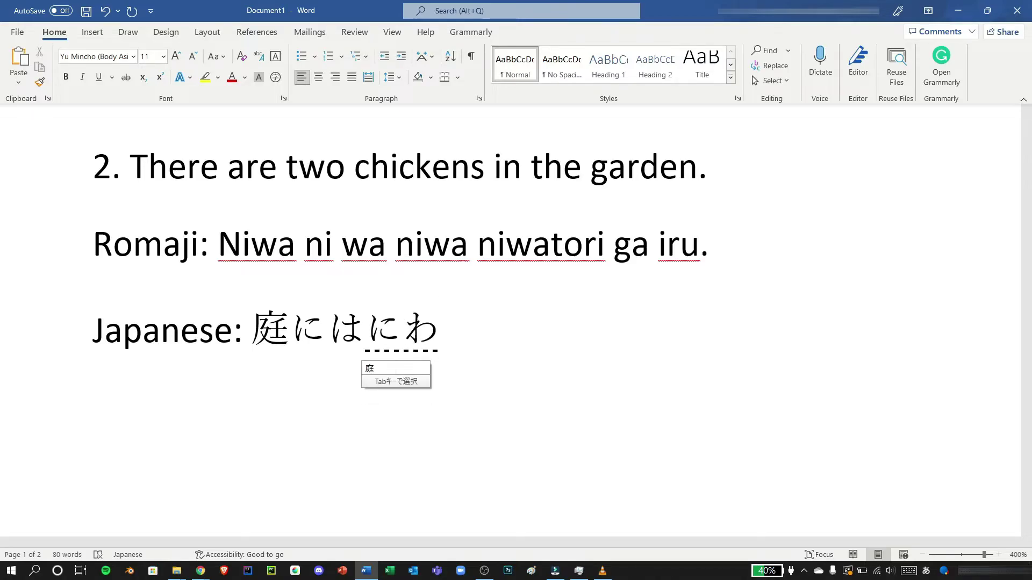
pyautogui.press('space')
pyautogui.press('space')
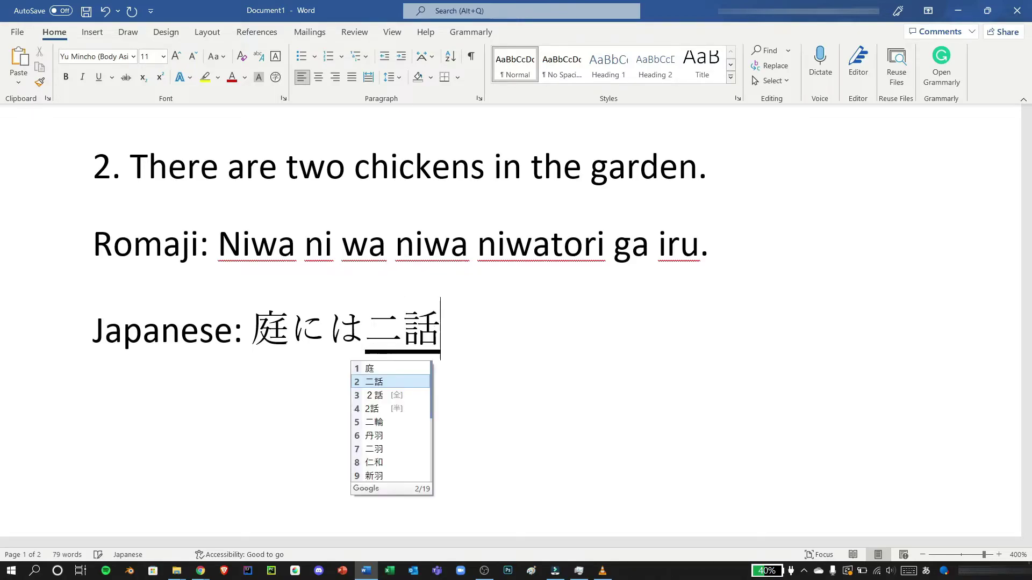
pyautogui.press('space')
pyautogui.press('space')
pyautogui.press('space')
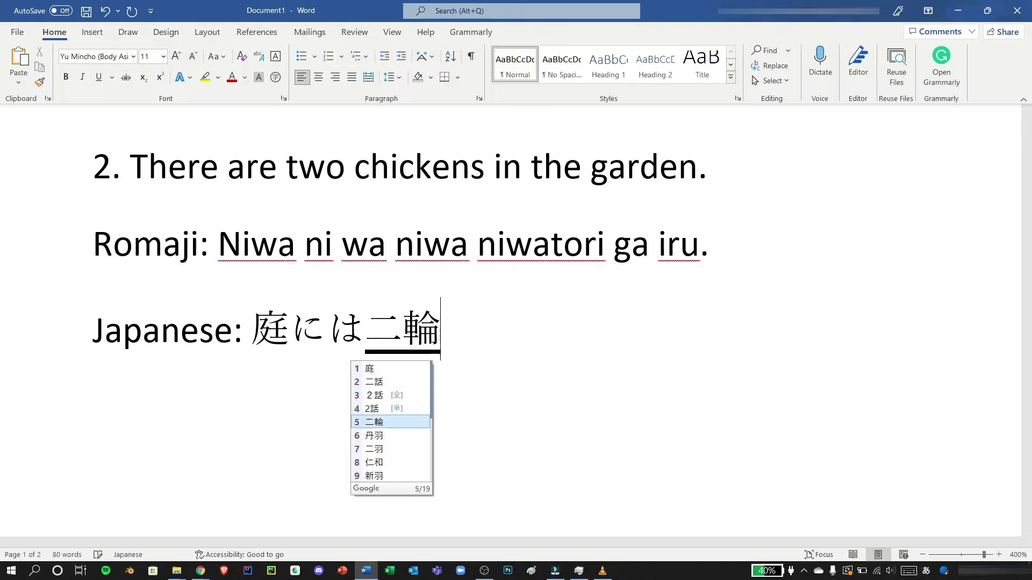
pyautogui.click(387, 449)
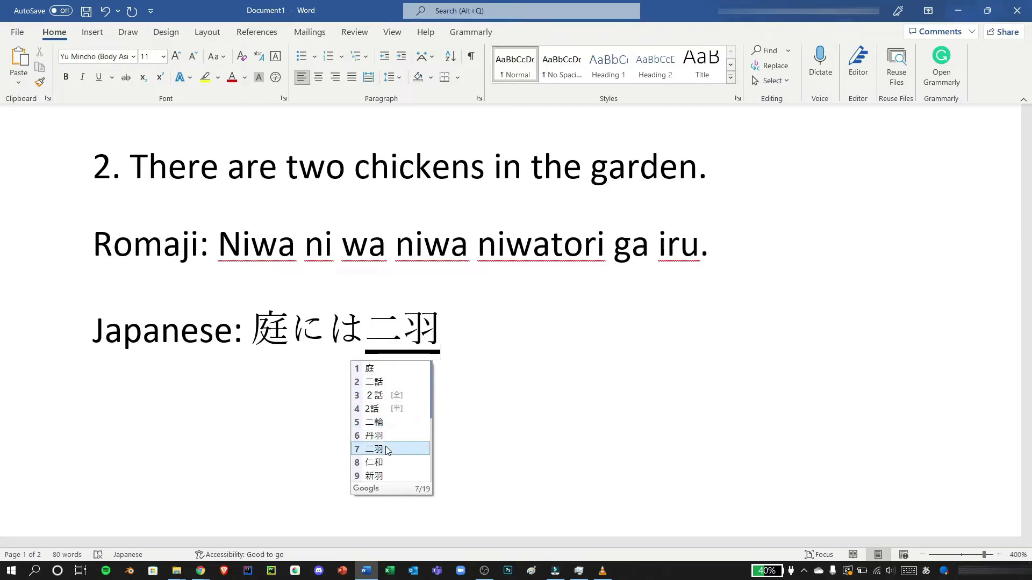
pyautogui.press('Return')
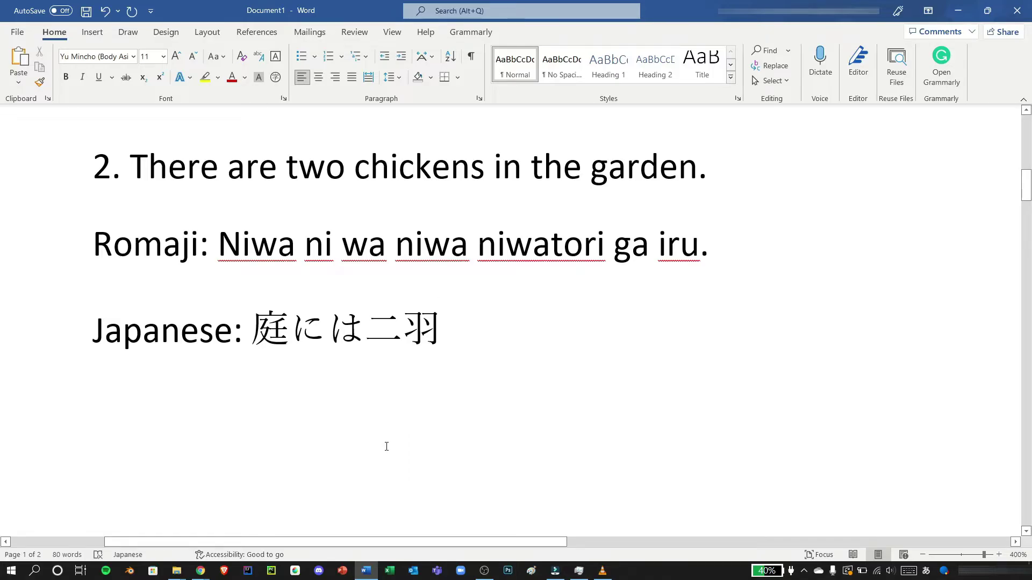
# Finish the line with 鶏がいる。, correcting a typo in がいる
pyautogui.write('niwator')
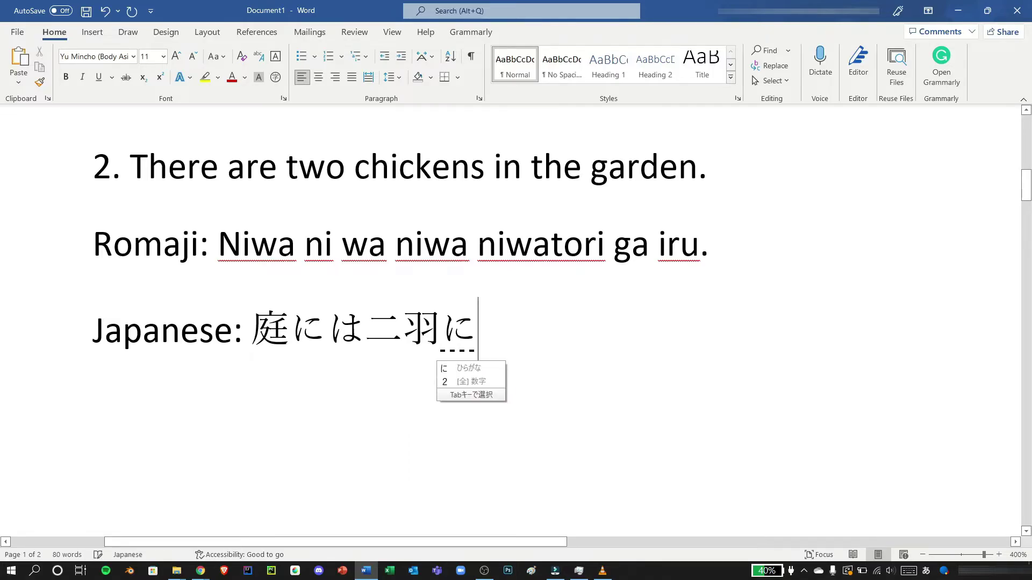
pyautogui.write('i')
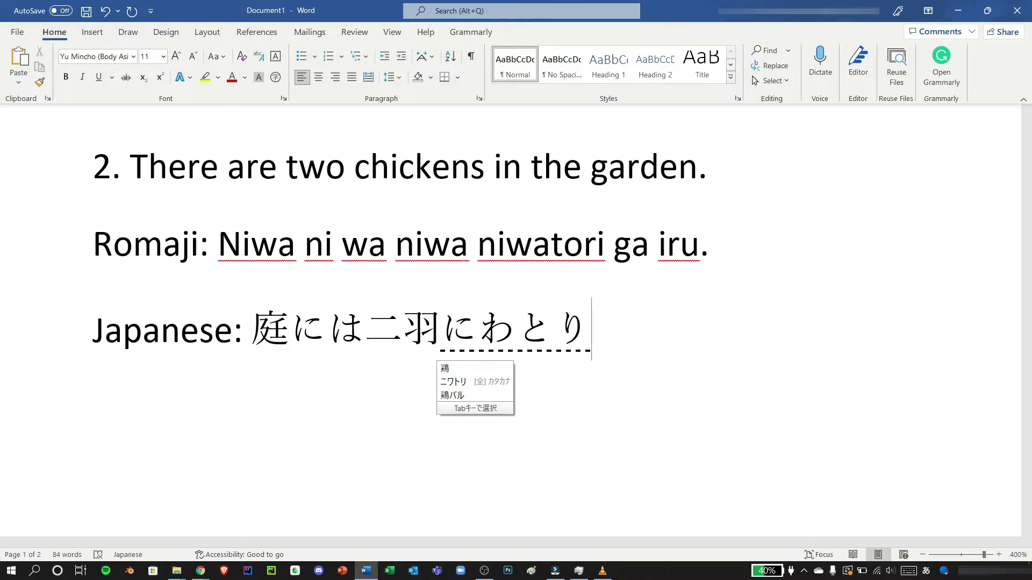
pyautogui.click(472, 369)
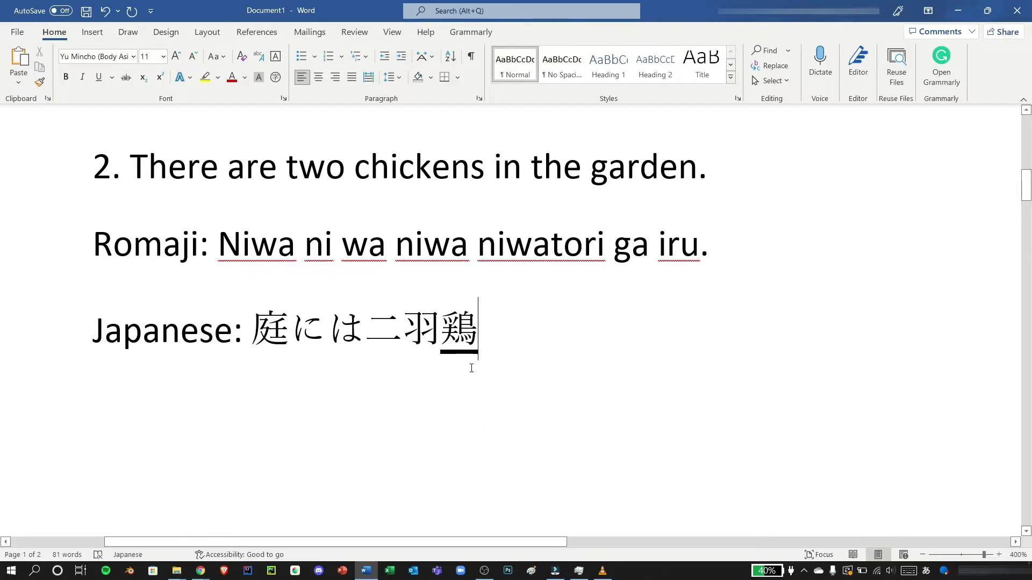
pyautogui.write('ga')
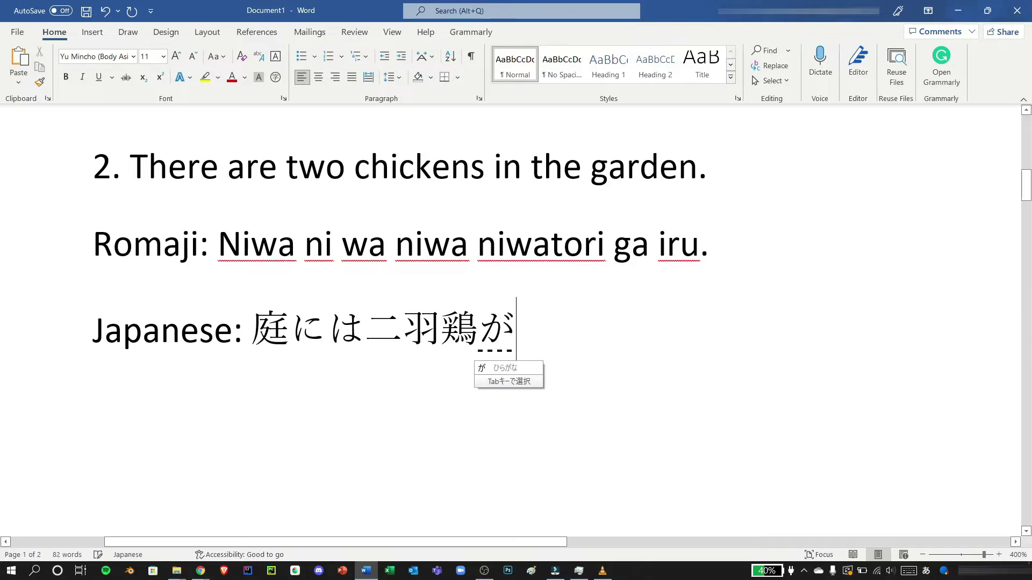
pyautogui.write('irsu')
pyautogui.press('BackSpace')
pyautogui.press('BackSpace')
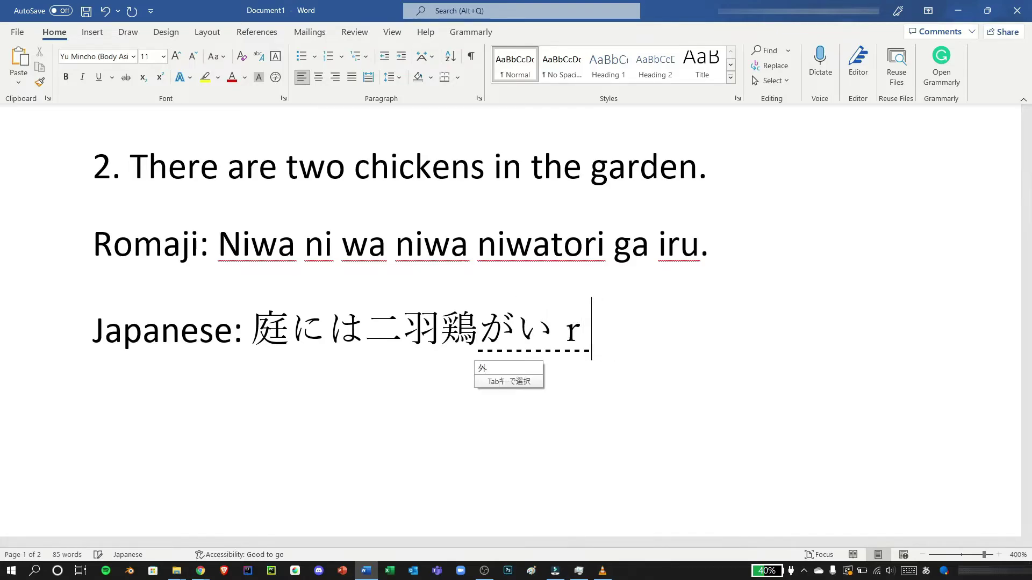
pyautogui.write('ru')
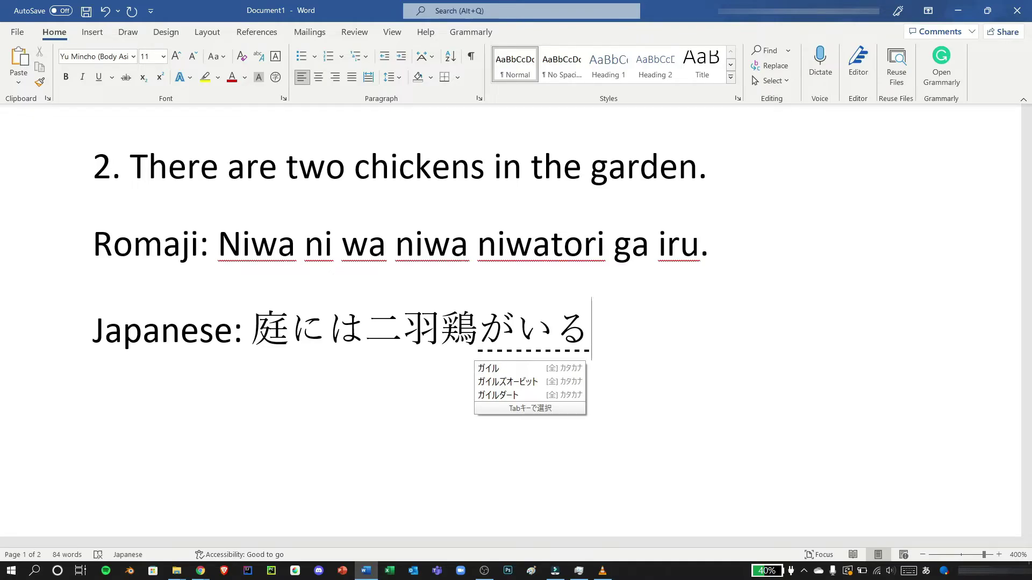
pyautogui.write('.')
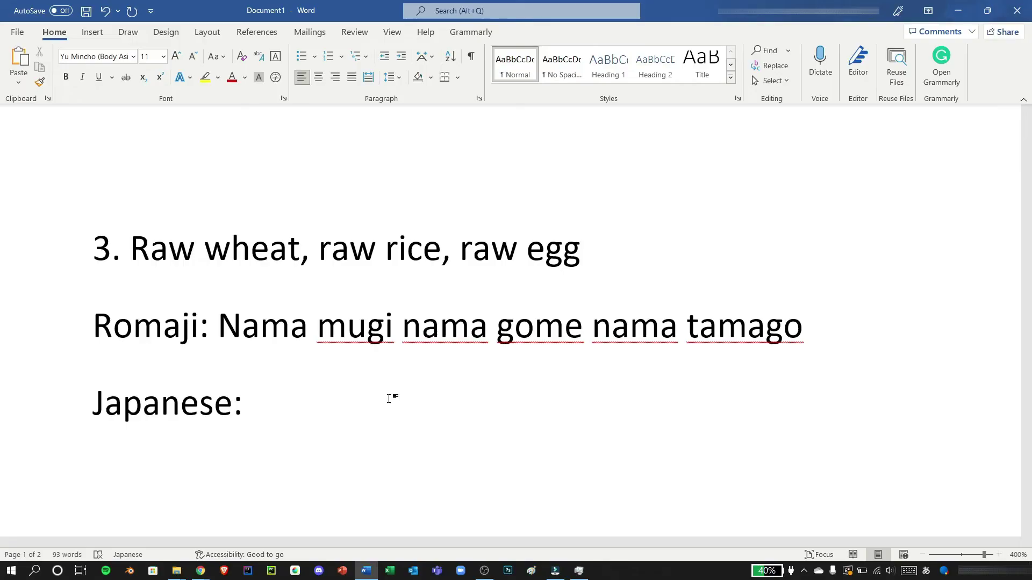
# Type 生麦生米生卵。 by converting なまむぎ, なまごめ and なまたまご, then select the phrase
pyautogui.write('namamugi')
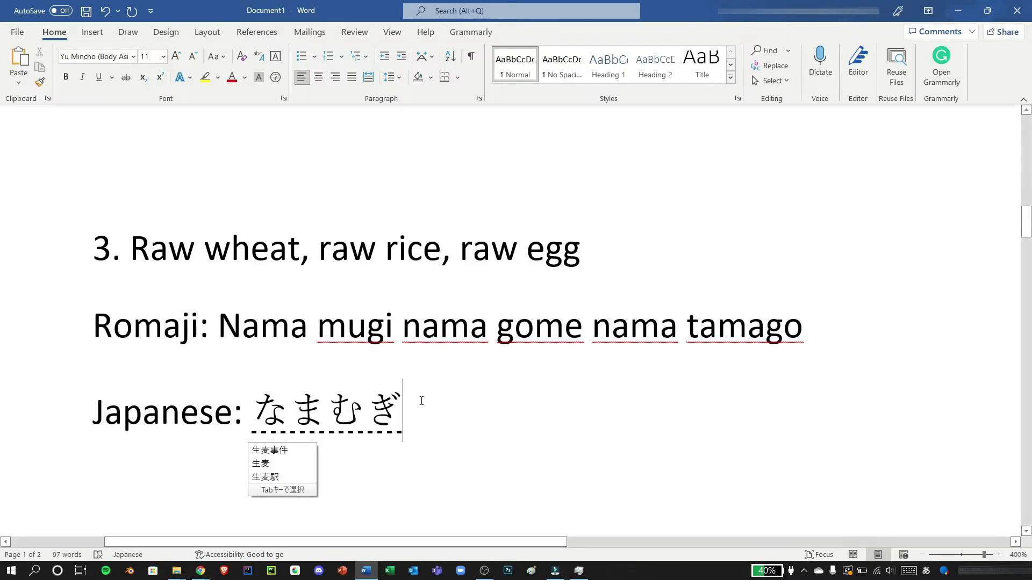
pyautogui.press('space')
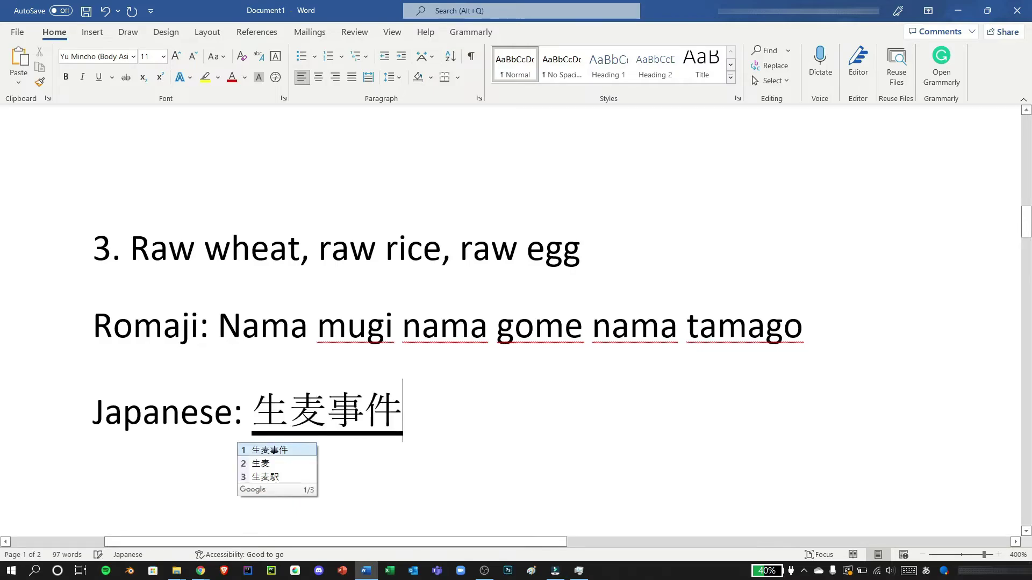
pyautogui.press('space')
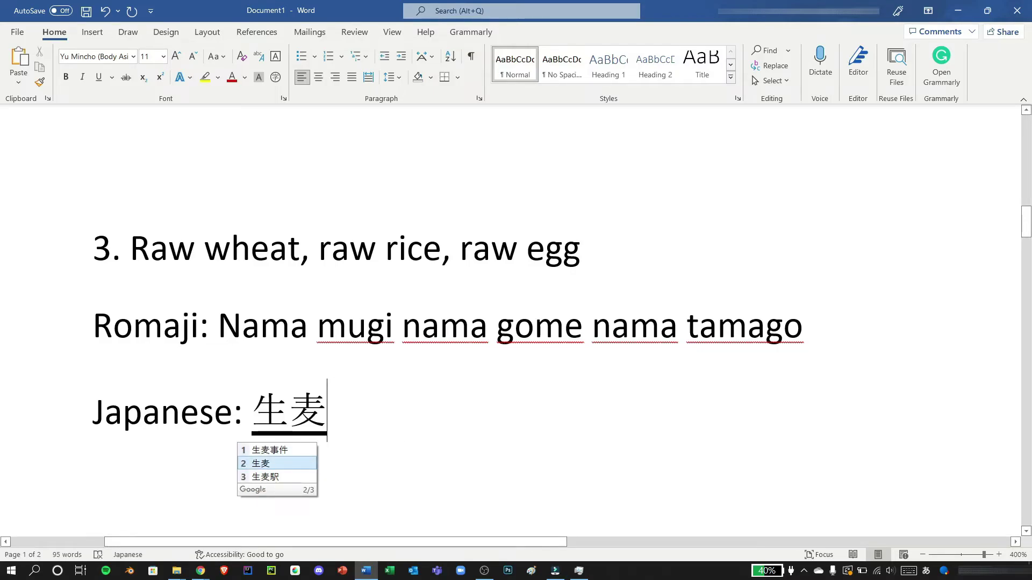
pyautogui.write('namagome')
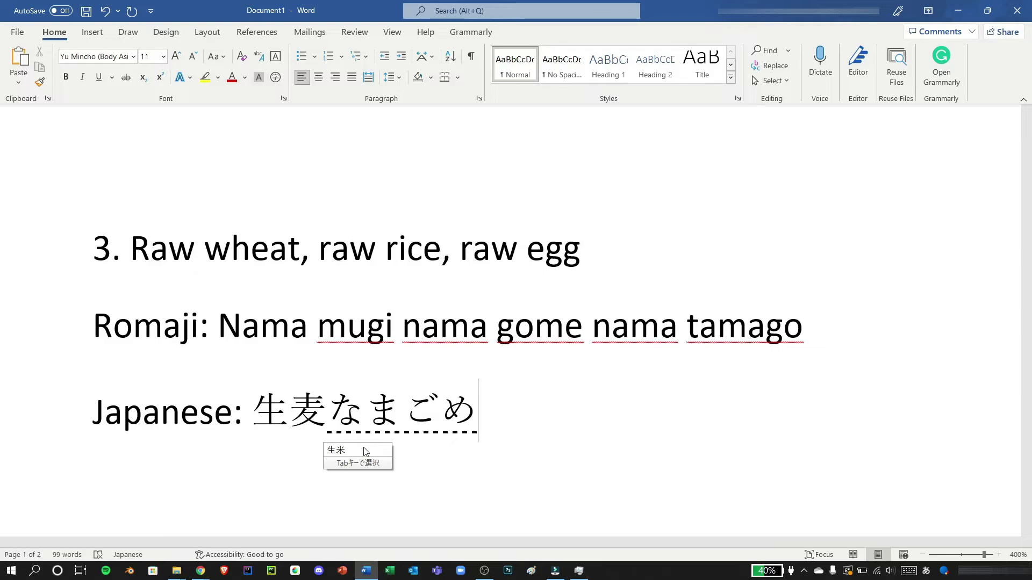
pyautogui.press('Tab')
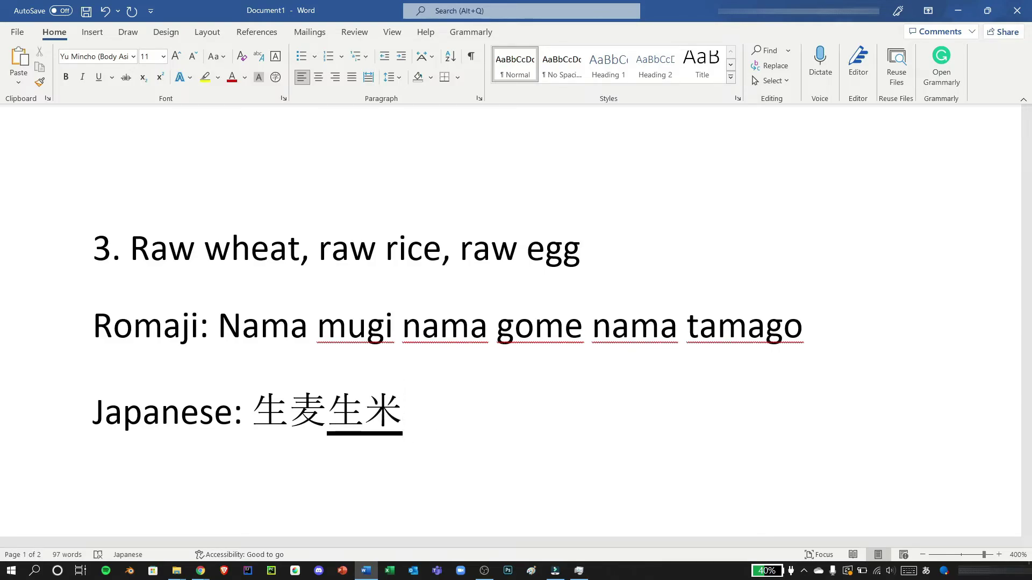
pyautogui.write('namata')
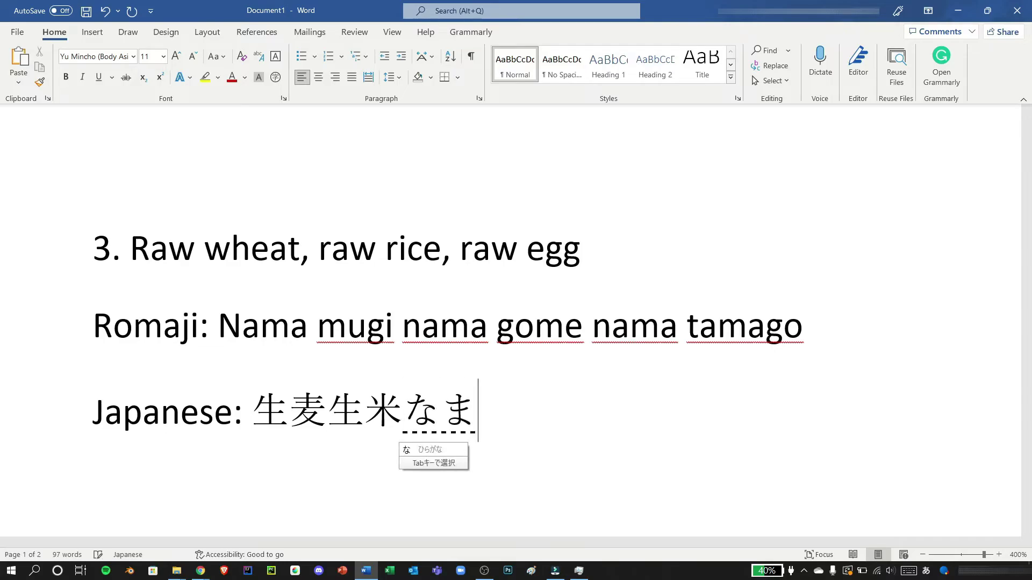
pyautogui.write('mago')
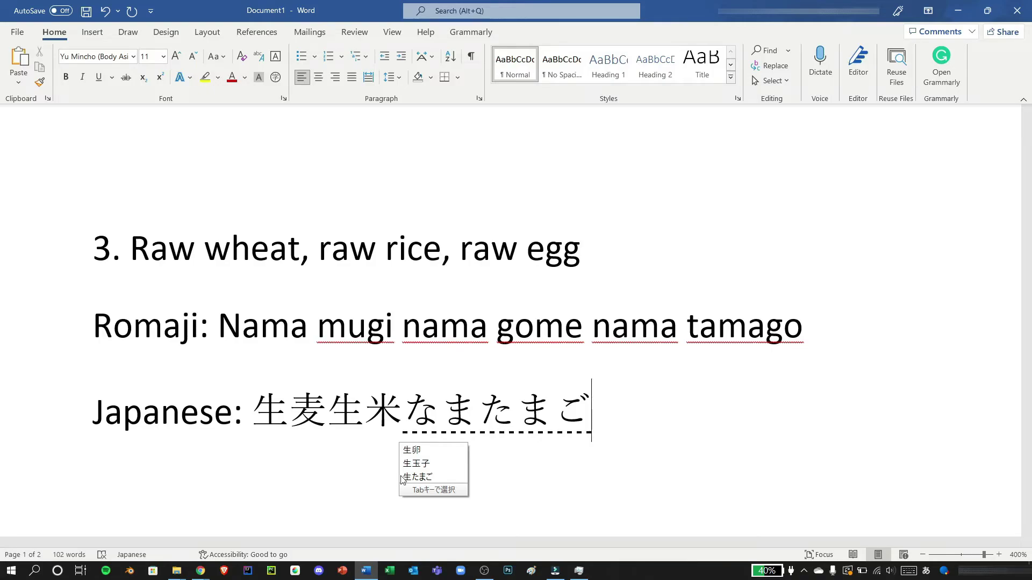
pyautogui.click(415, 451)
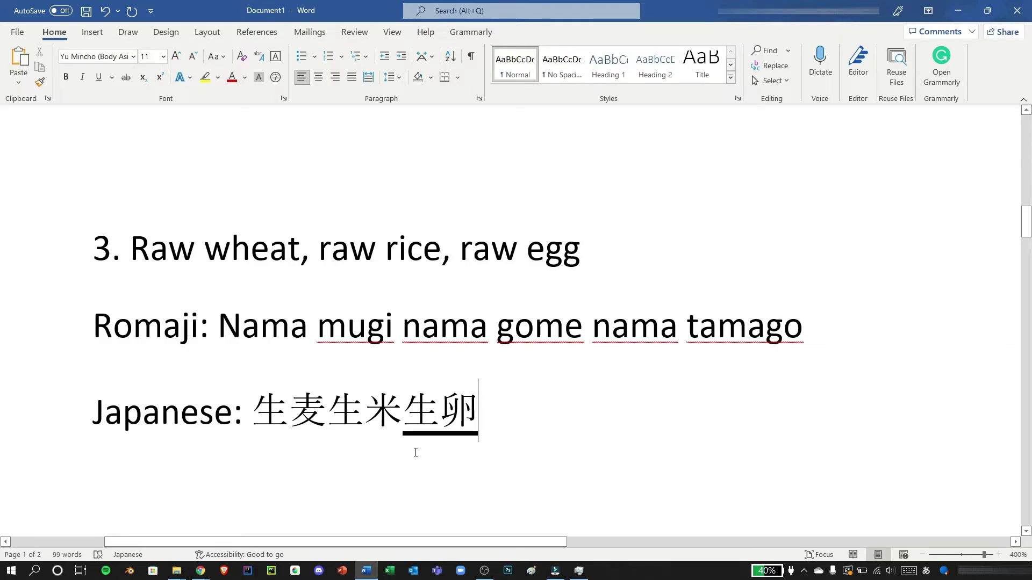
pyautogui.press('Return')
pyautogui.write('.')
pyautogui.press('Return')
pyautogui.moveTo(253, 411); pyautogui.dragTo(477, 411)
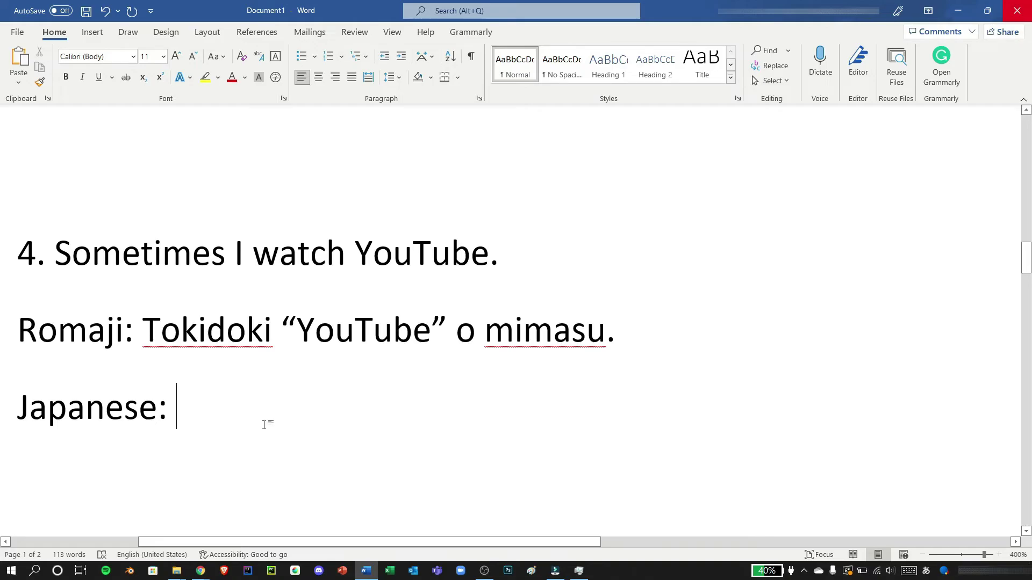
# Type 時々 from tokidoki followed by YouTube kept in English letters
pyautogui.write('tokidoki')
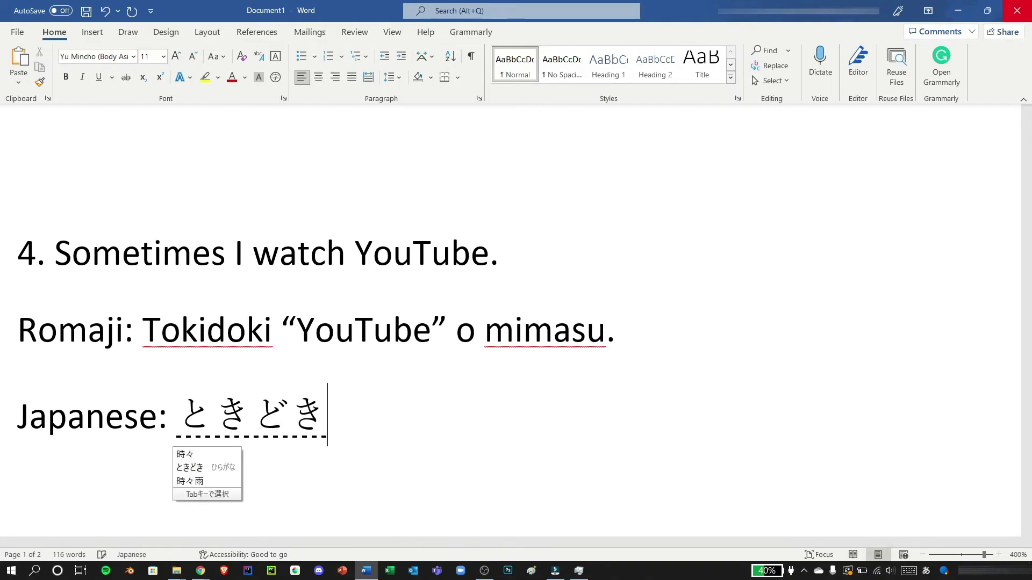
pyautogui.press('space')
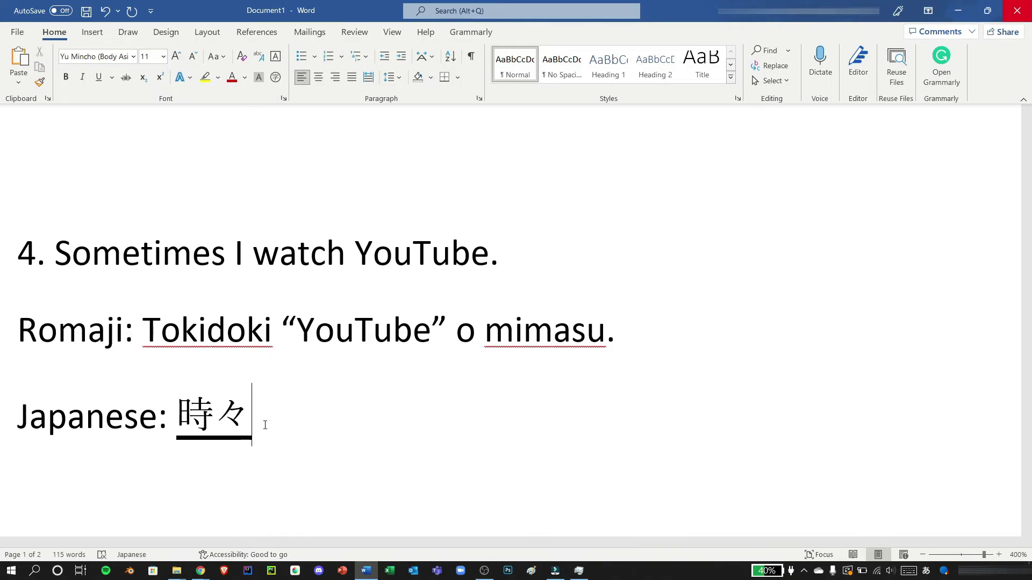
pyautogui.write('Y')
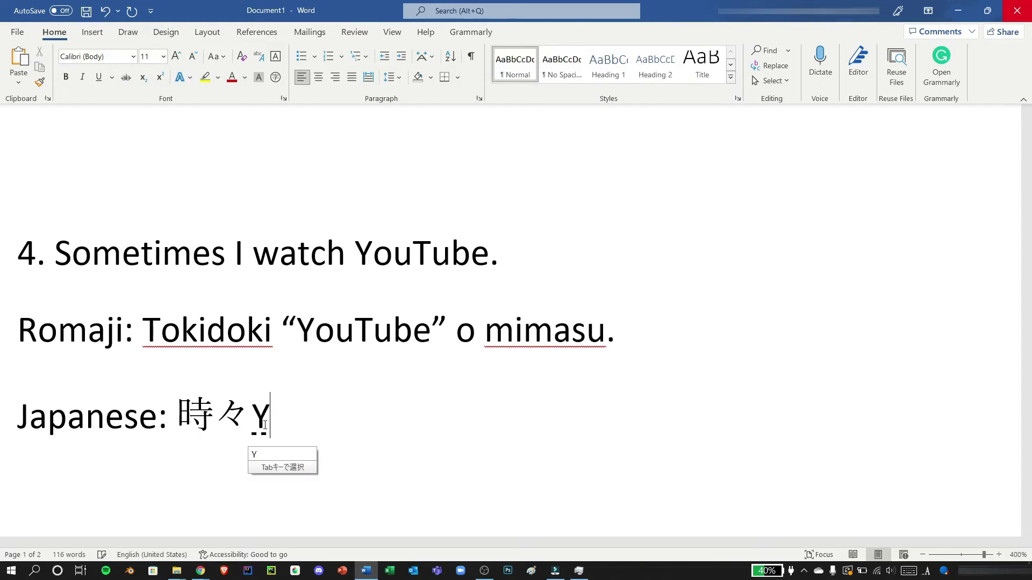
pyautogui.write('ou')
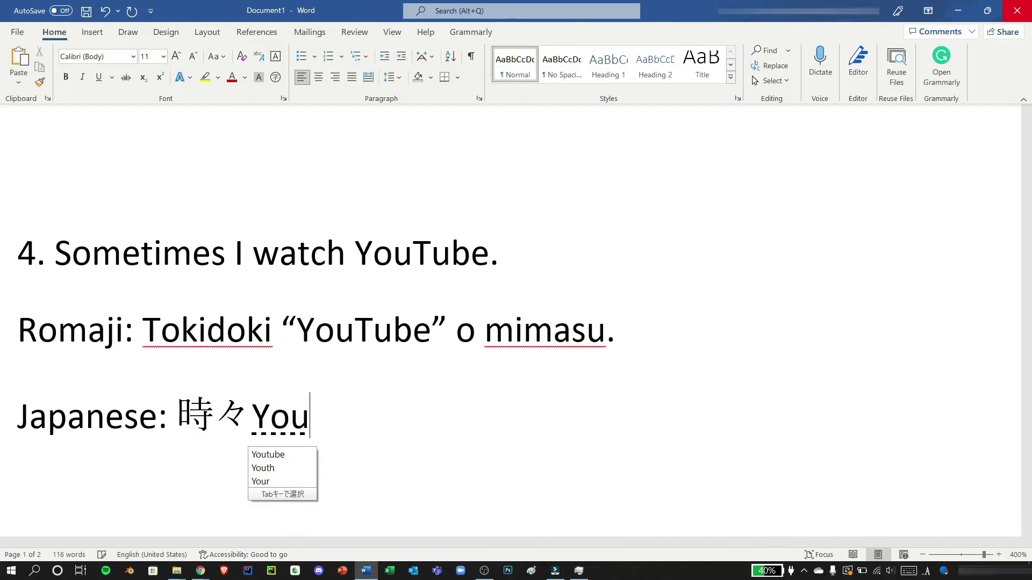
pyautogui.write('lksdjfklsdjfl')
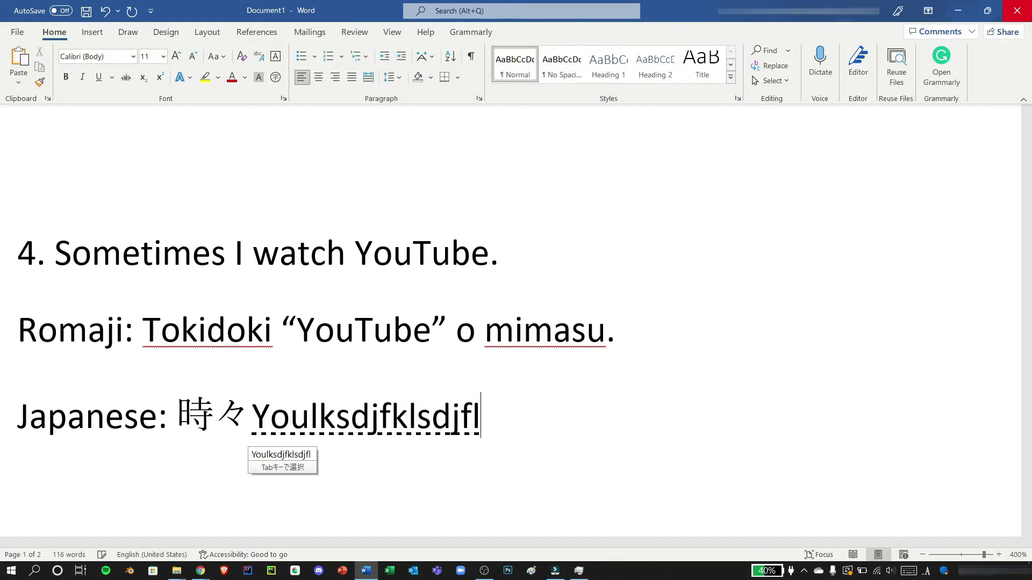
pyautogui.press('BackSpace')
pyautogui.press('BackSpace')
pyautogui.press('BackSpace')
pyautogui.press('BackSpace')
pyautogui.press('BackSpace')
pyautogui.press('BackSpace')
pyautogui.press('BackSpace')
pyautogui.press('BackSpace')
pyautogui.press('BackSpace')
pyautogui.press('BackSpace')
pyautogui.press('BackSpace')
pyautogui.press('BackSpace')
pyautogui.press('BackSpace')
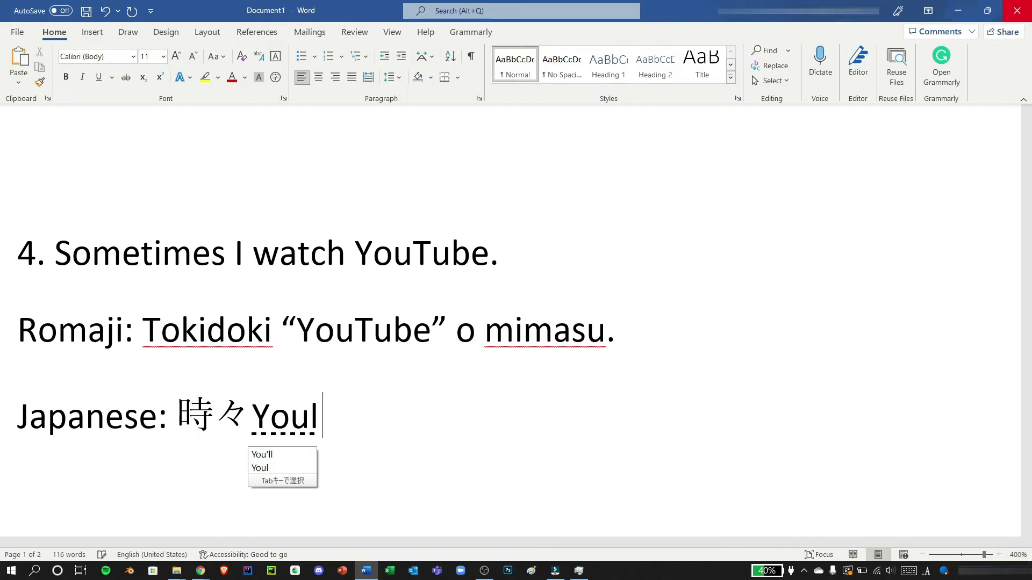
pyautogui.write('Tube')
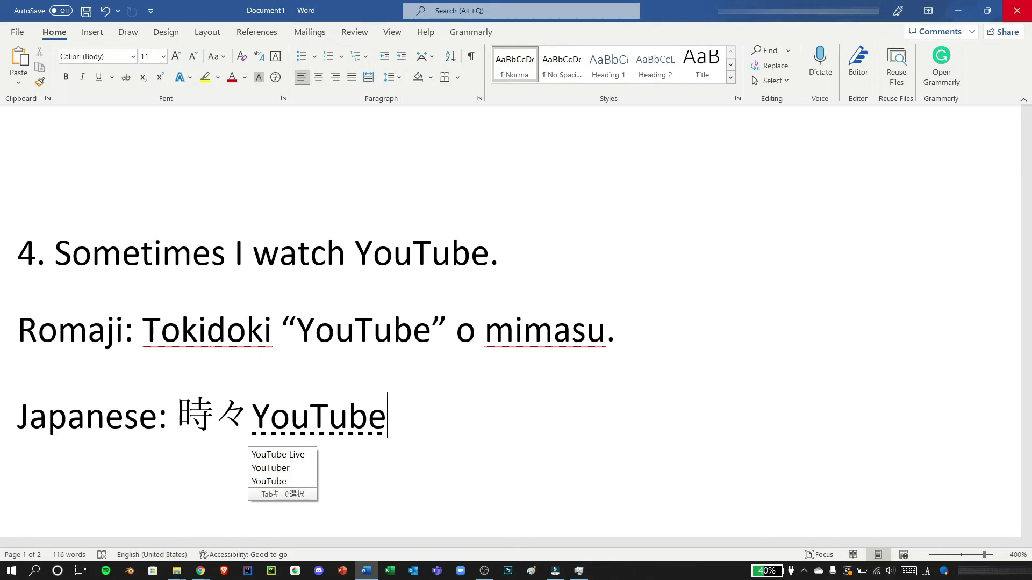
pyautogui.press('Return')
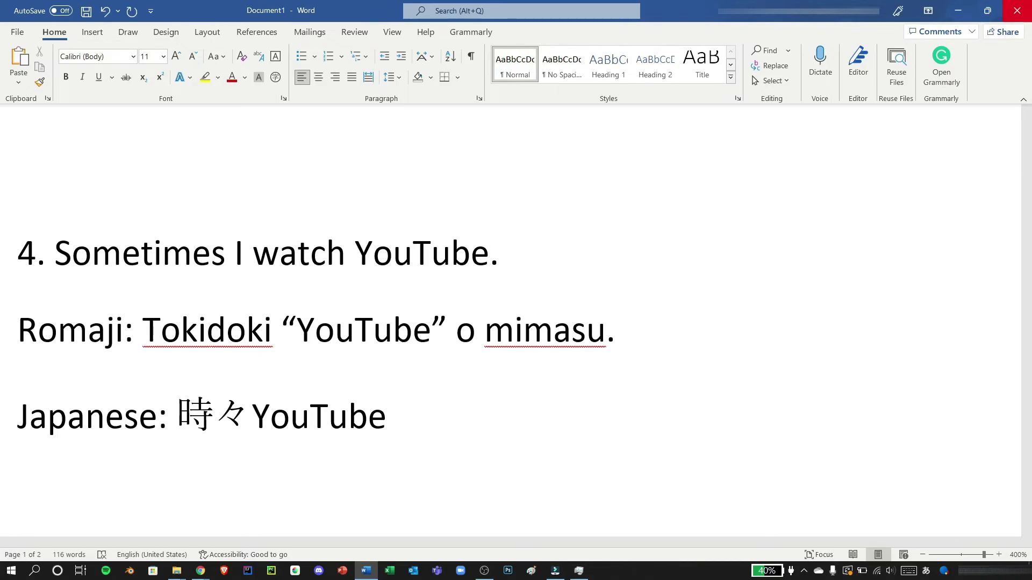
# Add を見ます。 converted from womimasu to finish sentence 4's line
pyautogui.write('womima')
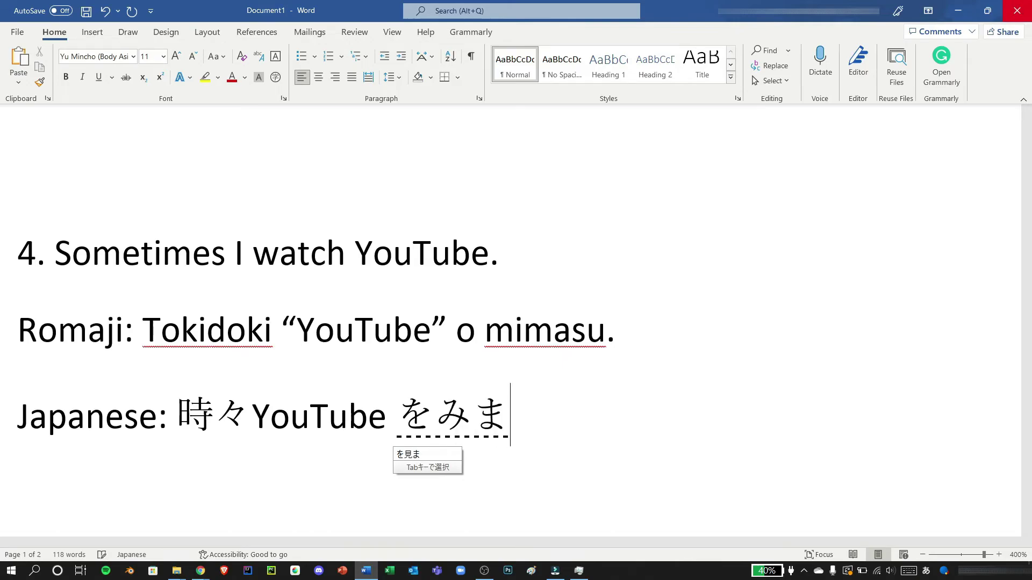
pyautogui.write('su')
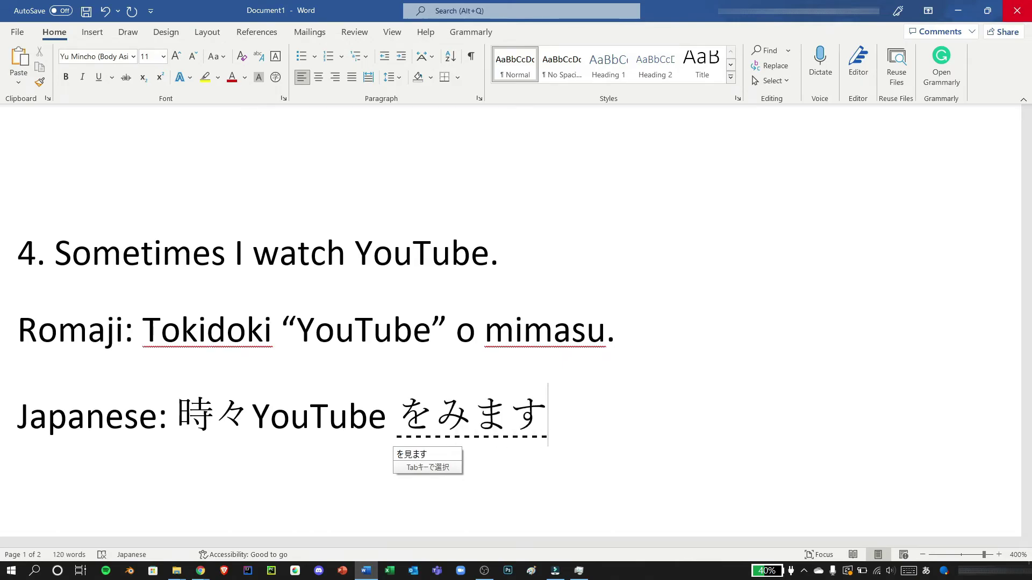
pyautogui.press('space')
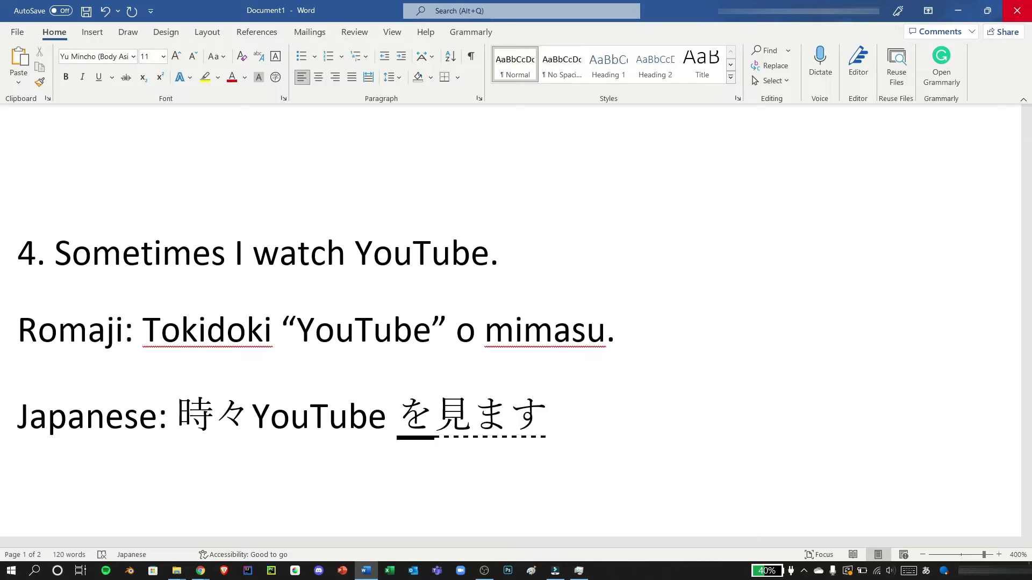
pyautogui.write('.')
pyautogui.press('Return')
# Type 時々 then youtube in direct English input, toggling the IME with Alt+`
pyautogui.write('tokidoki')
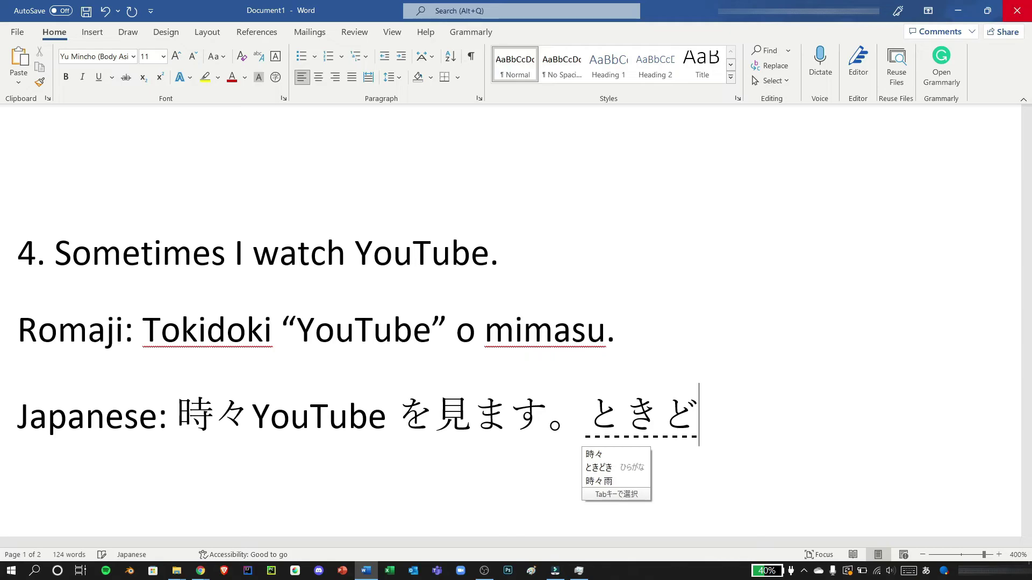
pyautogui.press('space')
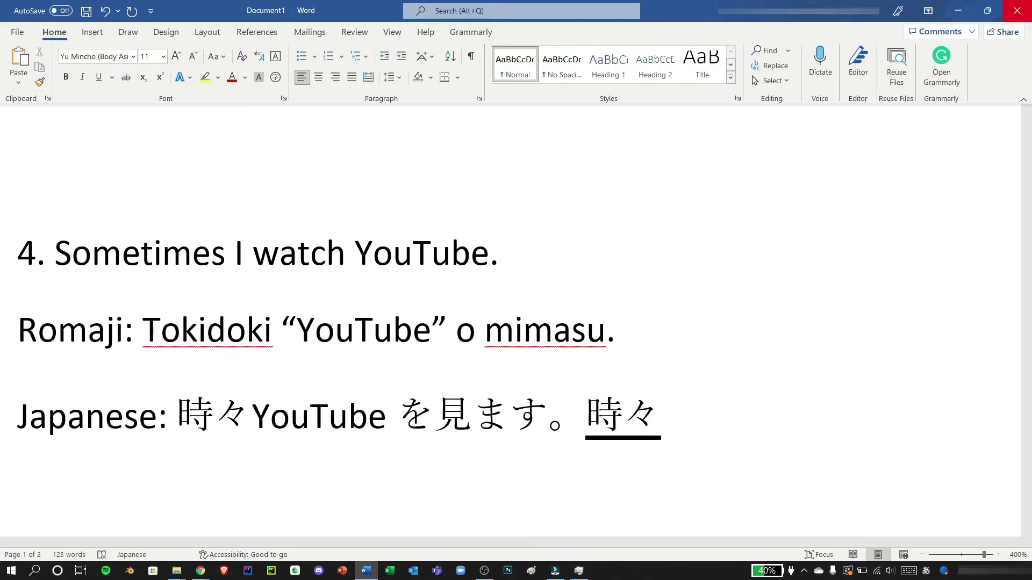
pyautogui.press('Return')
pyautogui.press('alt')
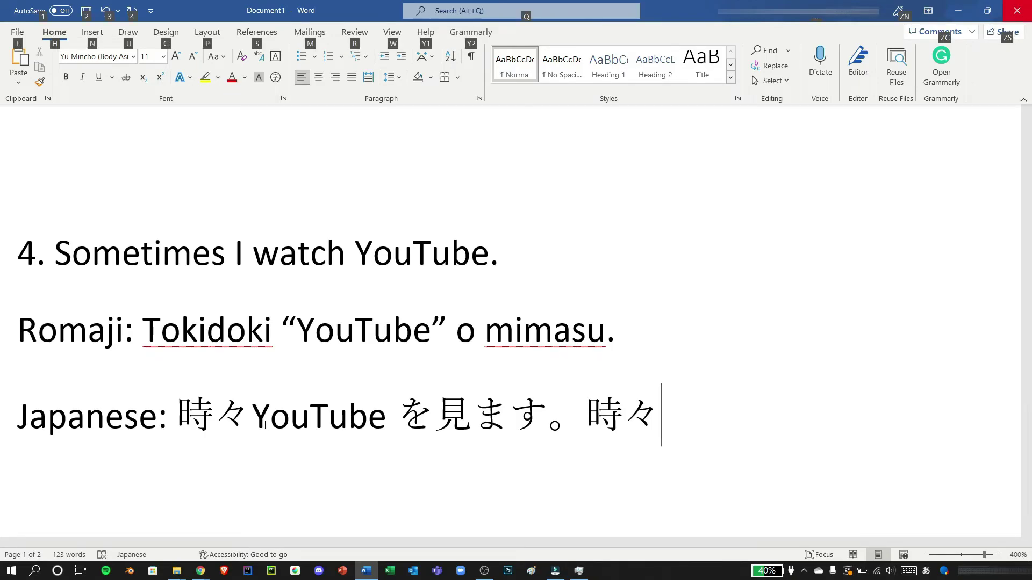
pyautogui.hotkey('alt', '`')
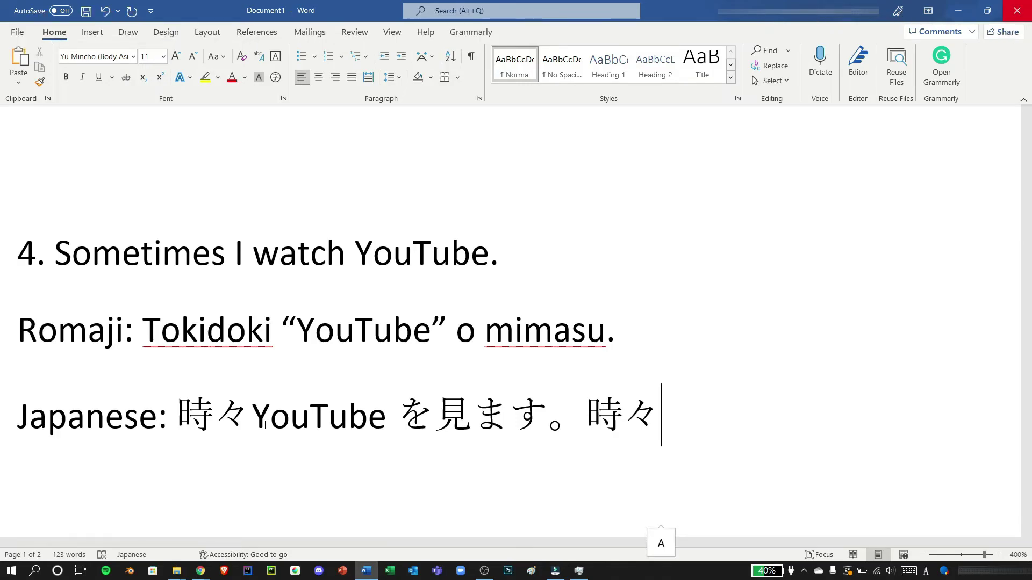
pyautogui.write('youtube')
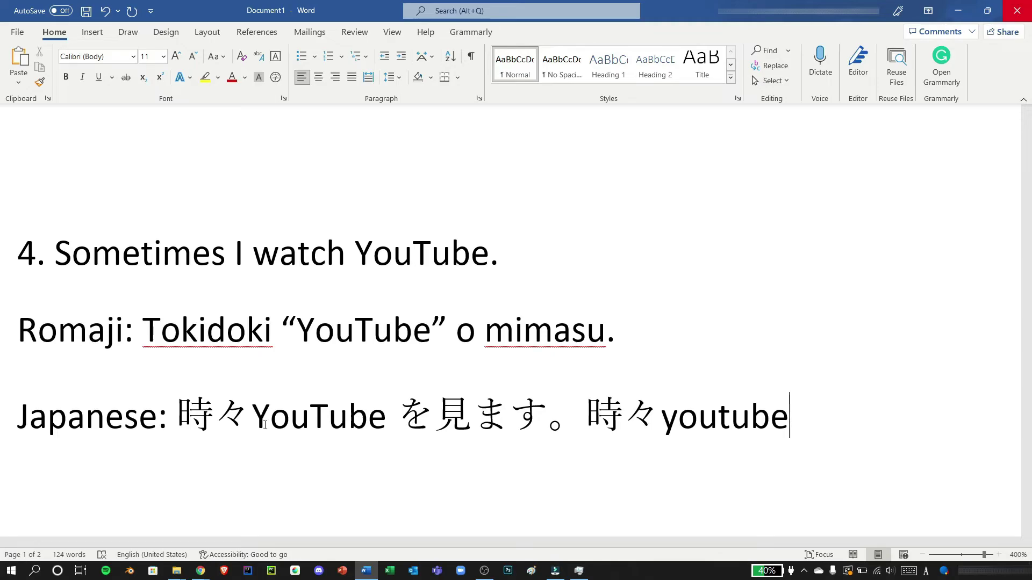
pyautogui.press('alt')
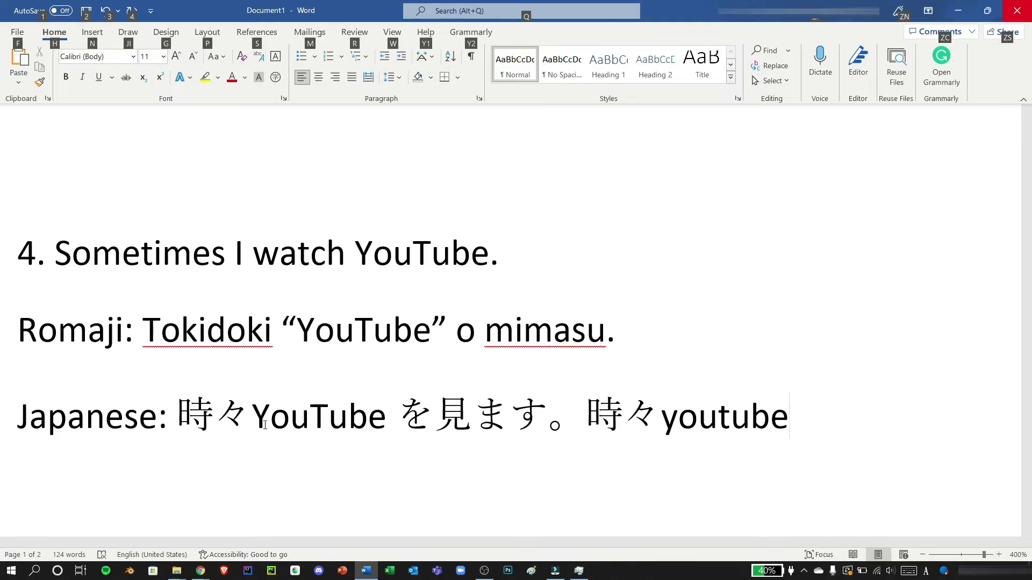
pyautogui.hotkey('alt', '`')
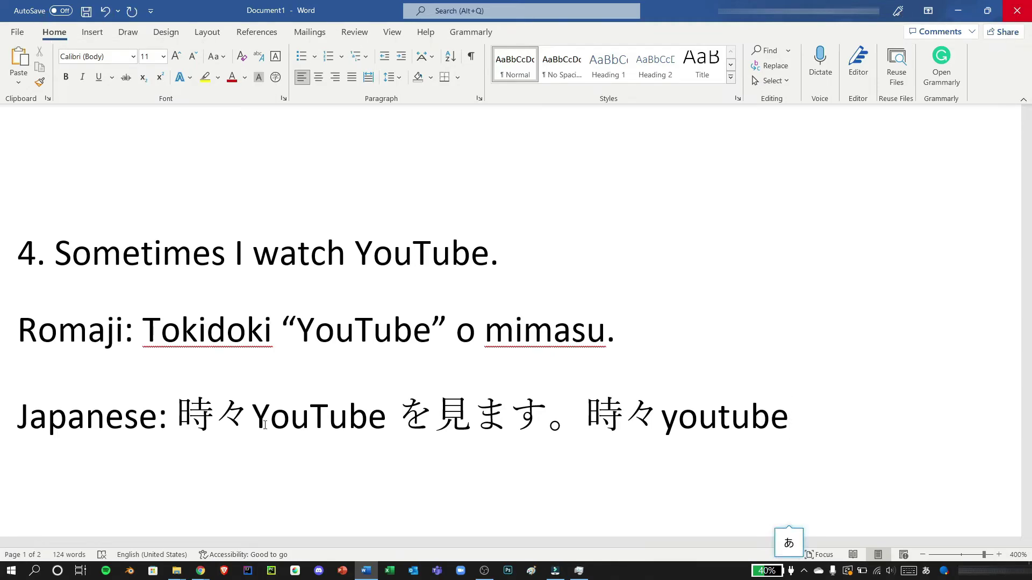
# Add を見ます。 and select YouTube and the first sentence to compare versions
pyautogui.write('womimasu')
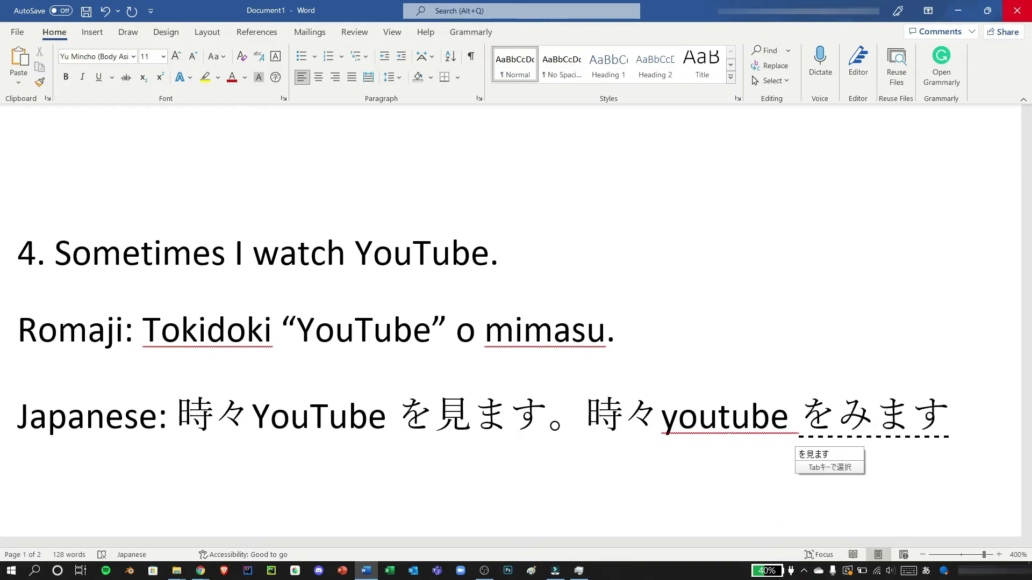
pyautogui.write('.')
pyautogui.press('space')
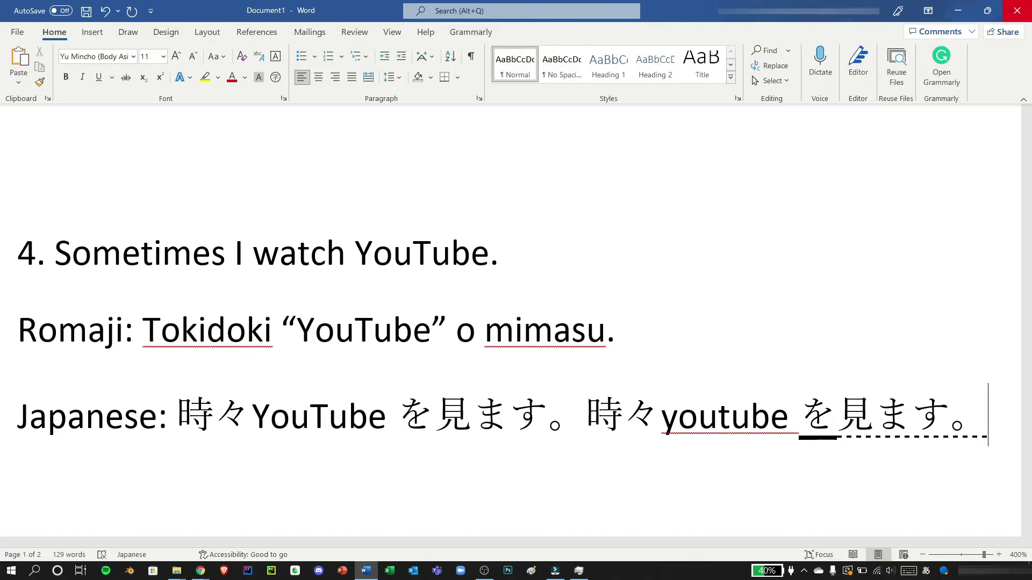
pyautogui.press('Return')
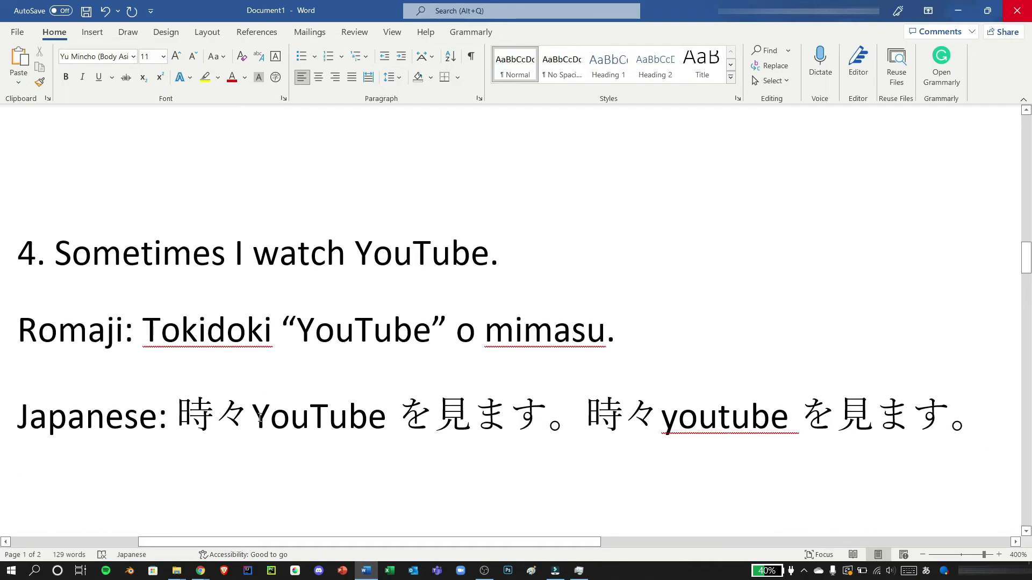
pyautogui.moveTo(260, 420); pyautogui.dragTo(389, 420)
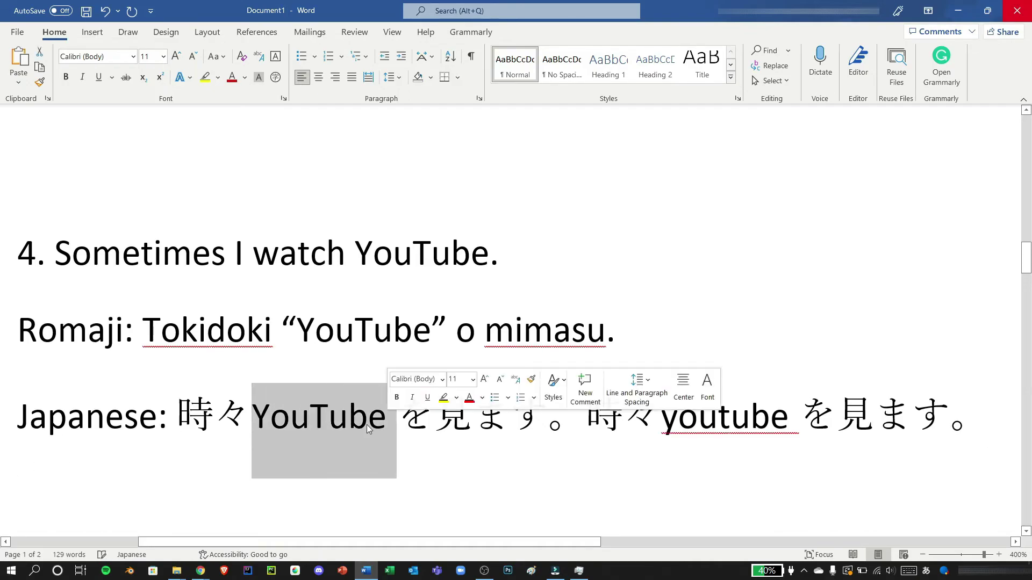
pyautogui.moveTo(179, 420); pyautogui.dragTo(504, 426)
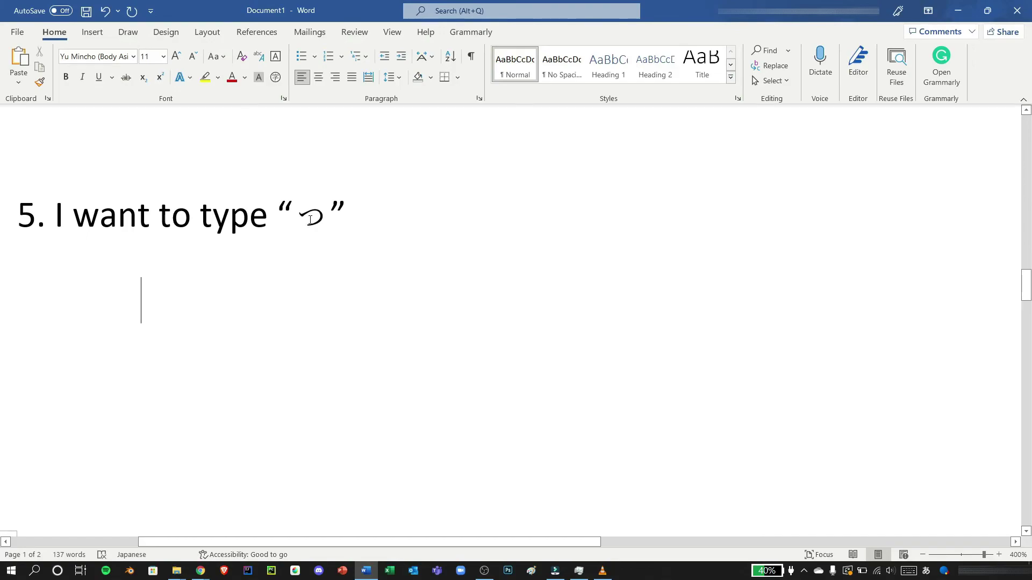
# Switch input mode and type 'ippunn' under item 5 for the small っ example
pyautogui.hotkey('alt', 'shift')
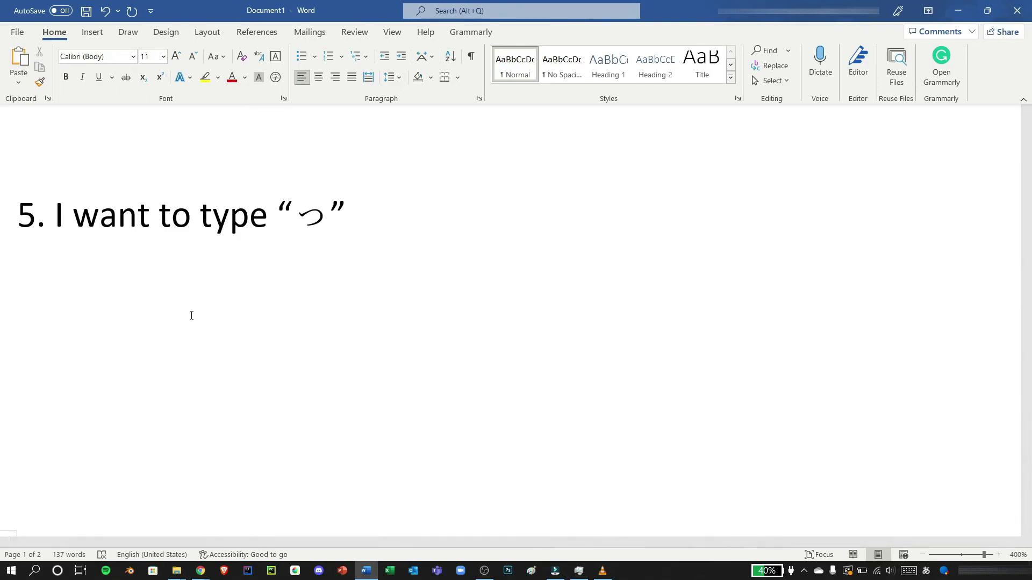
pyautogui.write('ippu')
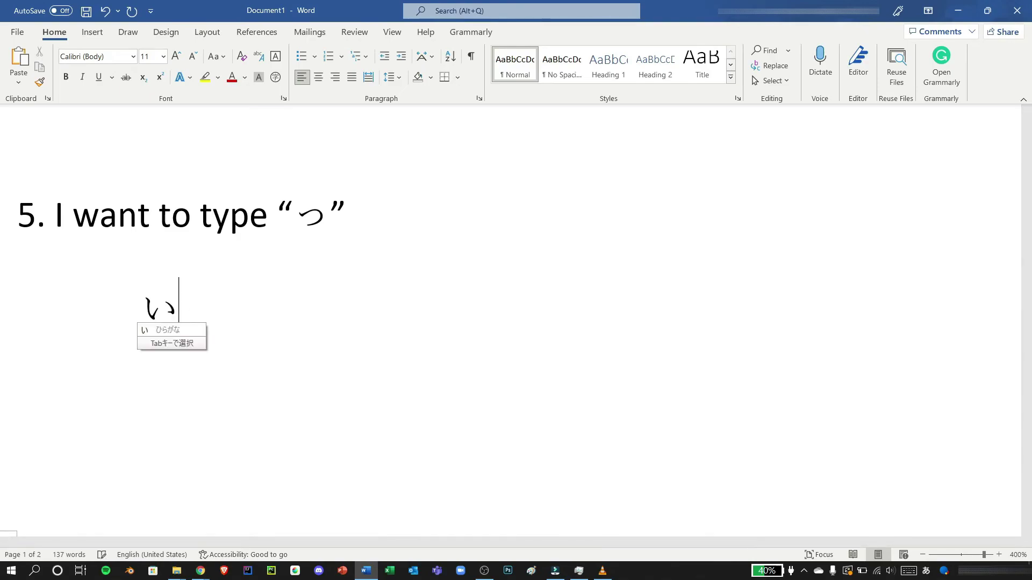
pyautogui.write('nn')
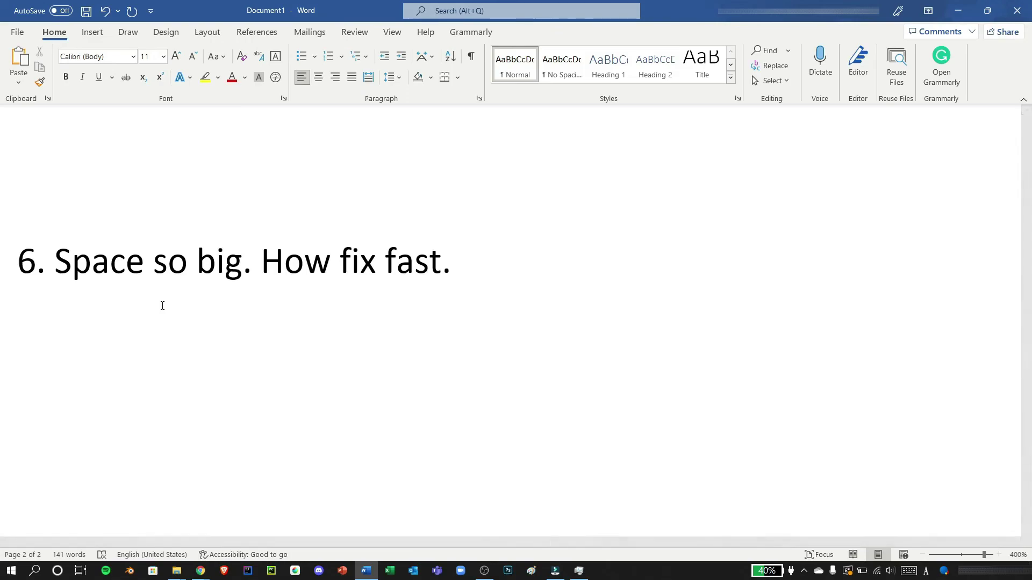
# Type あ い う in hiragana with full-width spaces between them, then start a new line
pyautogui.write('a')
pyautogui.press('BackSpace')
pyautogui.hotkey('alt', '`')
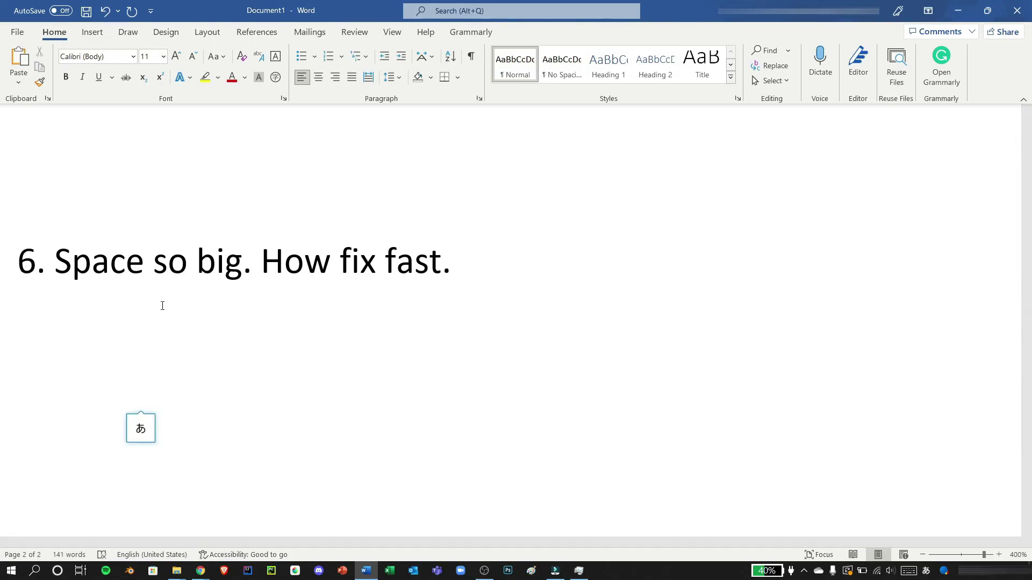
pyautogui.write('a')
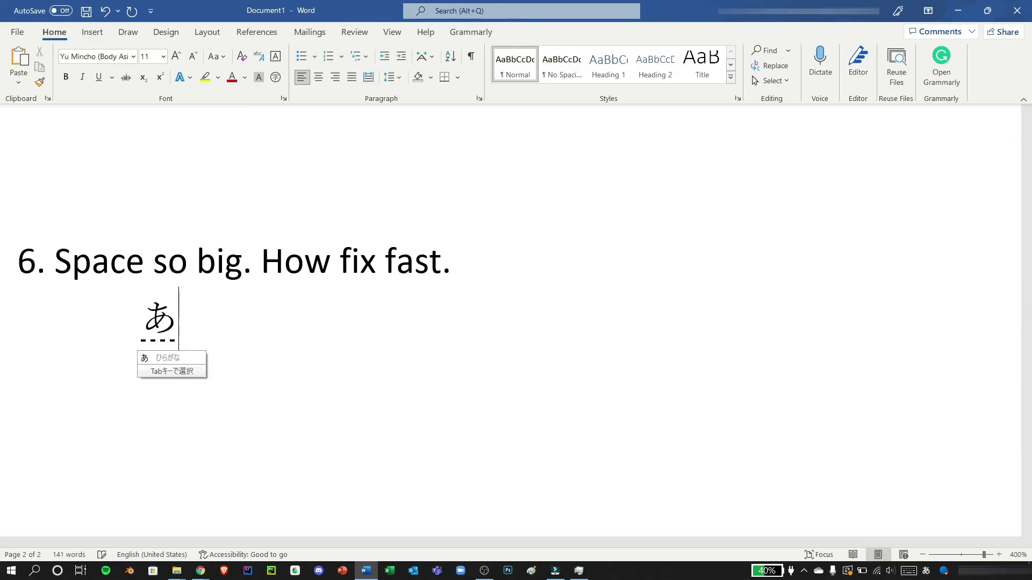
pyautogui.press('Return')
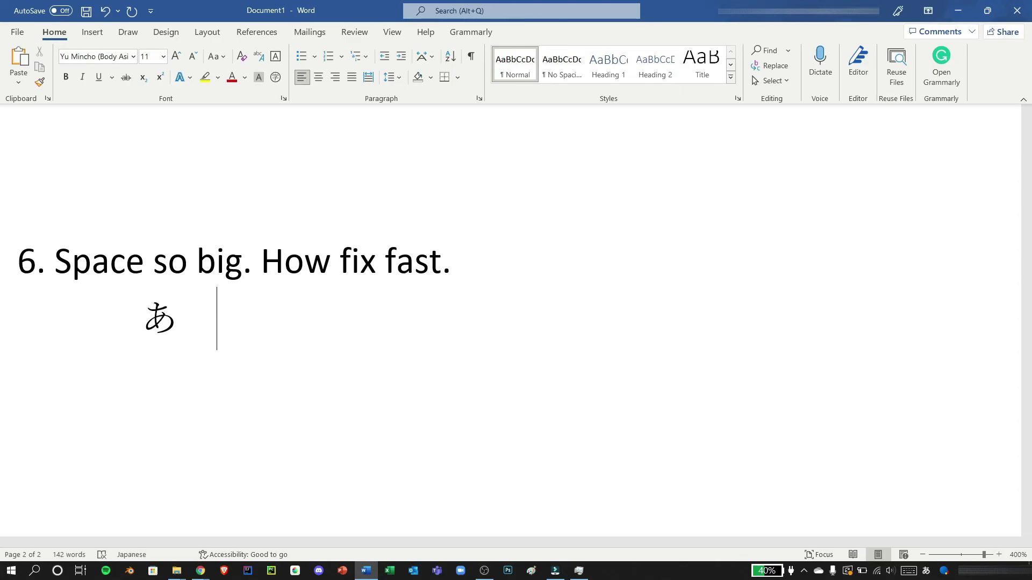
pyautogui.write('i')
pyautogui.press('Return')
pyautogui.write('u')
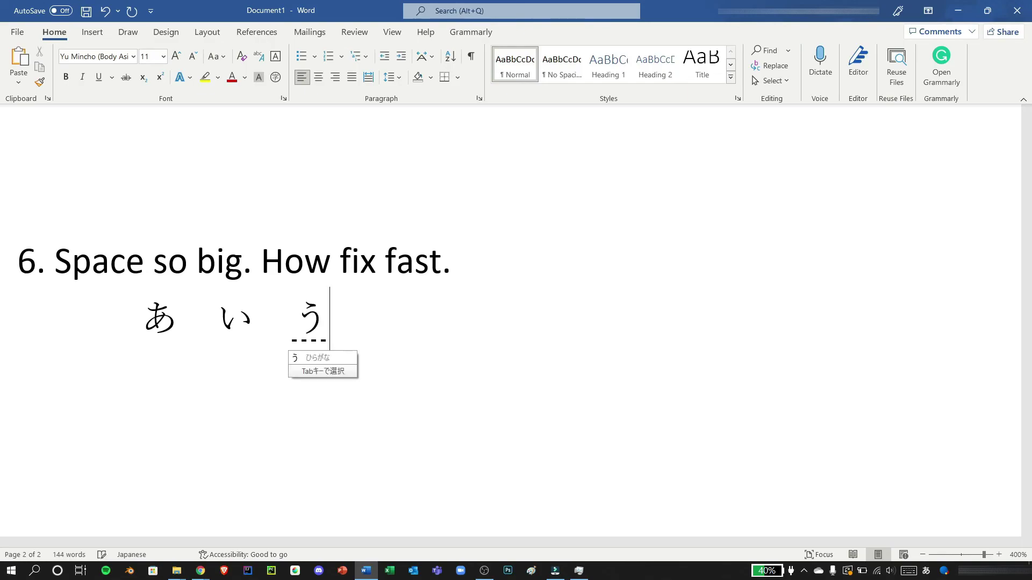
pyautogui.press('Return')
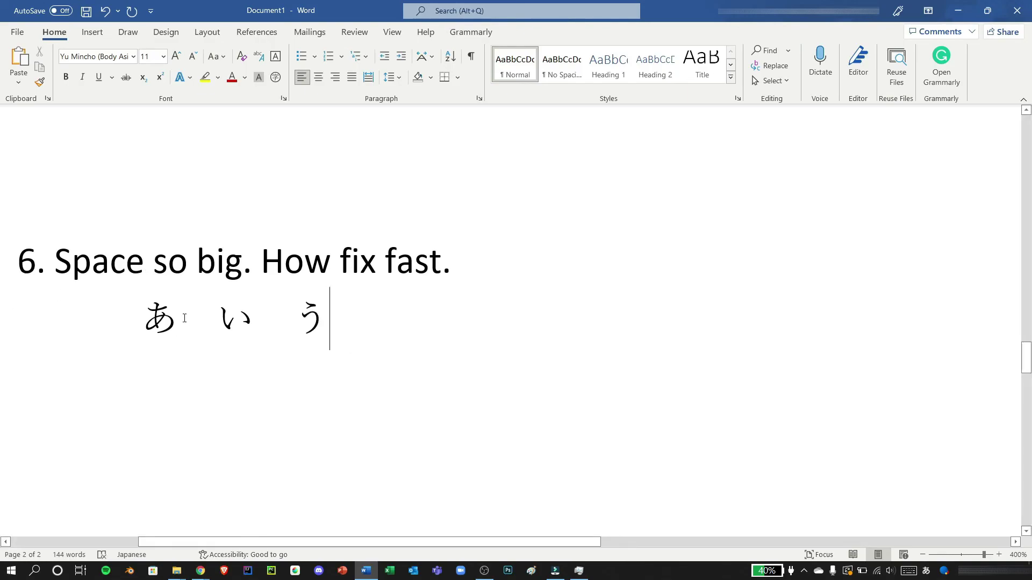
pyautogui.doubleClick(186, 319)
pyautogui.click(344, 335)
pyautogui.press('Return')
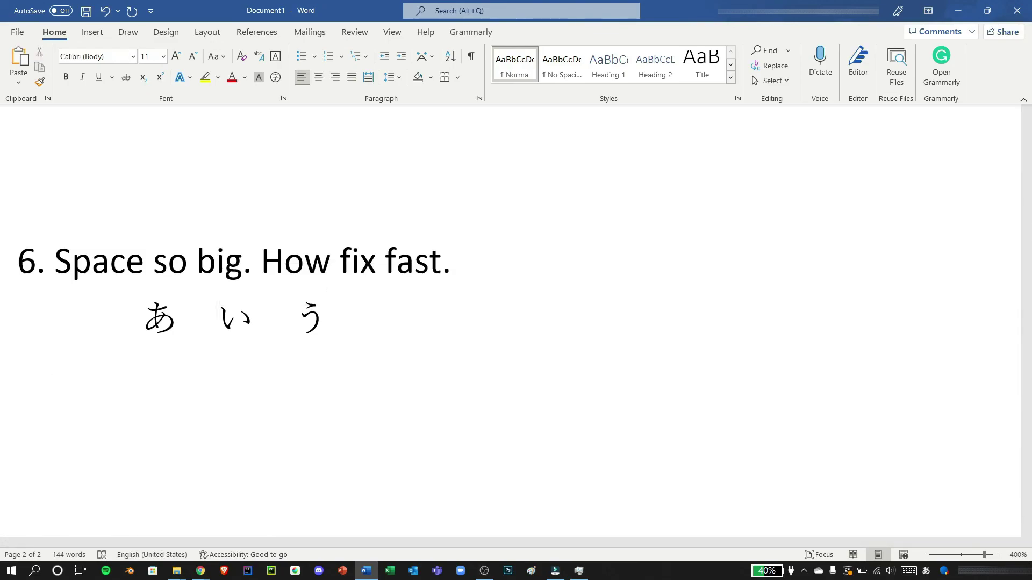
# Type あ い う using half-width spaces by toggling Alt+` between characters
pyautogui.write('a')
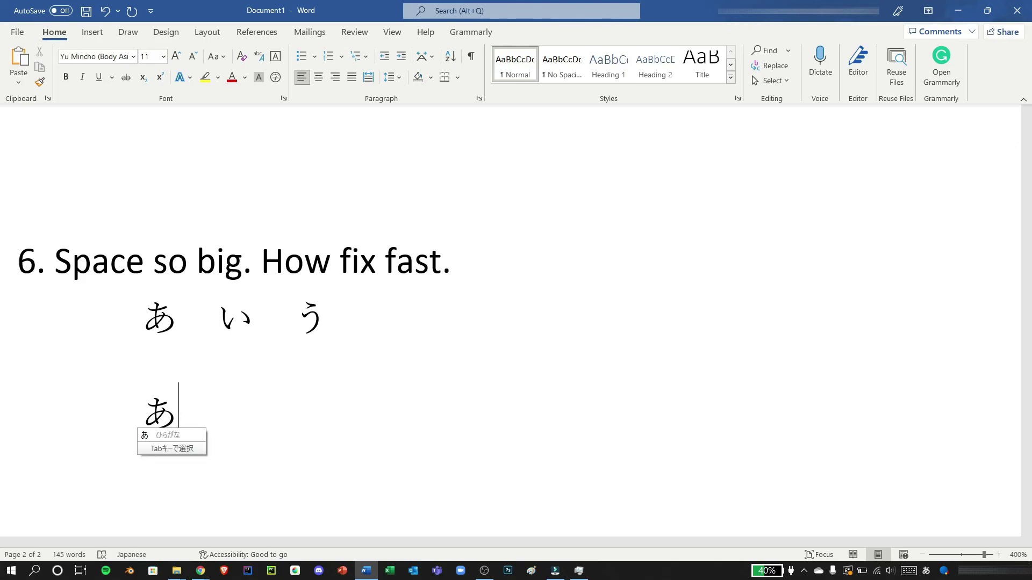
pyautogui.press('Return')
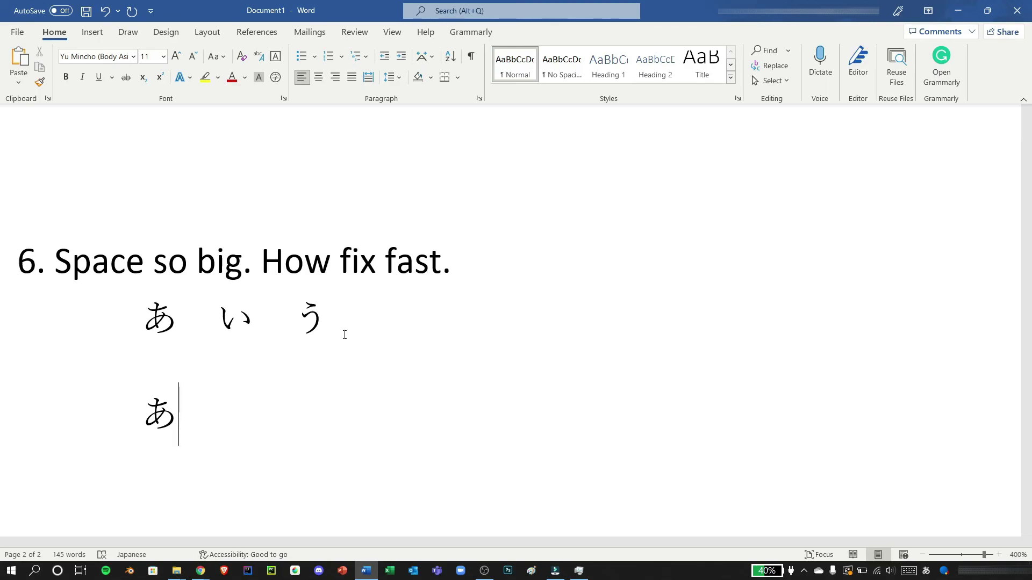
pyautogui.hotkey('alt', '`')
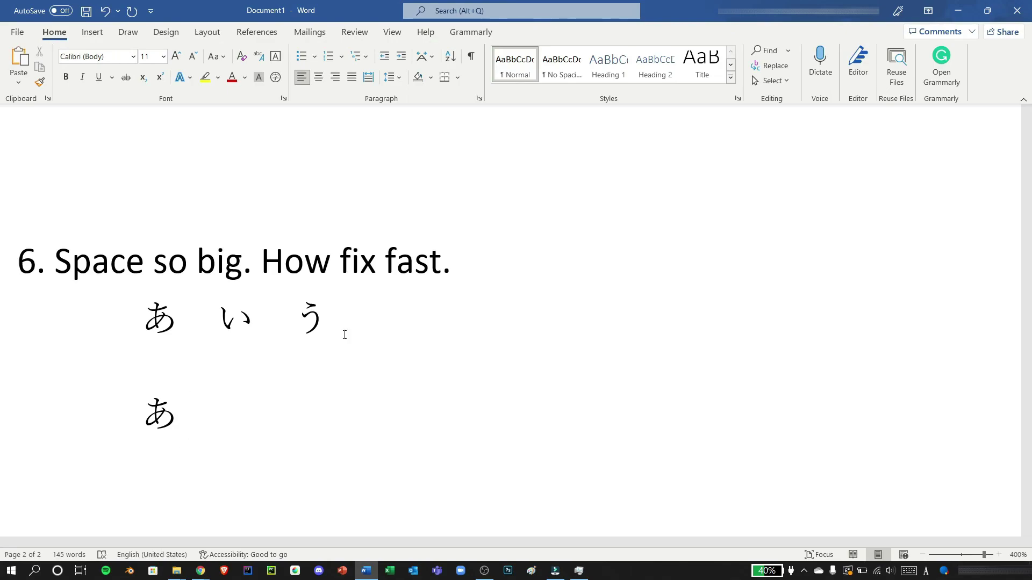
pyautogui.hotkey('alt', '`')
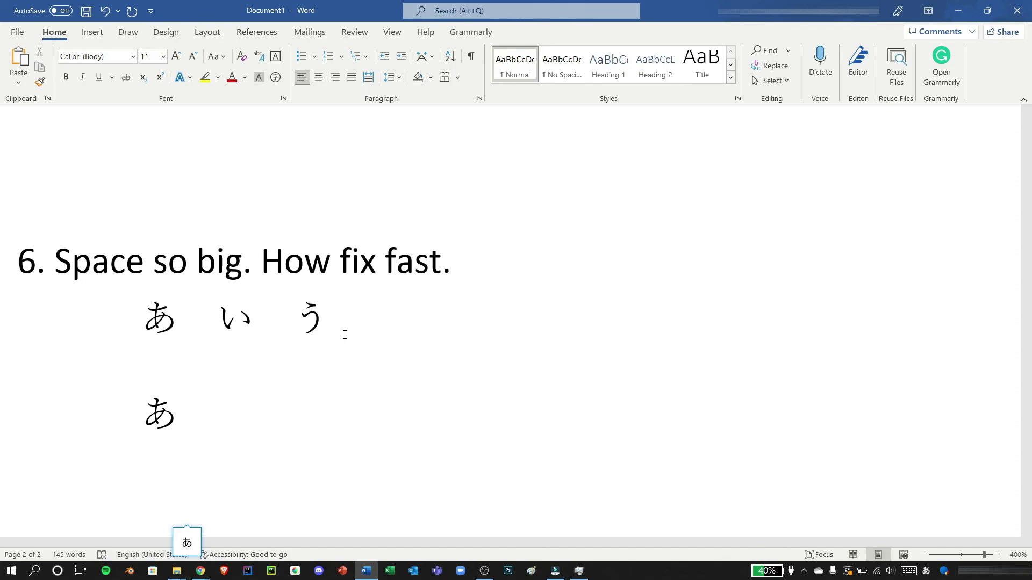
pyautogui.write('い')
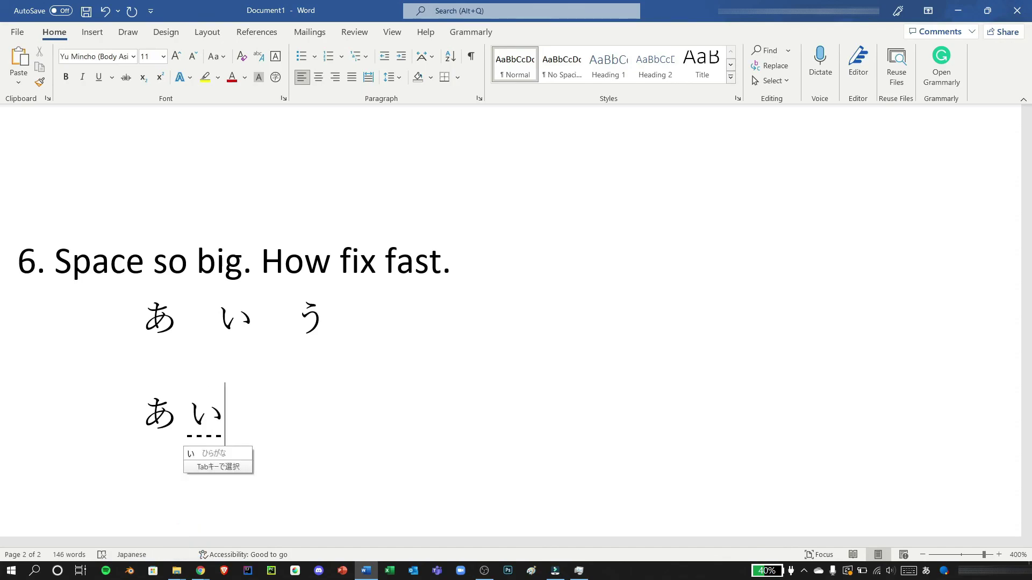
pyautogui.press('Return')
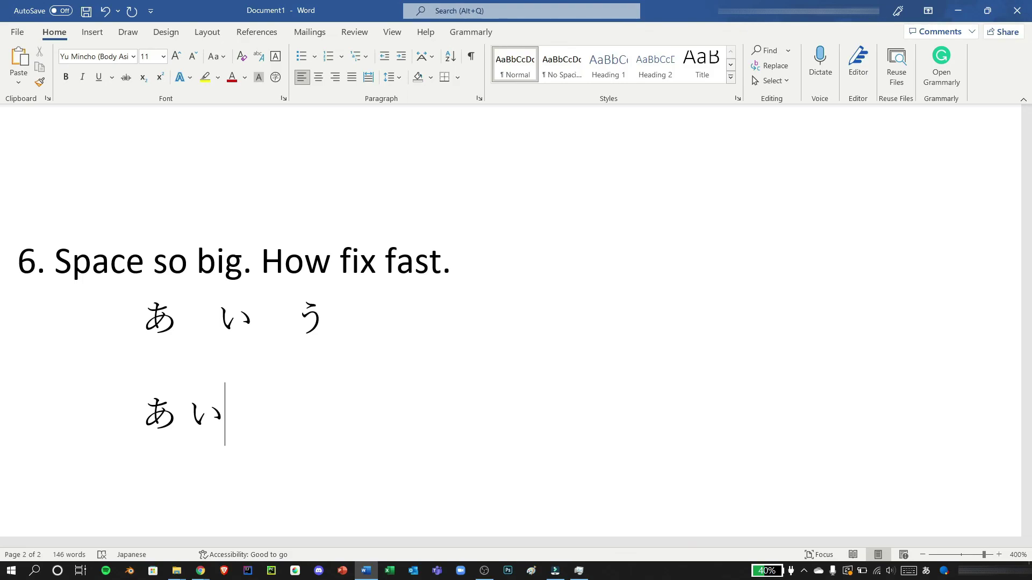
pyautogui.hotkey('alt', '`')
pyautogui.hotkey('alt', '`')
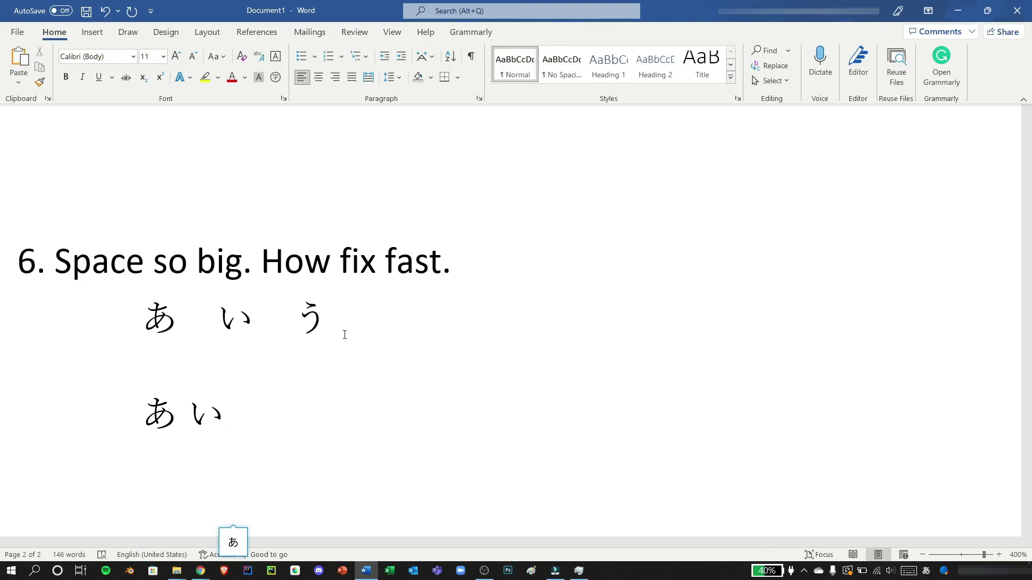
pyautogui.write('u')
pyautogui.press('Return')
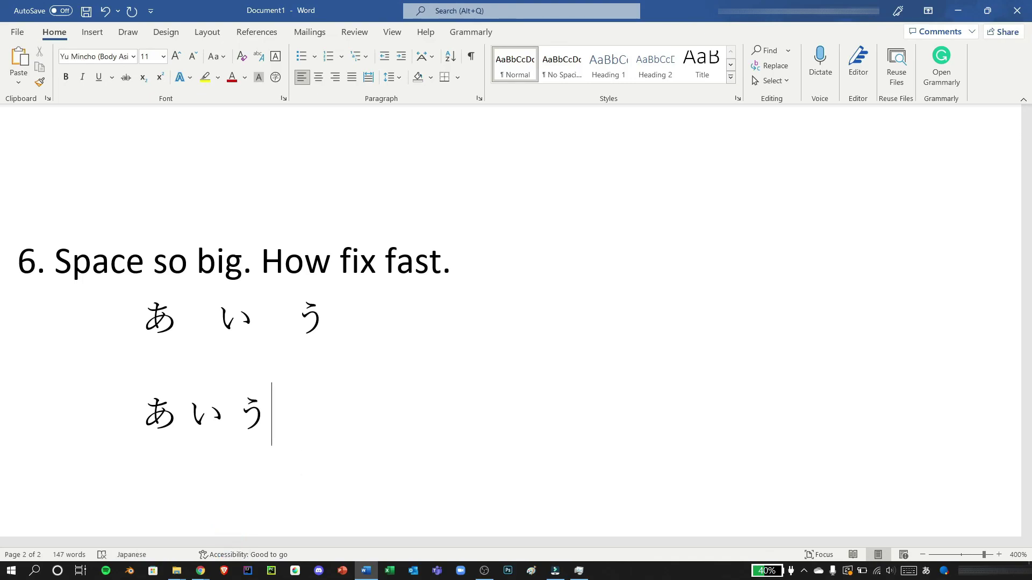
# Select い on the new line to compare its narrower spacing
pyautogui.moveTo(179, 415); pyautogui.dragTo(259, 414)
pyautogui.click(142, 414)
pyautogui.moveTo(179, 414); pyautogui.dragTo(230, 417)
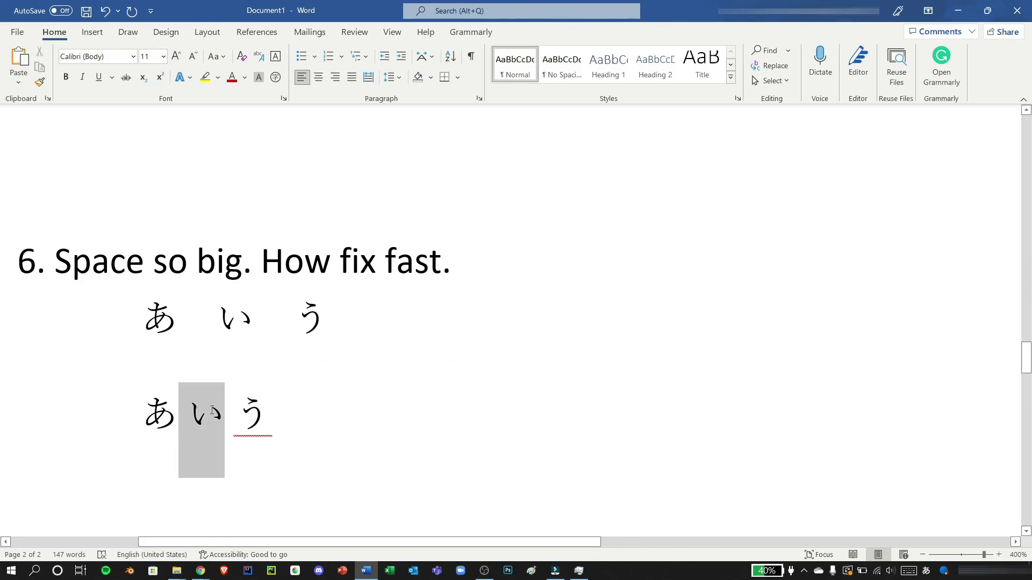
pyautogui.click(278, 421)
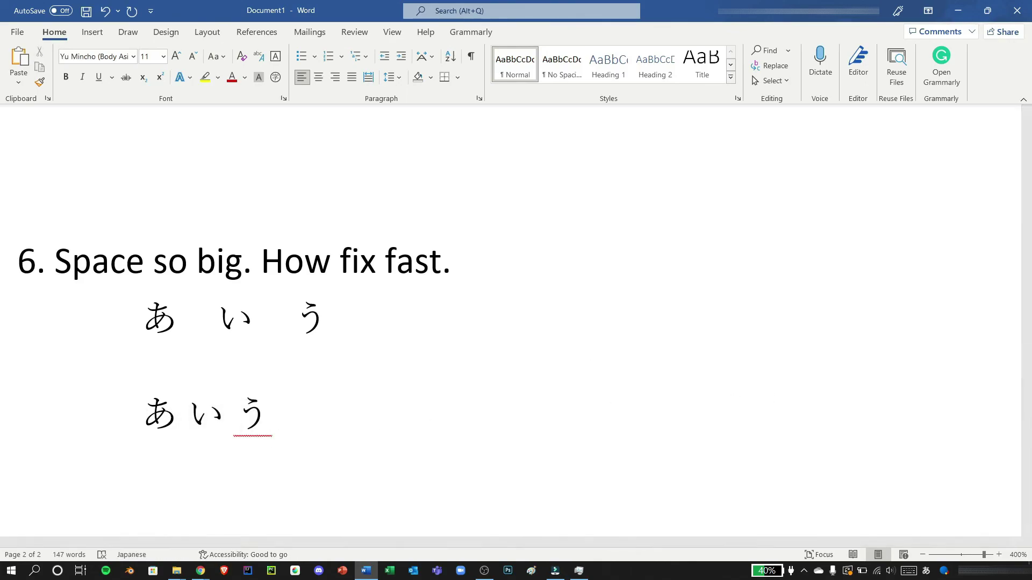